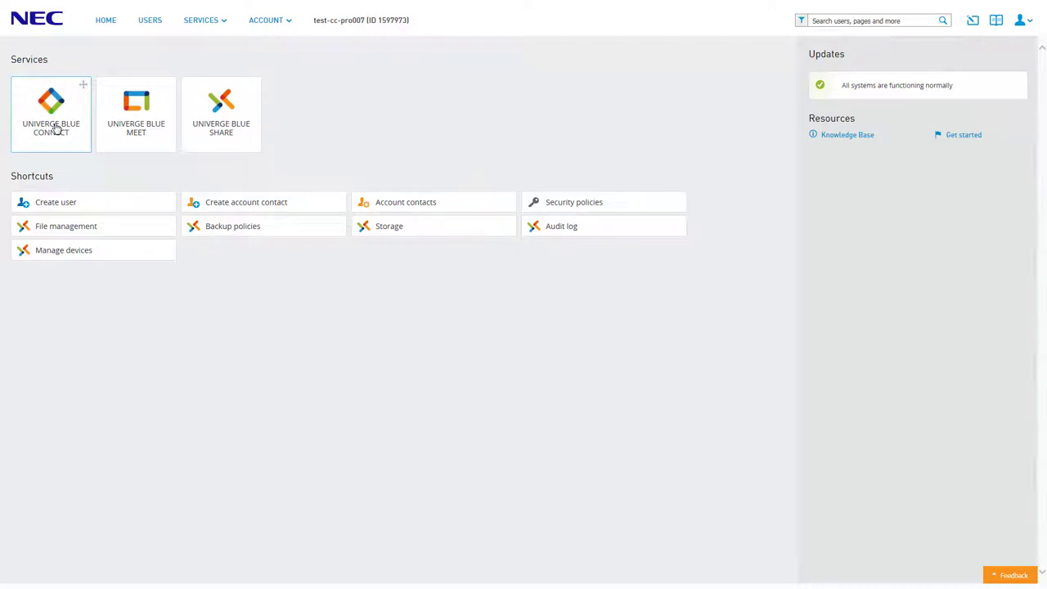
# Step: Go to the UNIVERGE BLUE CONNECT Auto Attendant list and start a new auto attendant
pyautogui.click(205, 20)
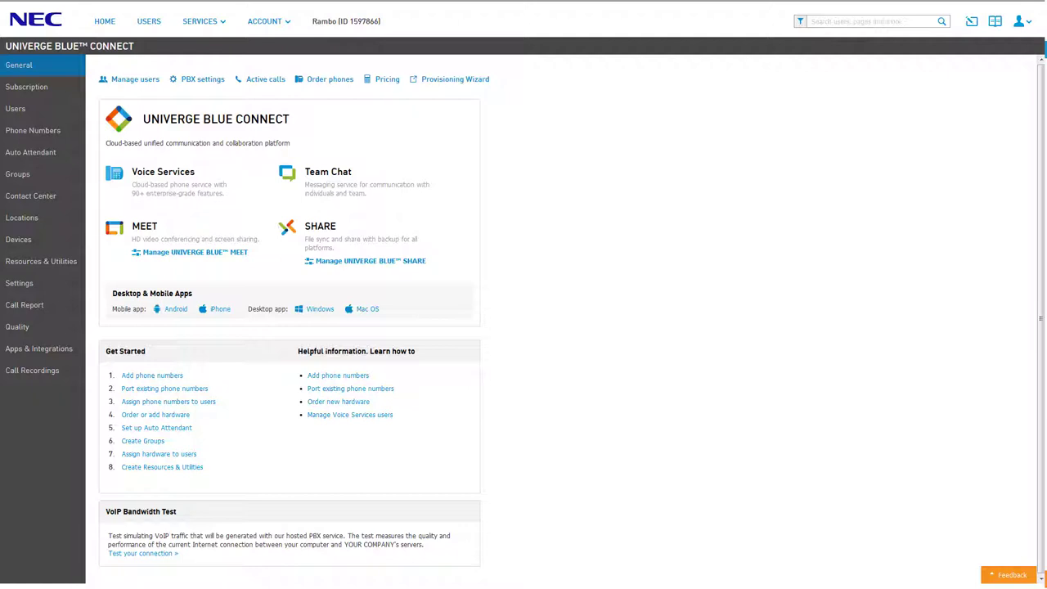
pyautogui.click(41, 152)
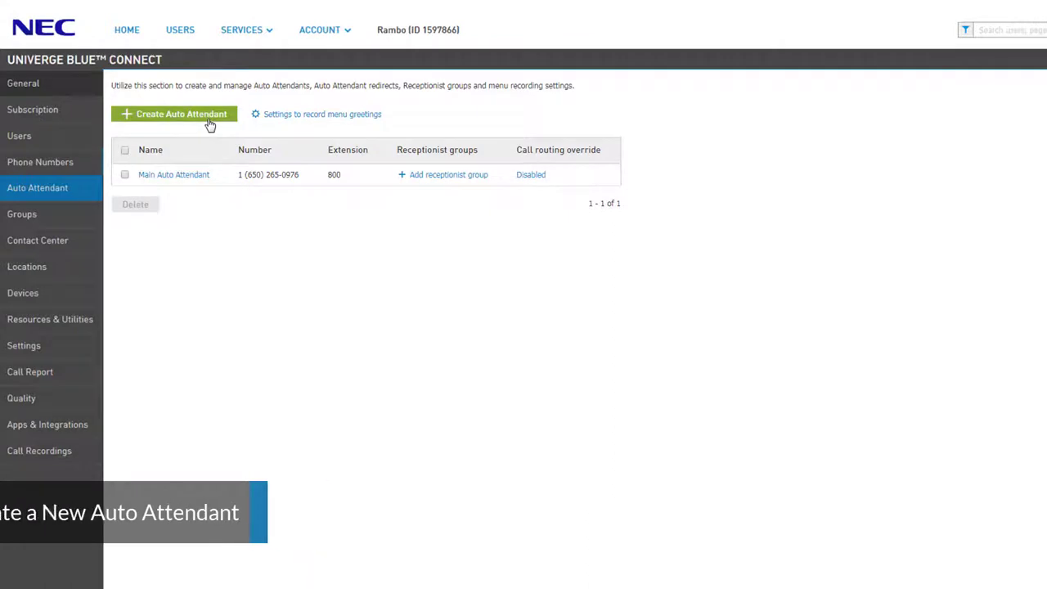
pyautogui.click(210, 123)
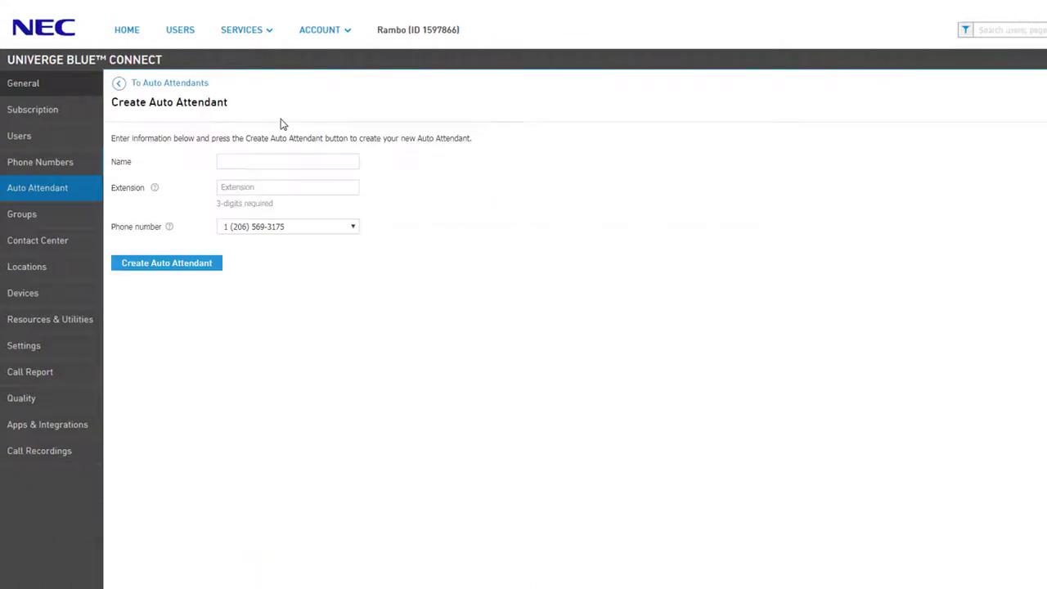
pyautogui.click(338, 161)
pyautogui.write('Customer Support')
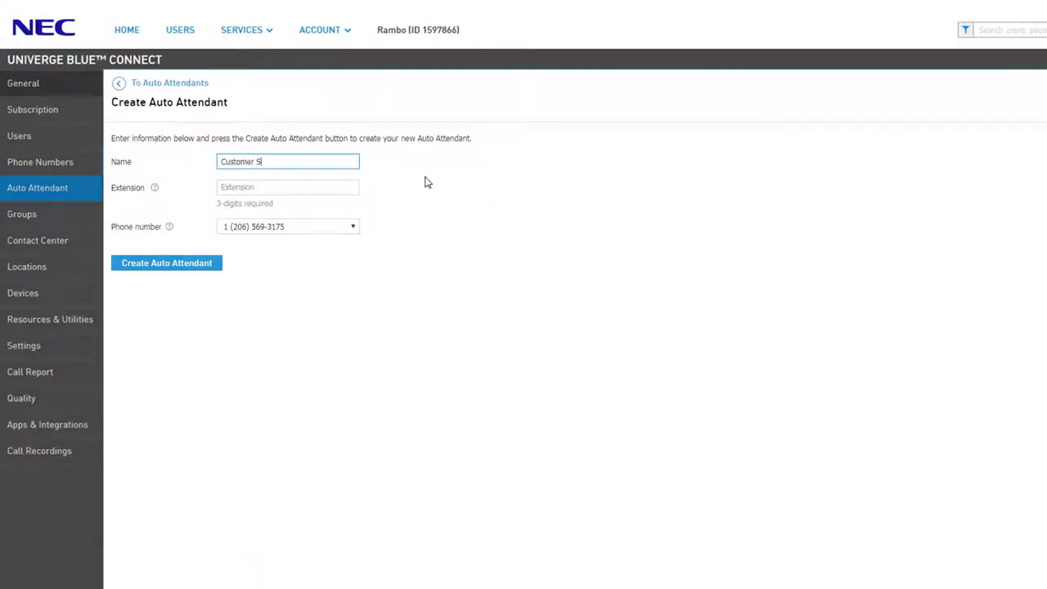
pyautogui.click(350, 188)
pyautogui.write('700')
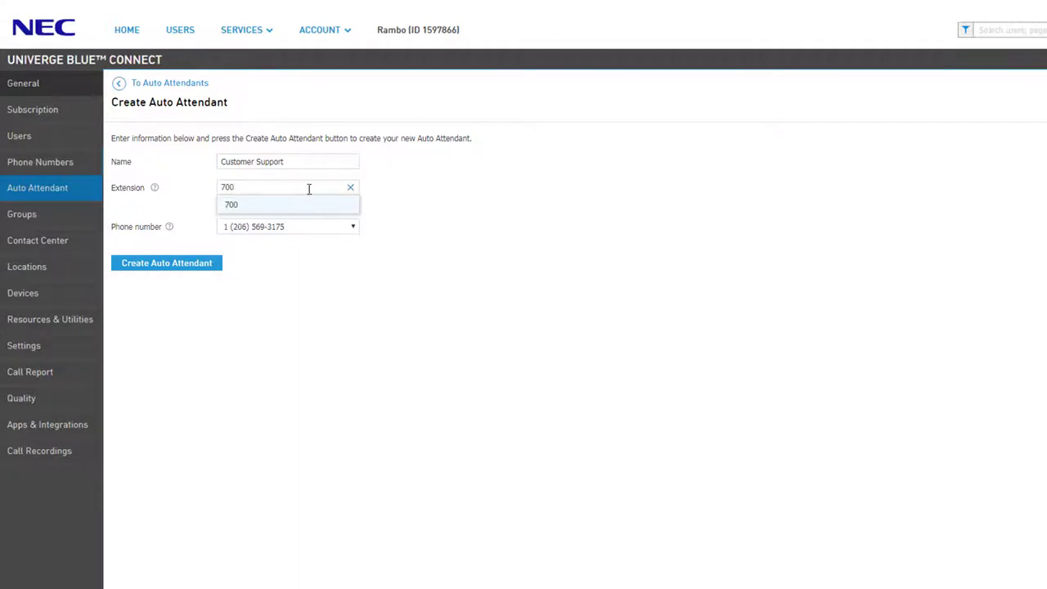
pyautogui.click(288, 207)
pyautogui.click(353, 228)
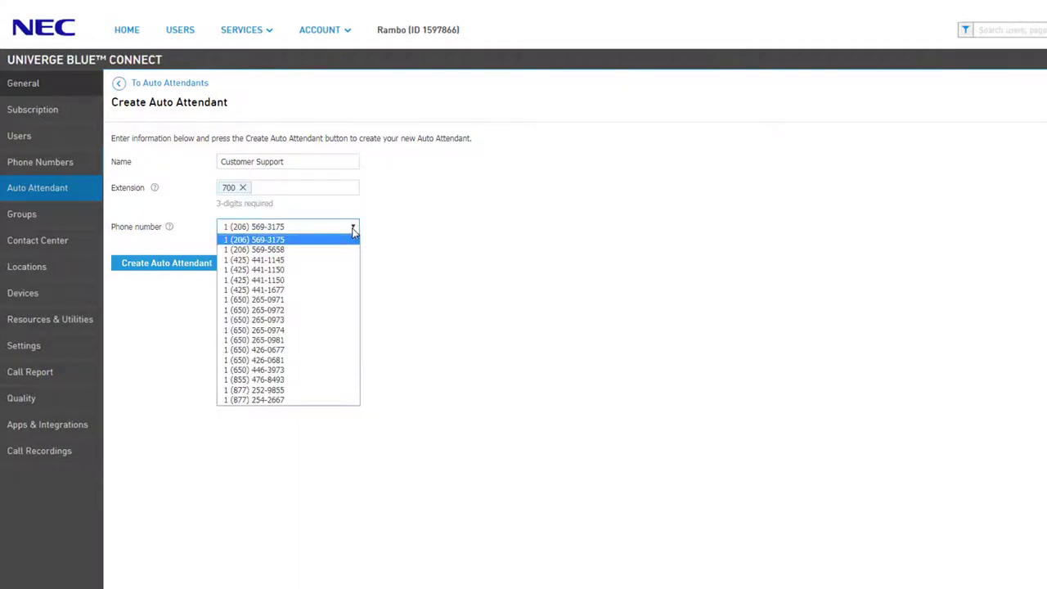
pyautogui.click(322, 360)
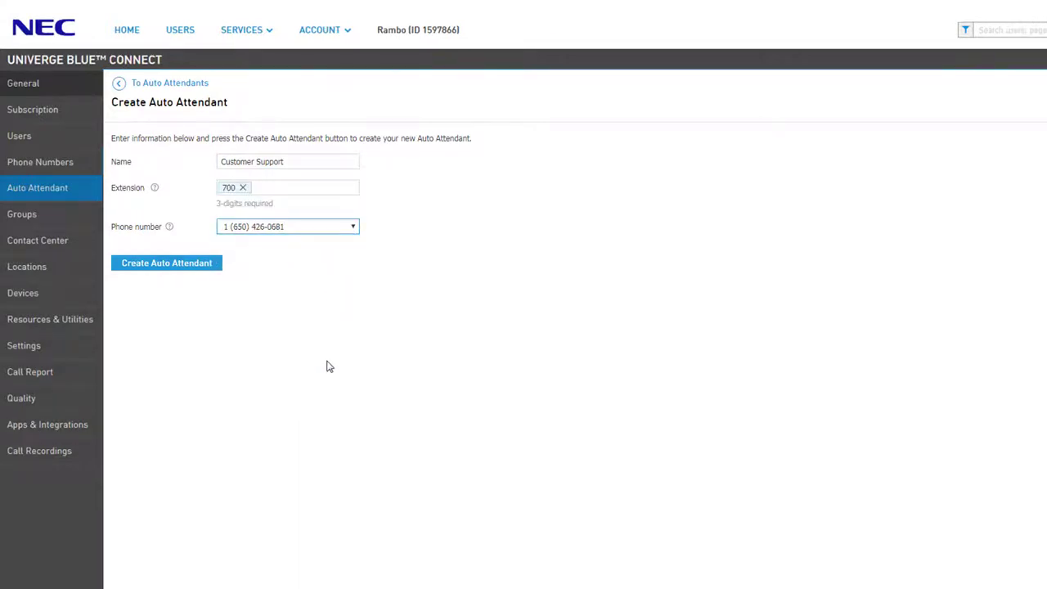
pyautogui.click(213, 269)
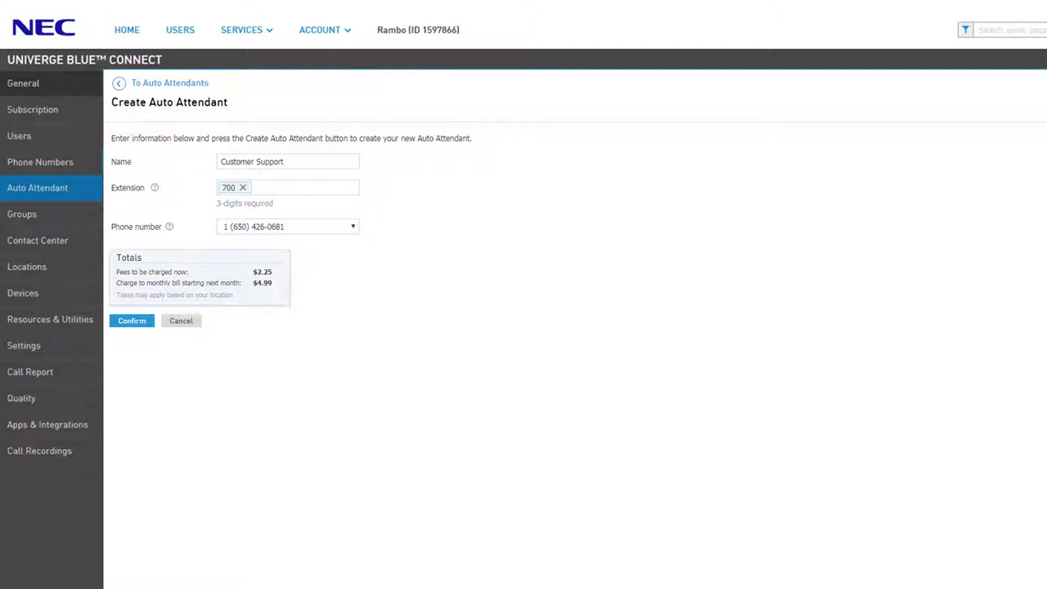
pyautogui.click(131, 321)
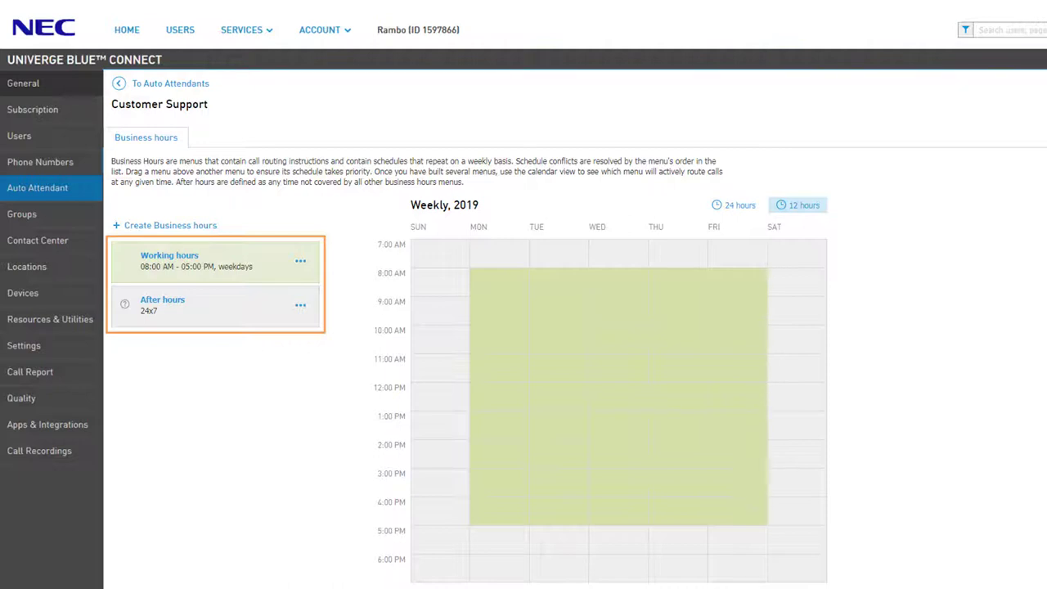
pyautogui.click(301, 263)
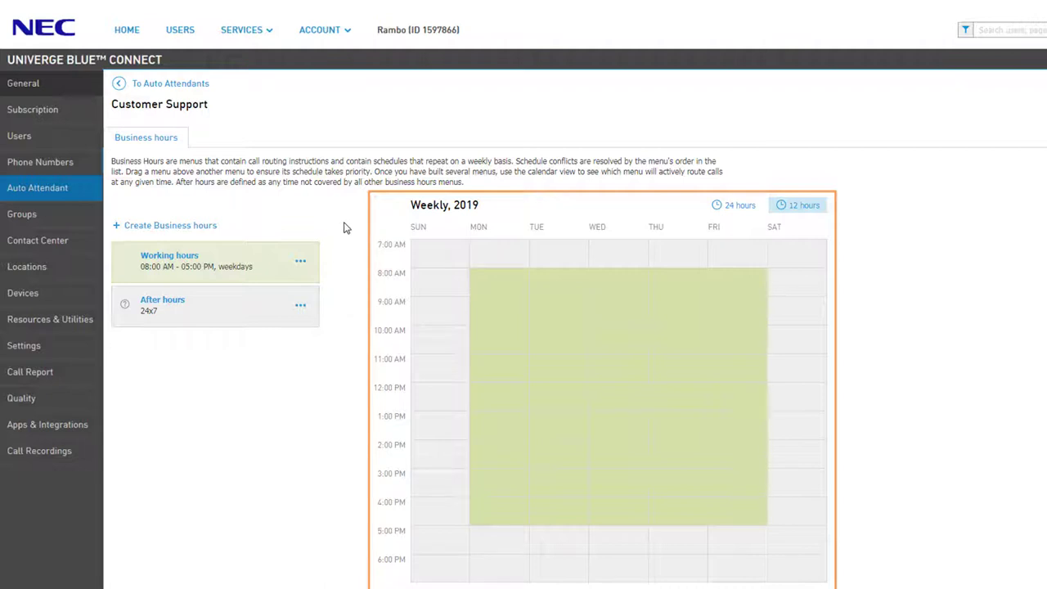
pyautogui.click(724, 209)
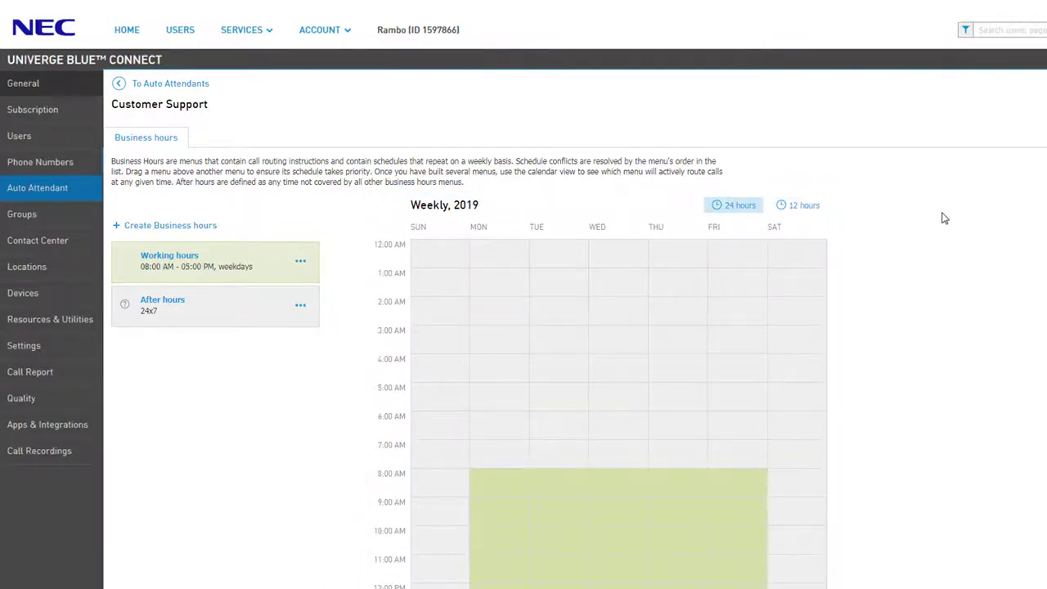
pyautogui.scroll(-3, 942, 218)
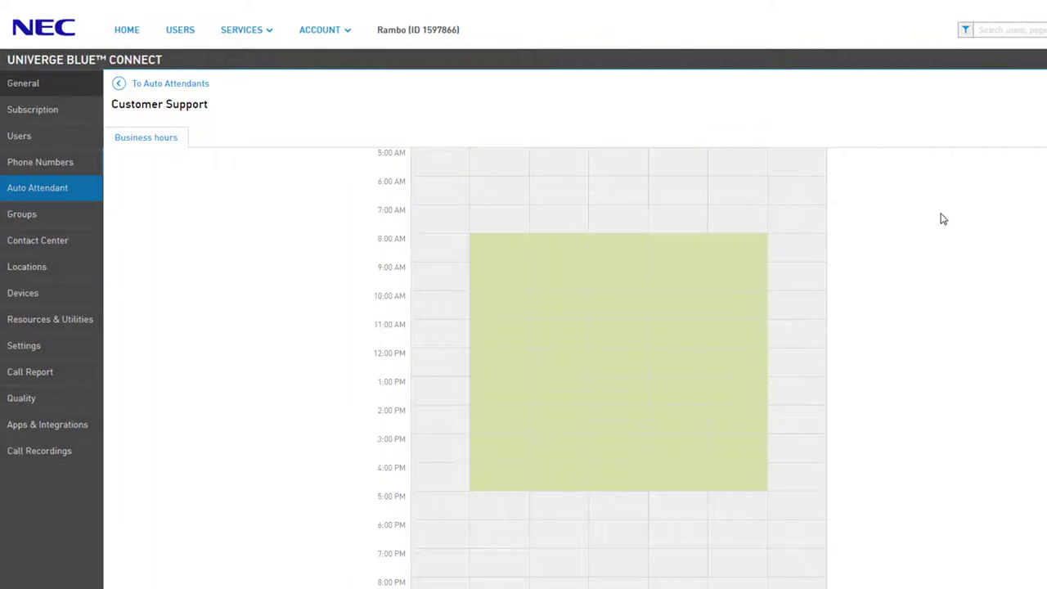
pyautogui.scroll(3, 942, 217)
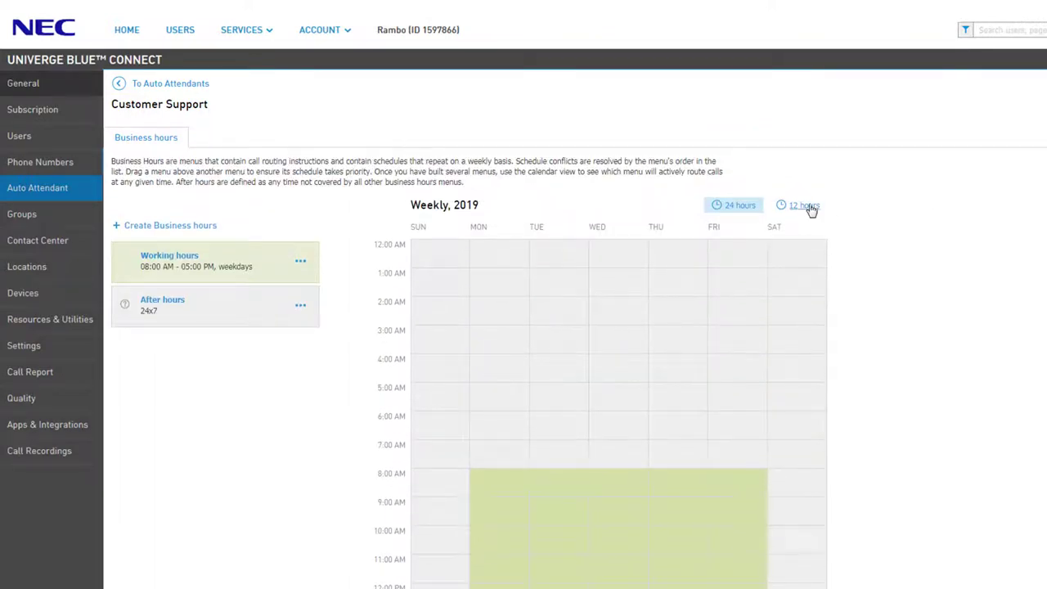
pyautogui.click(805, 207)
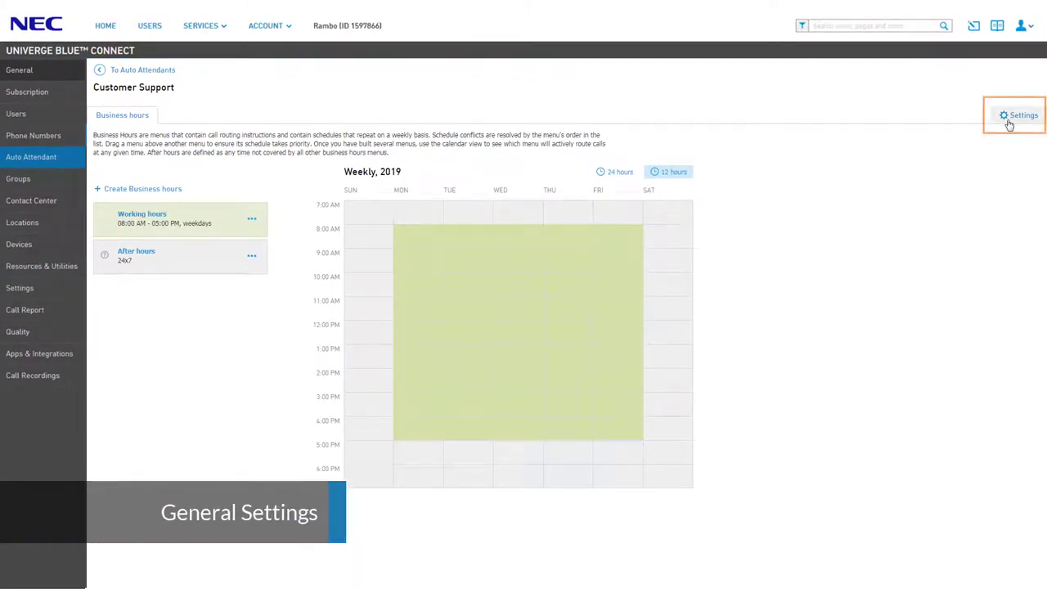
# Step: Open Customer Support settings, view the Voicemails and Voicemail settings tabs, then return to General
pyautogui.click(1014, 115)
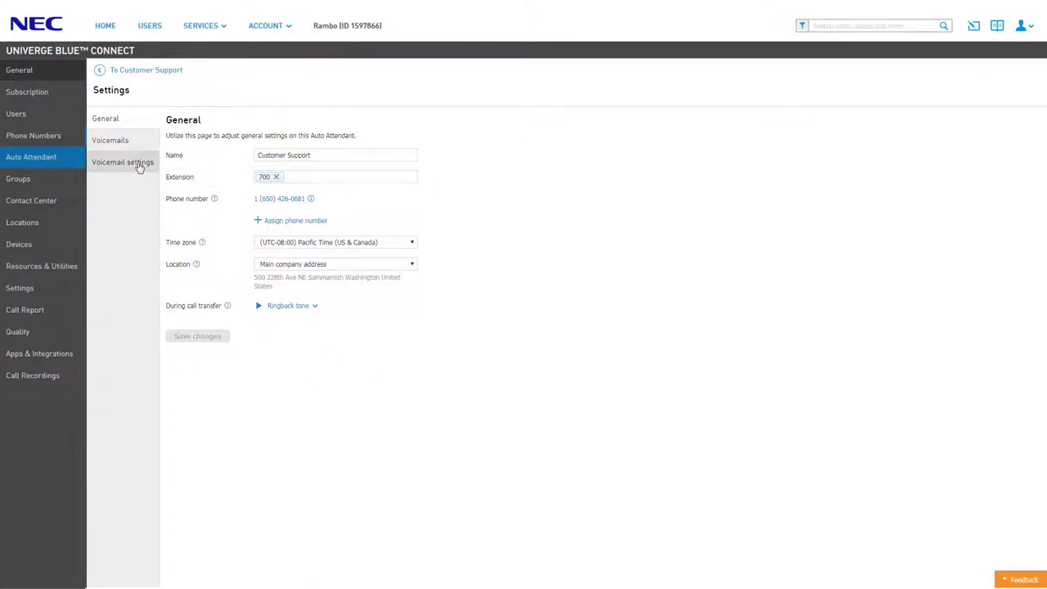
pyautogui.click(128, 150)
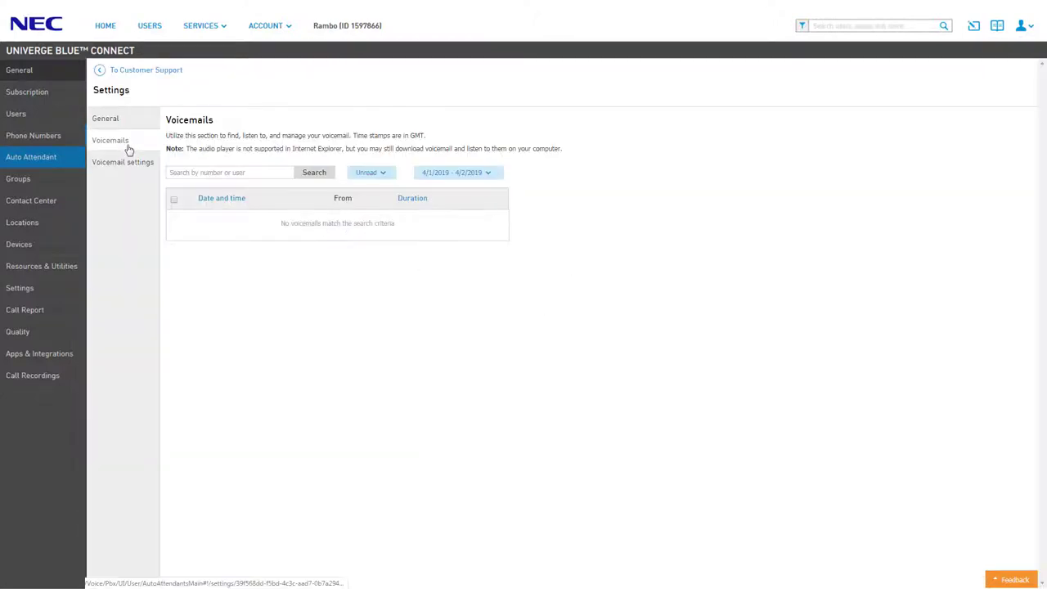
pyautogui.click(136, 165)
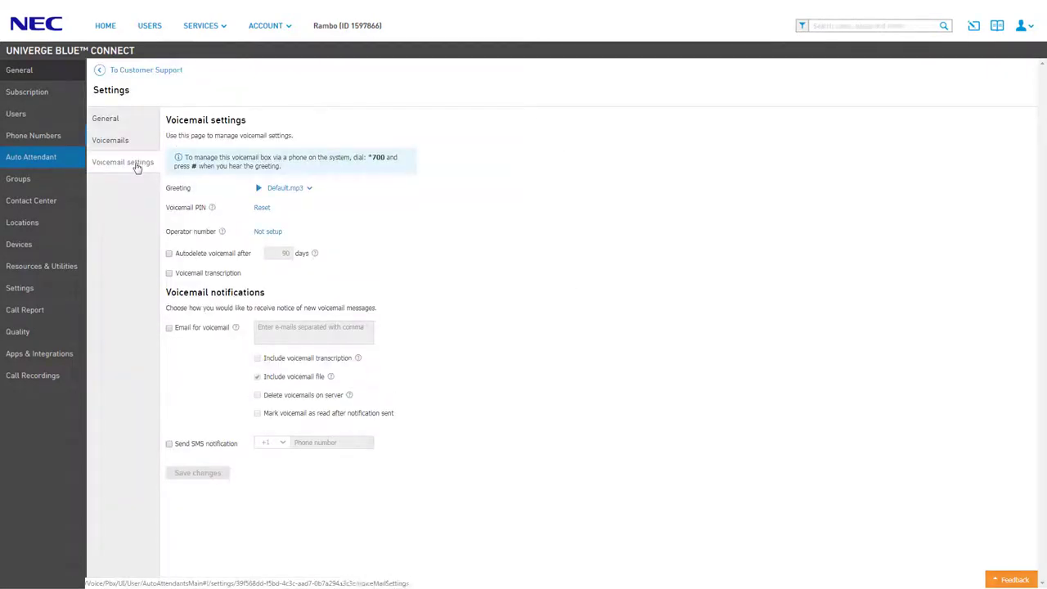
pyautogui.click(138, 122)
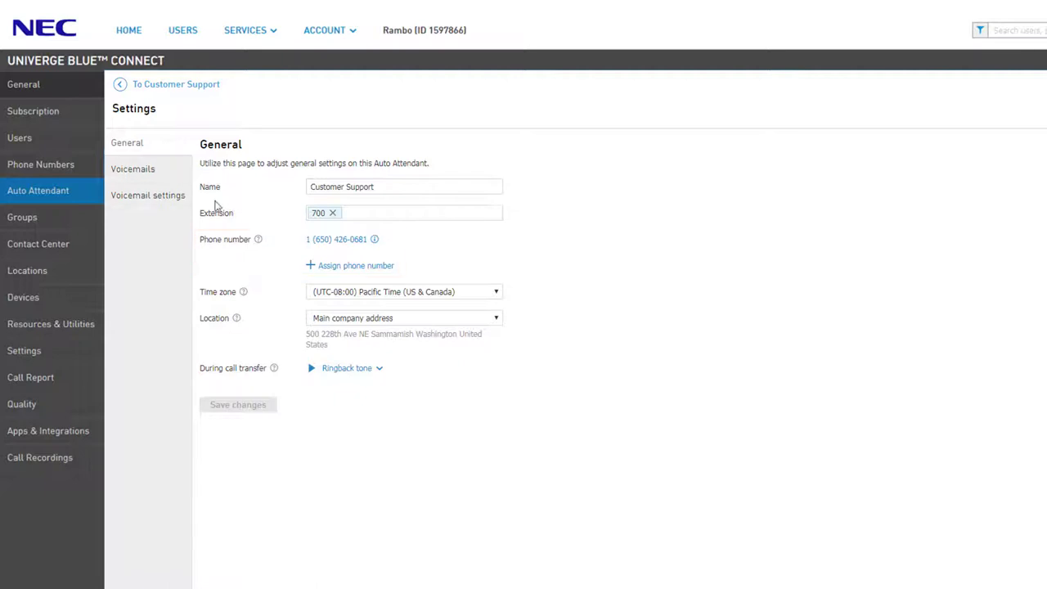
pyautogui.click(342, 270)
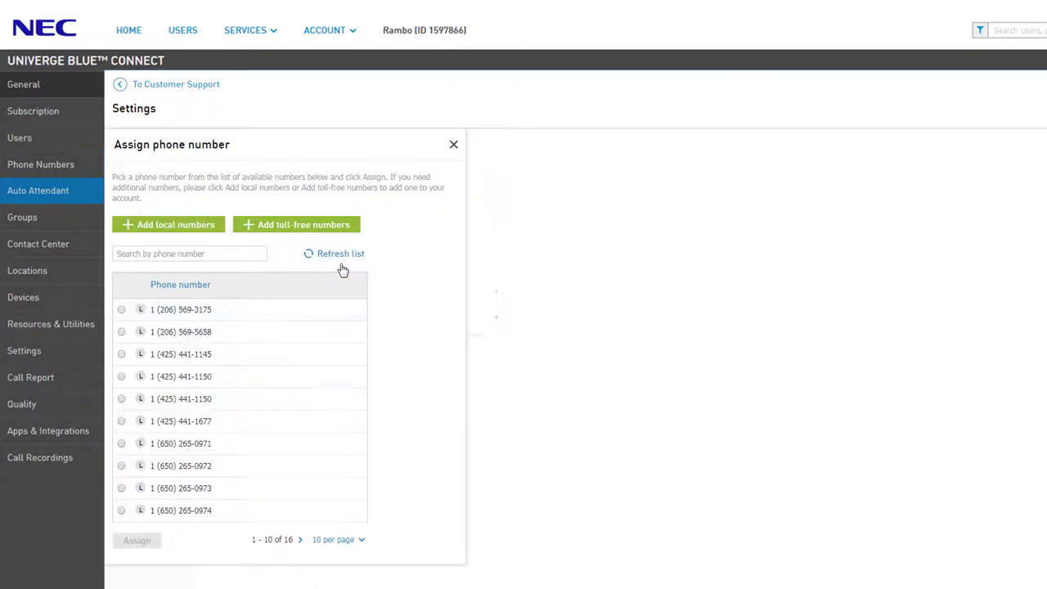
pyautogui.click(306, 543)
pyautogui.click(121, 376)
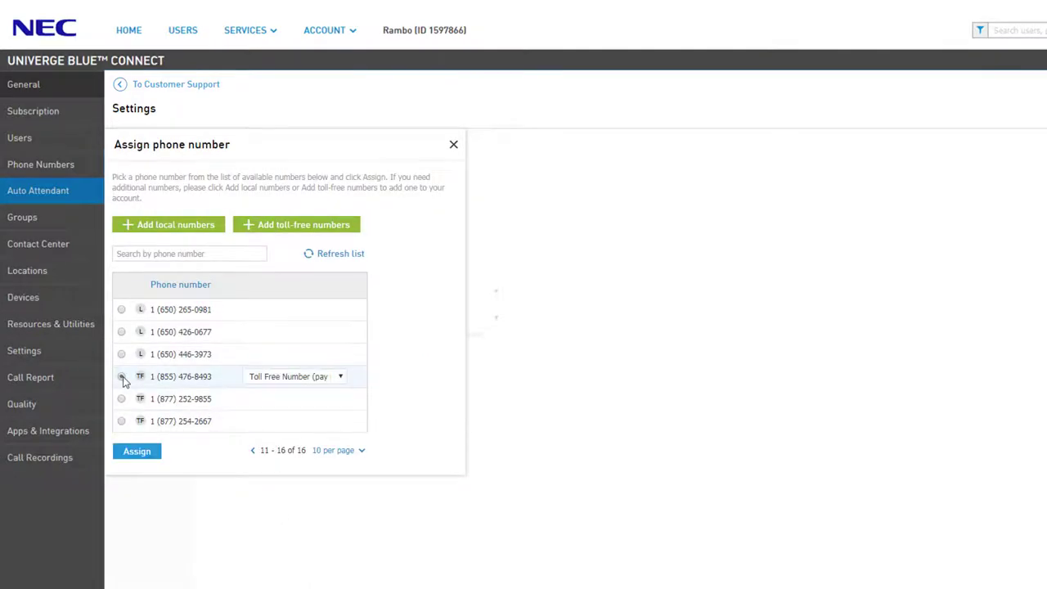
pyautogui.click(154, 454)
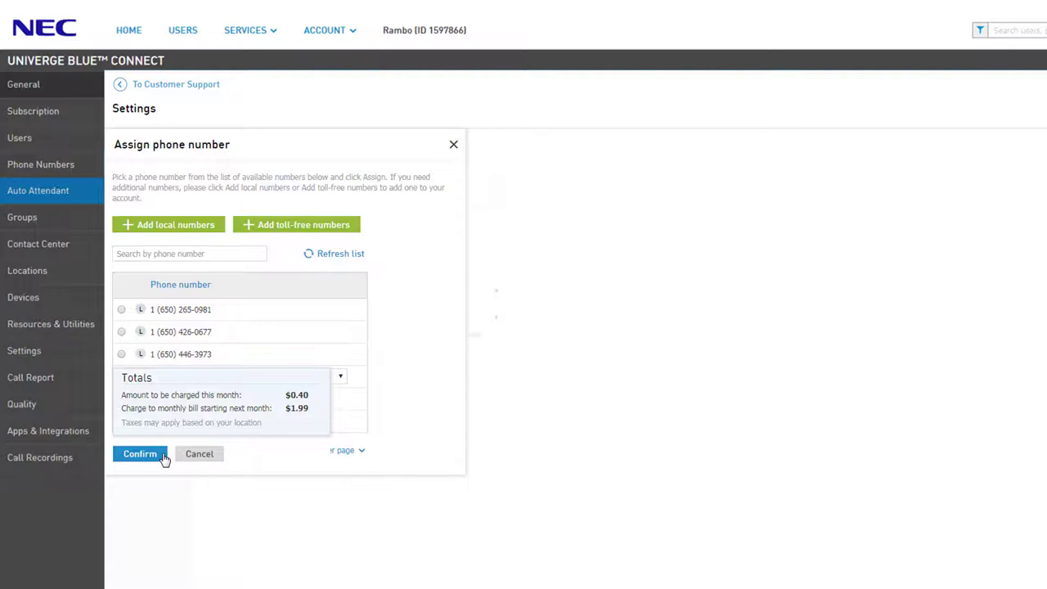
pyautogui.click(140, 454)
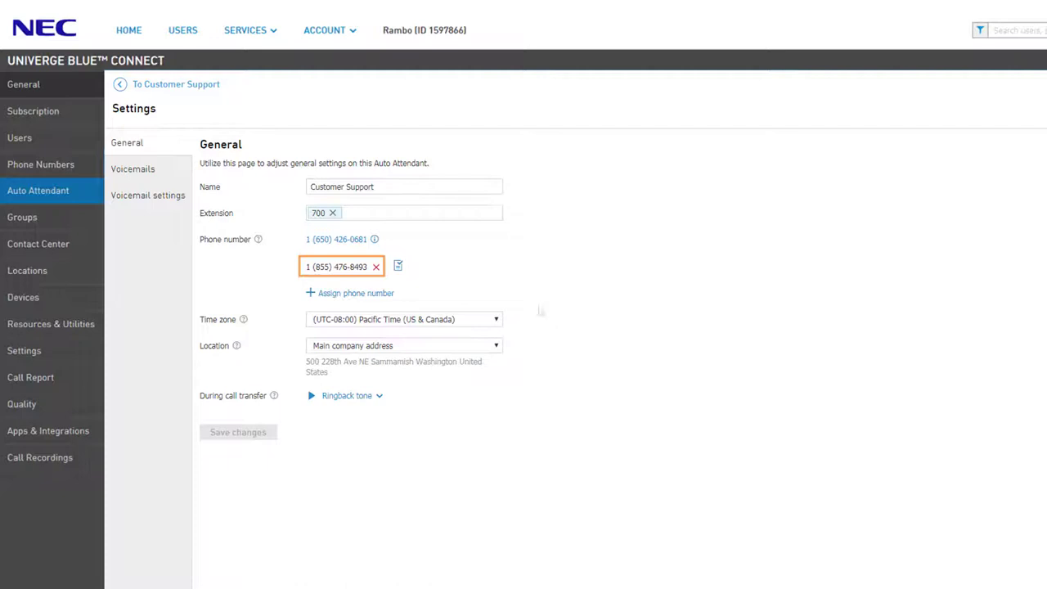
pyautogui.click(398, 267)
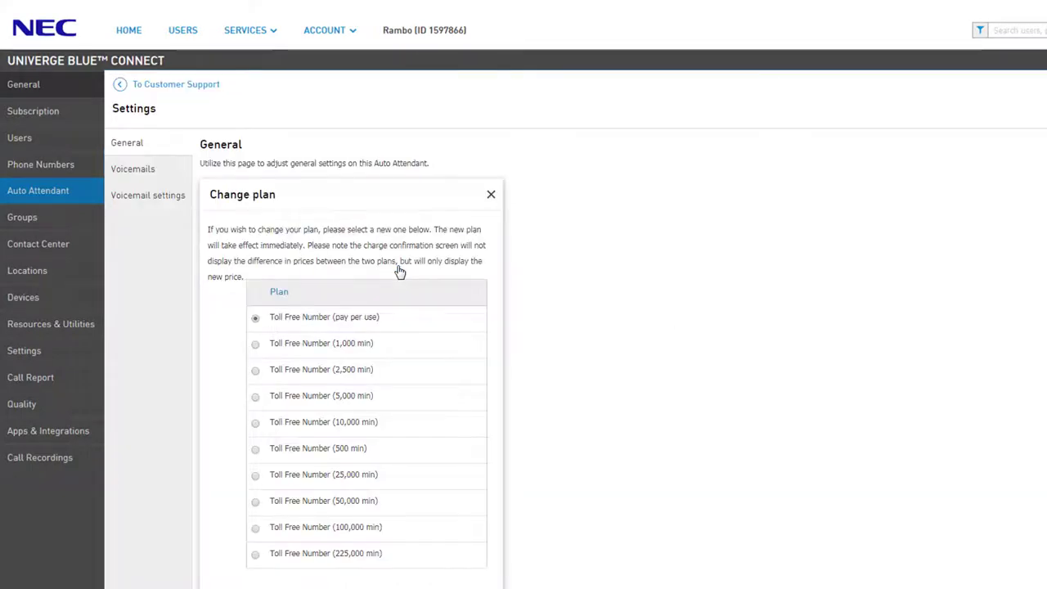
pyautogui.click(491, 196)
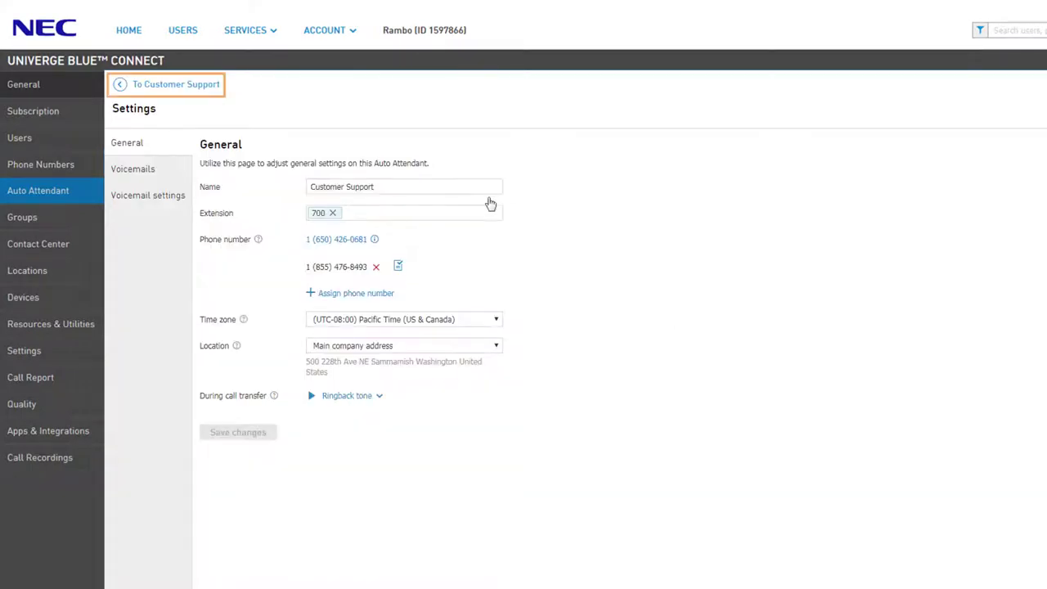
# Step: Open the Working hours menu and preview Custom and 24x7 schedules without saving
pyautogui.click(193, 87)
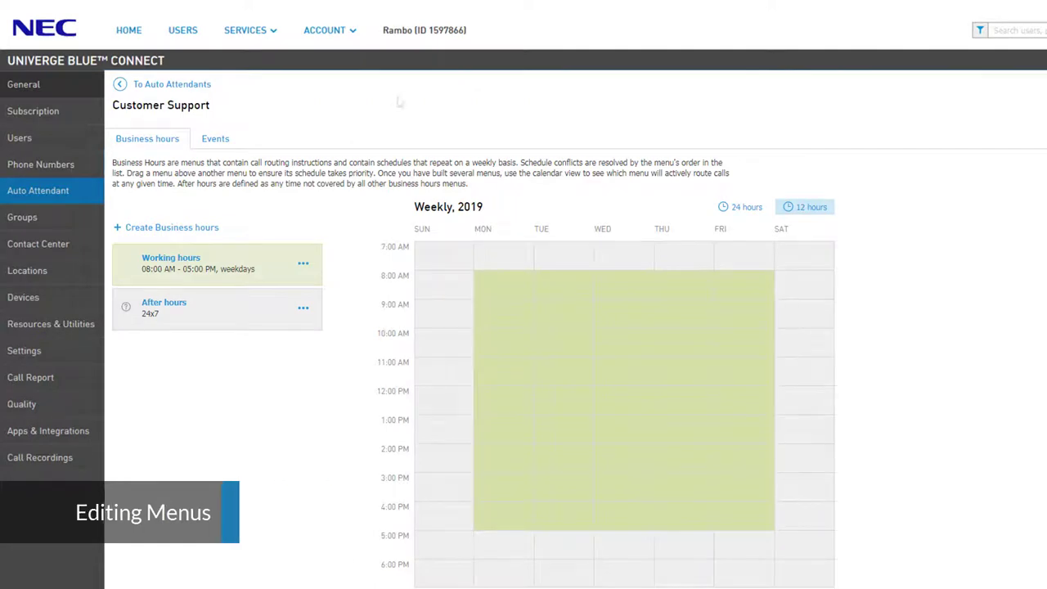
pyautogui.click(194, 260)
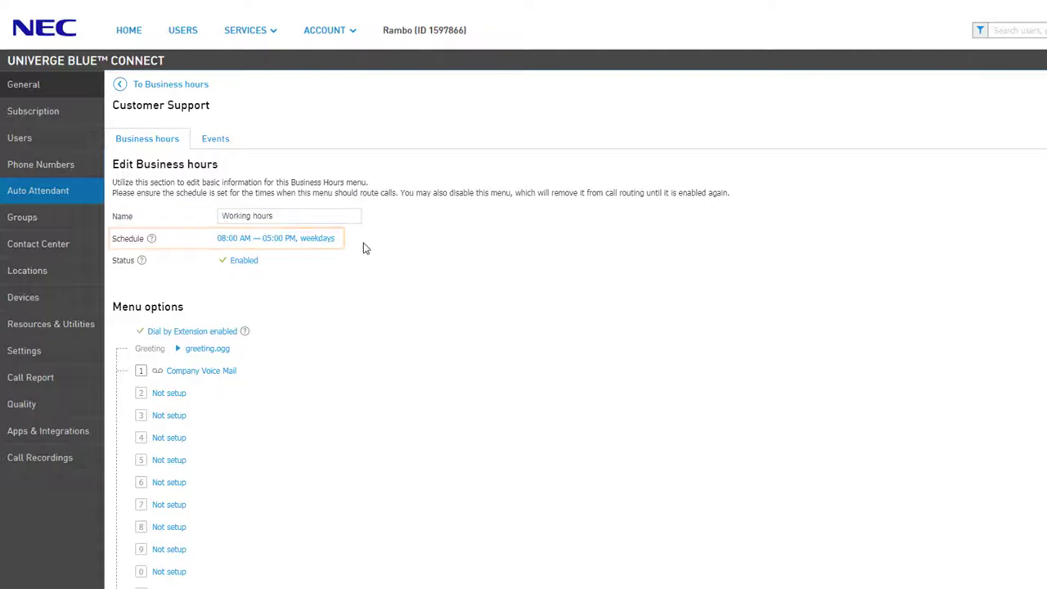
pyautogui.click(319, 241)
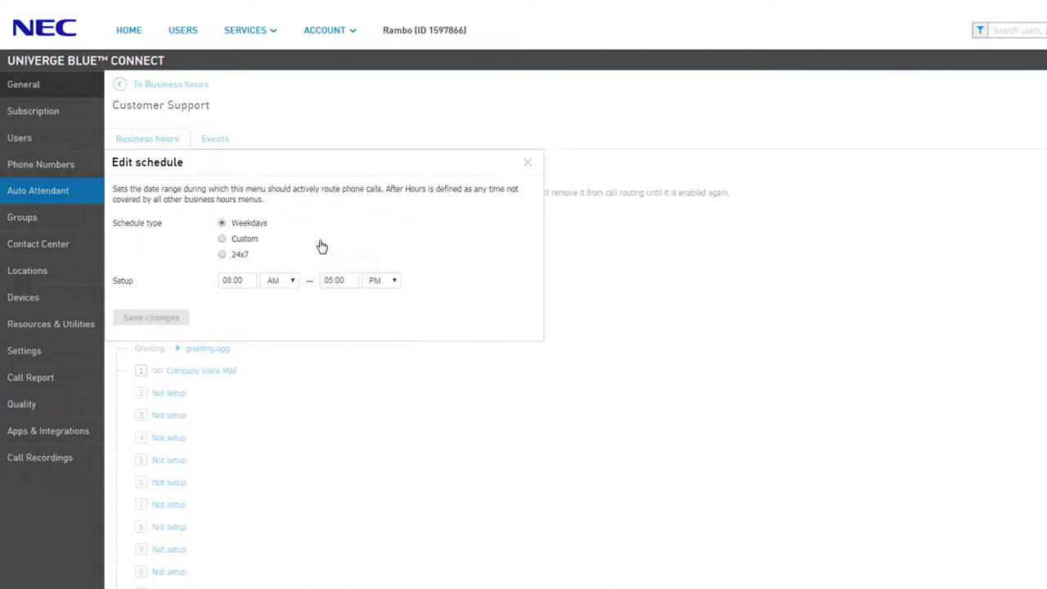
pyautogui.click(256, 242)
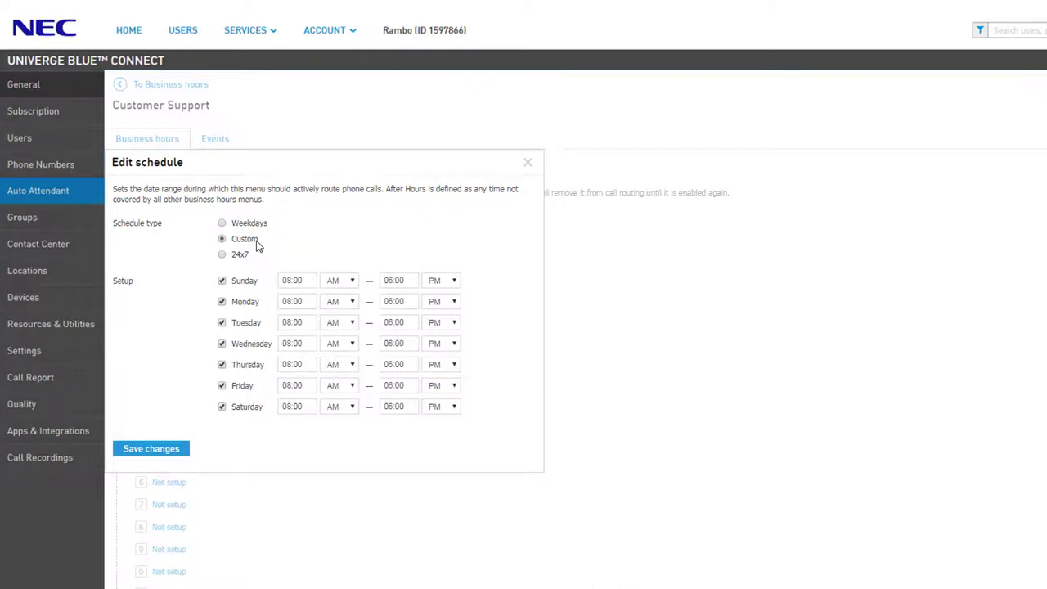
pyautogui.click(238, 257)
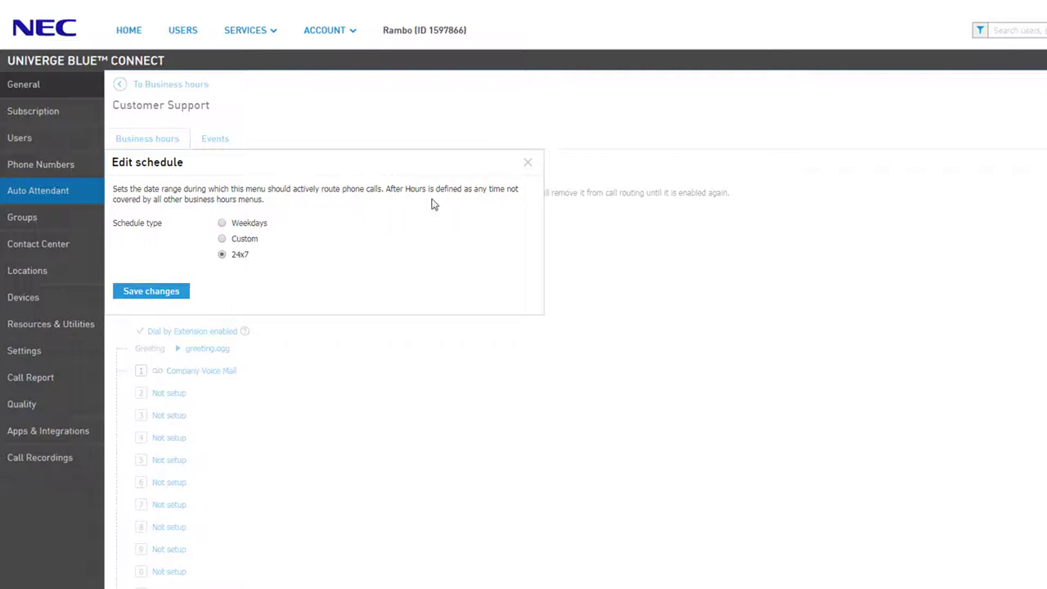
pyautogui.click(527, 162)
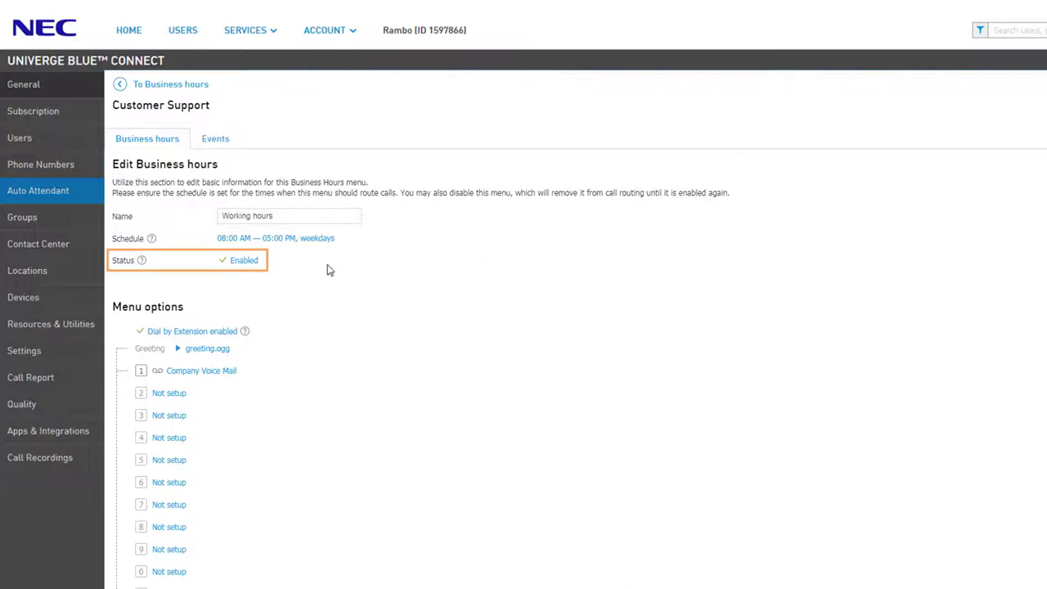
pyautogui.click(250, 267)
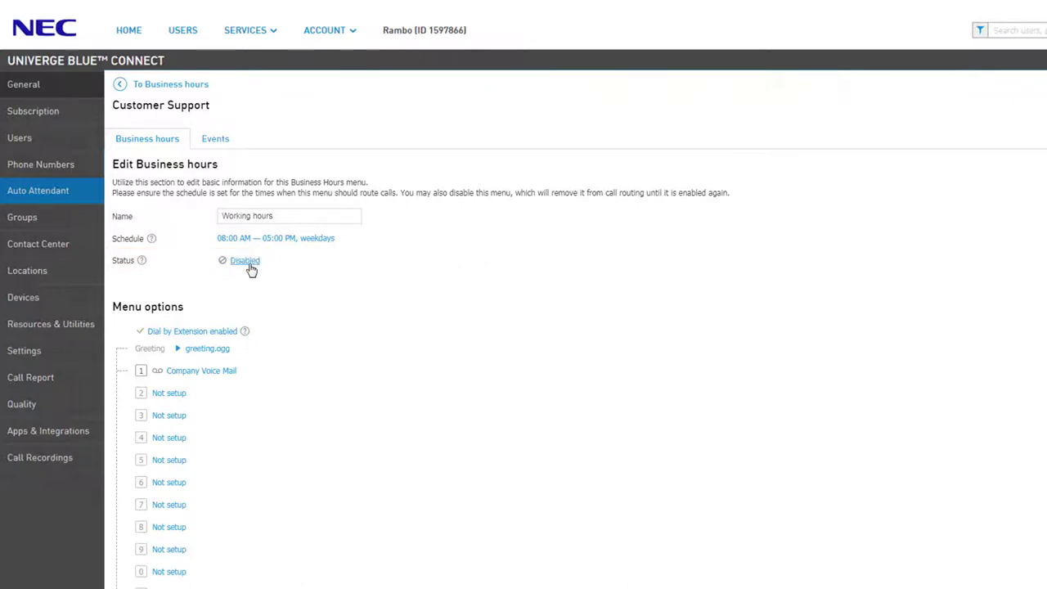
pyautogui.click(246, 261)
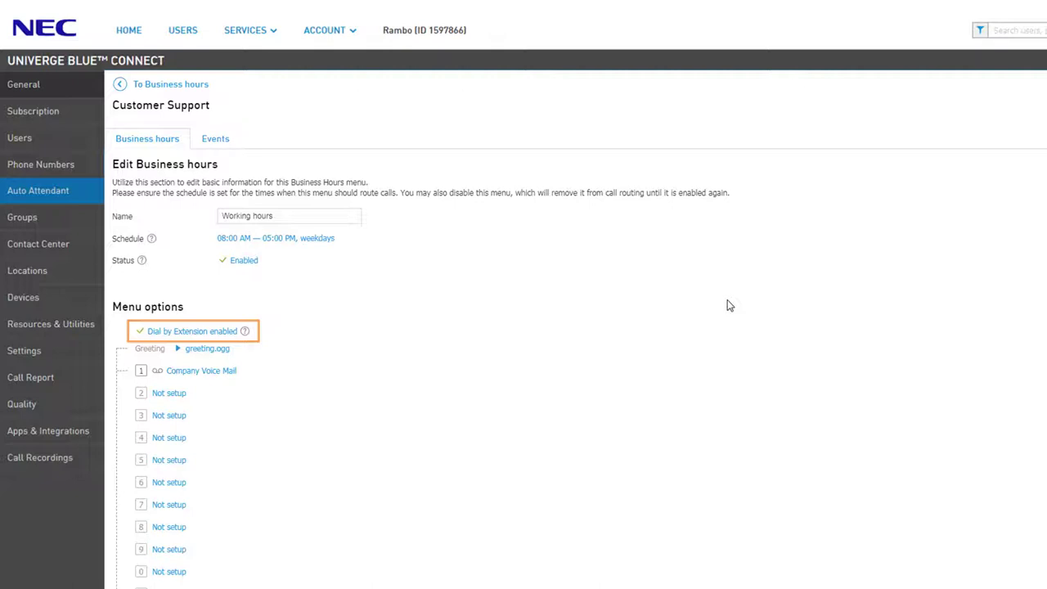
pyautogui.click(223, 332)
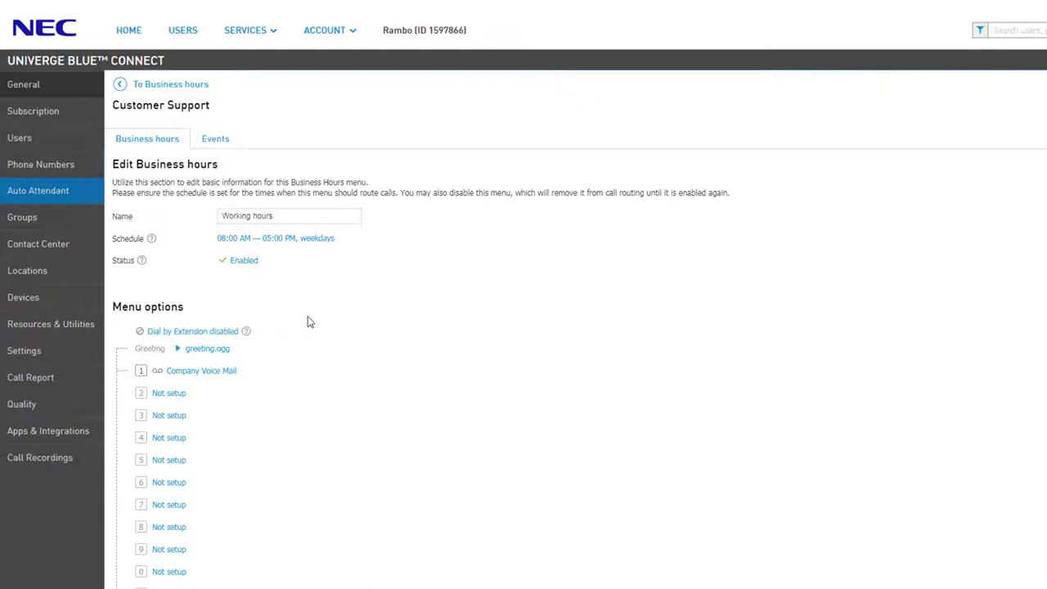
pyautogui.click(237, 332)
pyautogui.click(178, 349)
pyautogui.click(229, 353)
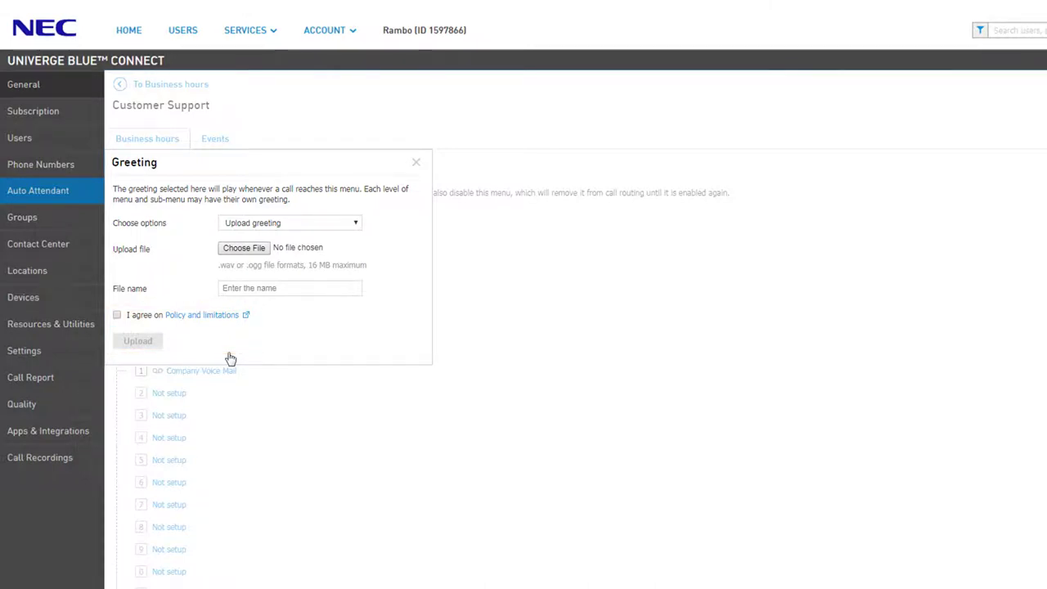
pyautogui.click(329, 232)
pyautogui.click(310, 245)
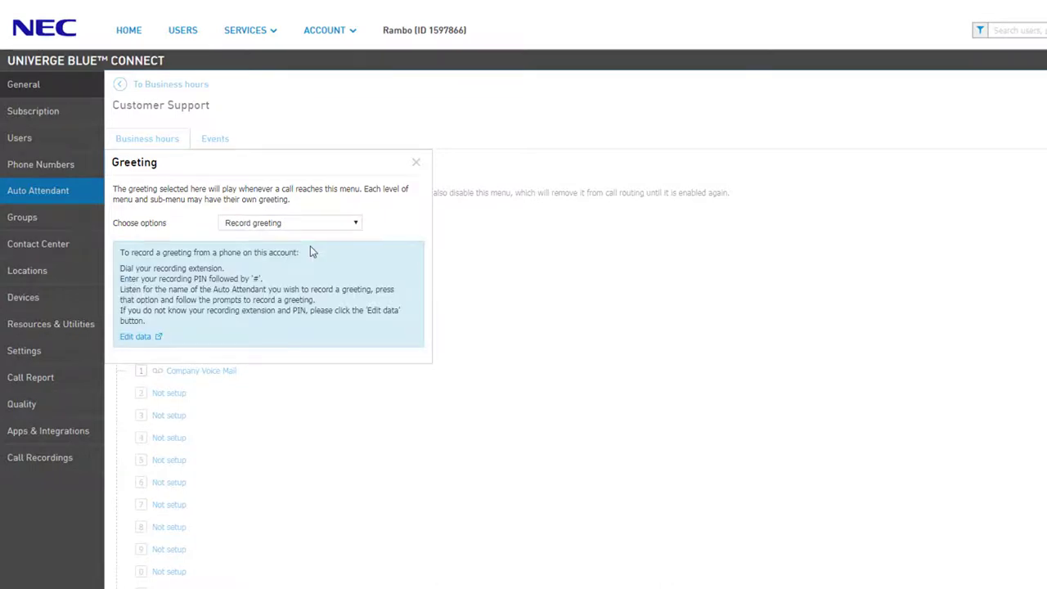
pyautogui.click(310, 223)
pyautogui.click(302, 234)
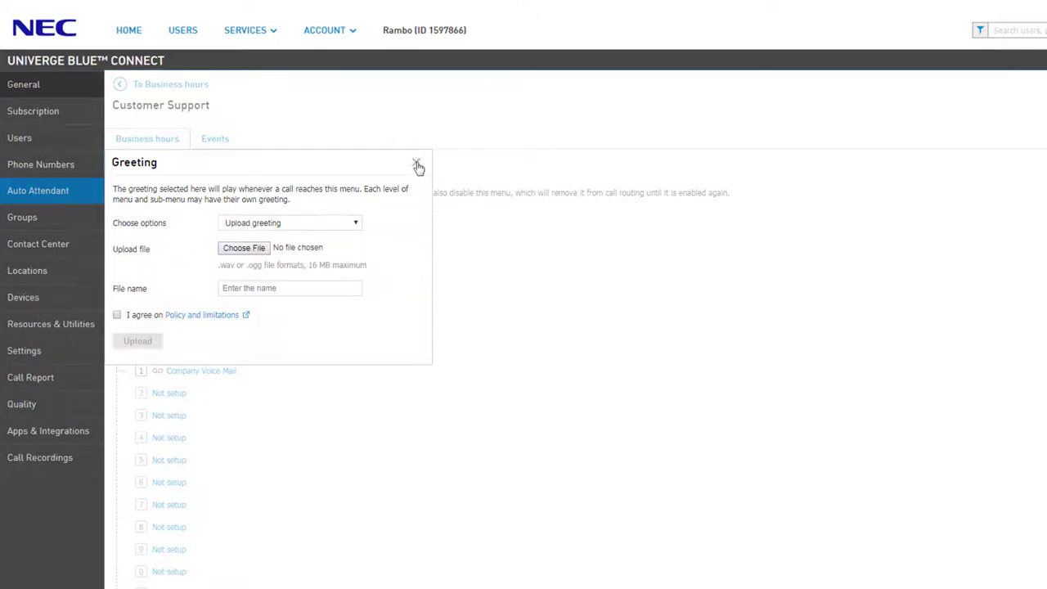
pyautogui.click(416, 162)
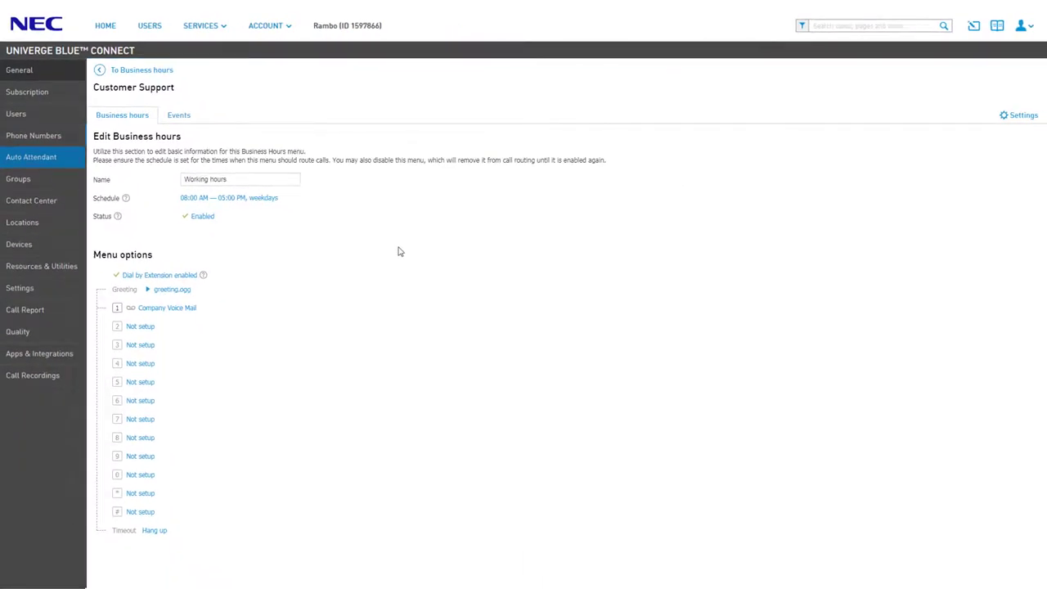
# Step: Route key 2 to the Main Auto Attendant, save, and begin editing key 3
pyautogui.click(154, 327)
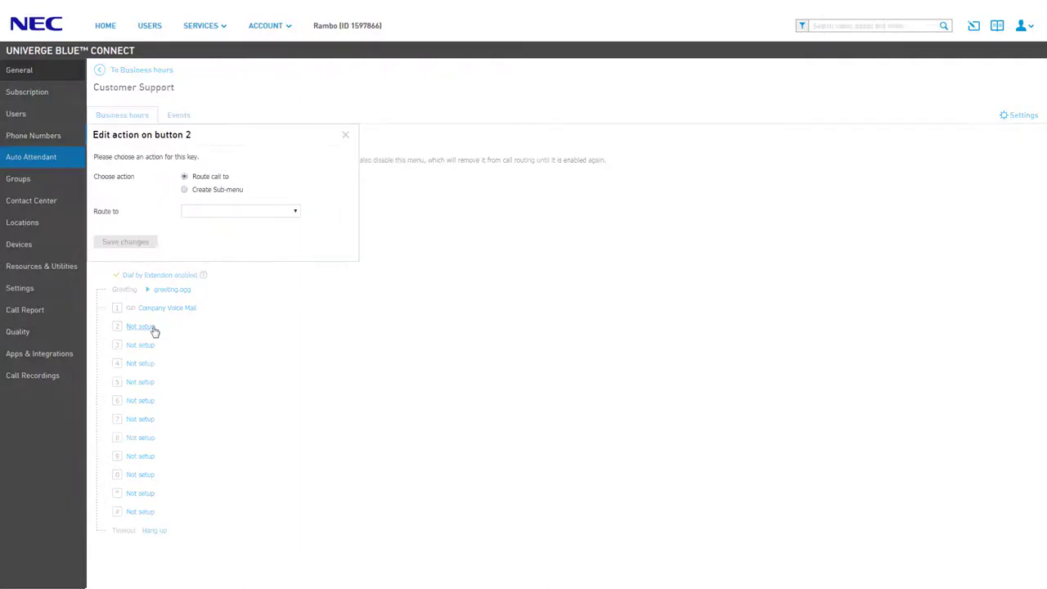
pyautogui.click(234, 212)
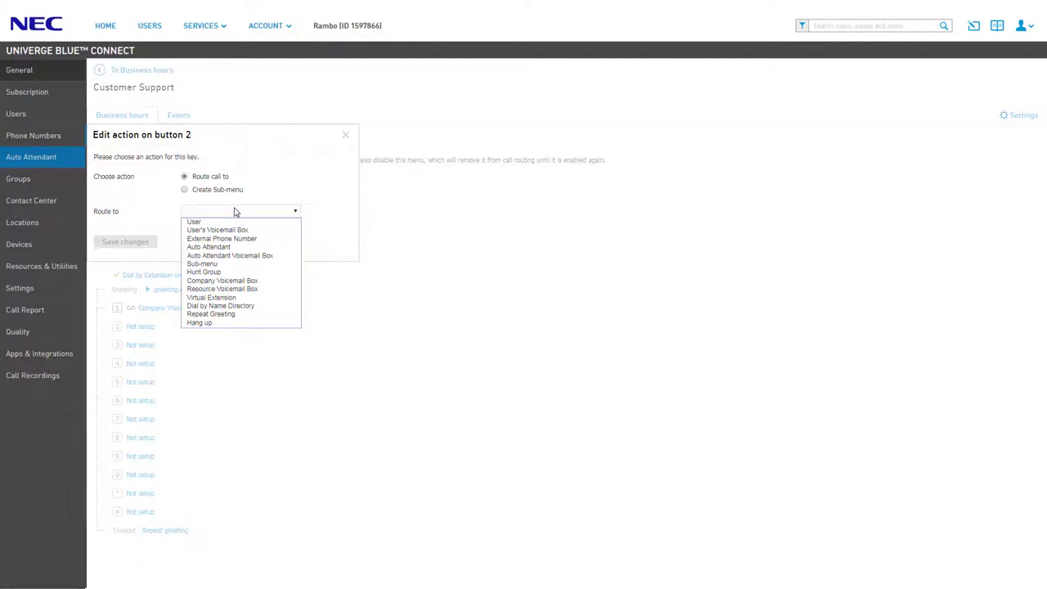
pyautogui.press('Down')
pyautogui.click(222, 246)
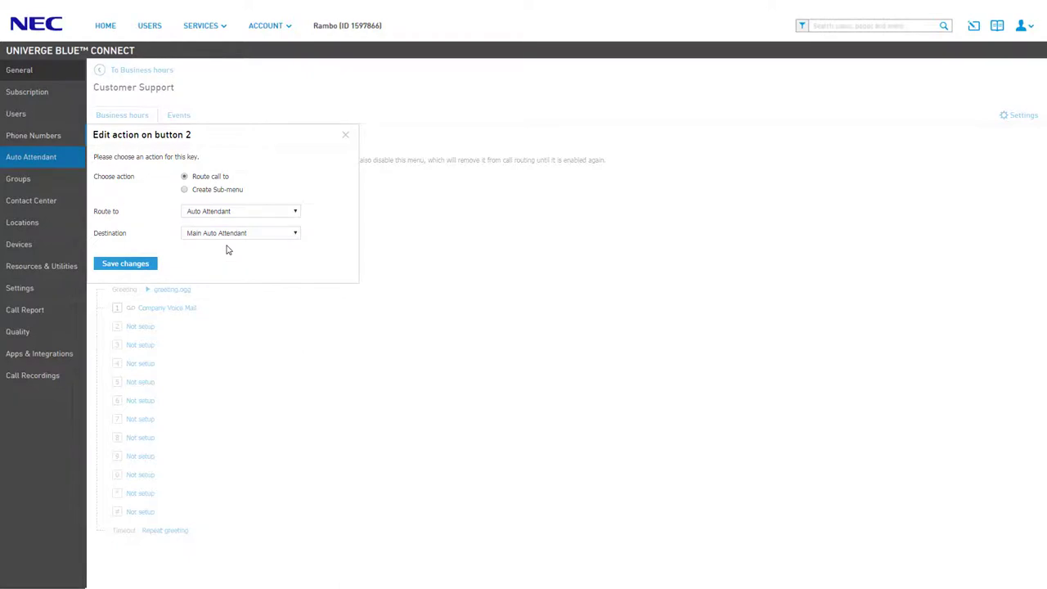
pyautogui.click(150, 264)
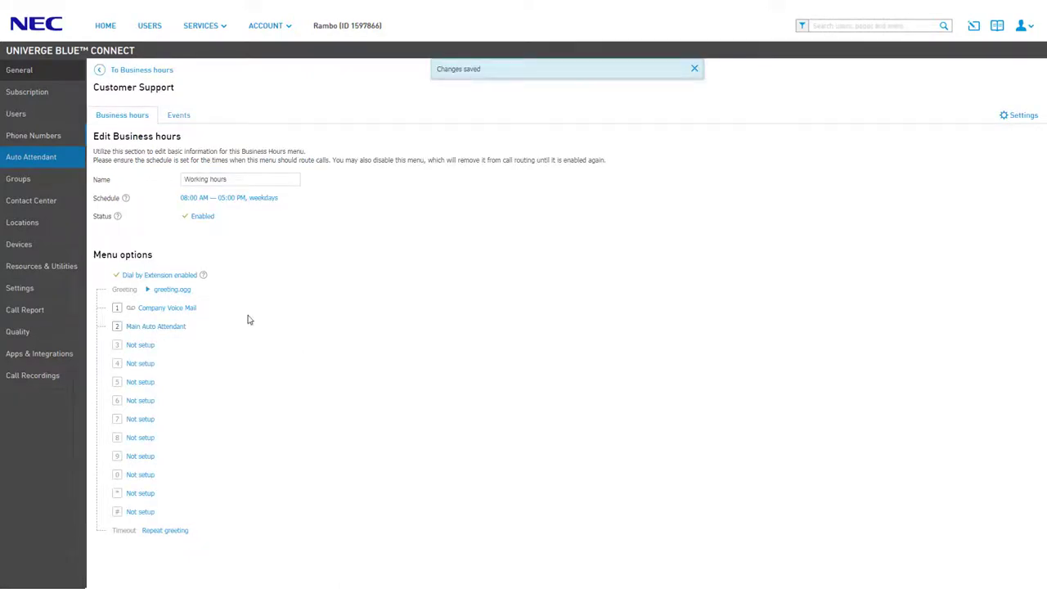
pyautogui.click(151, 349)
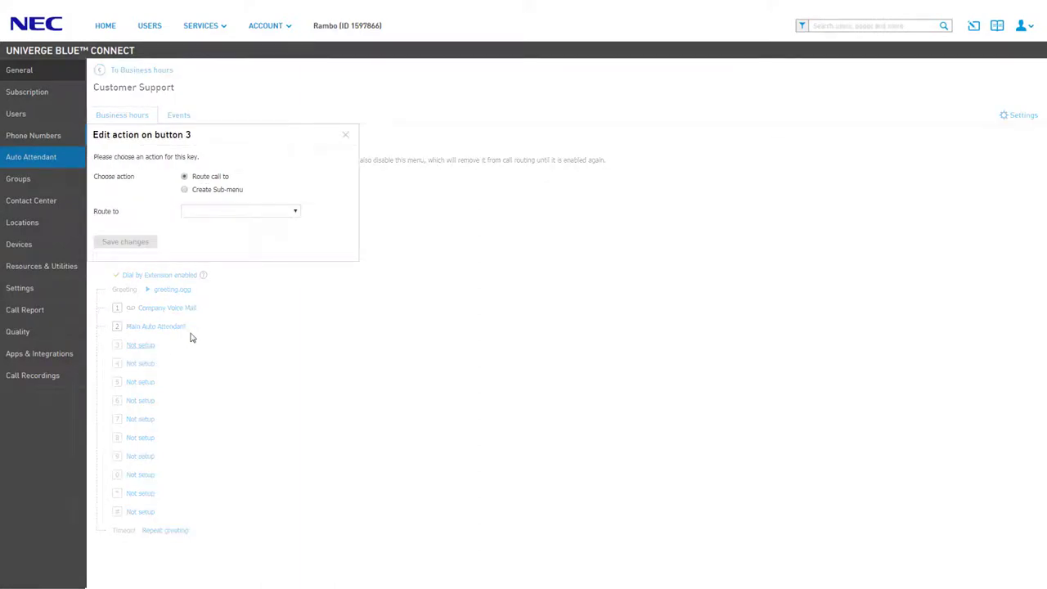
# Step: Make key 3 a sub-menu named 'Billing' and save it
pyautogui.click(241, 190)
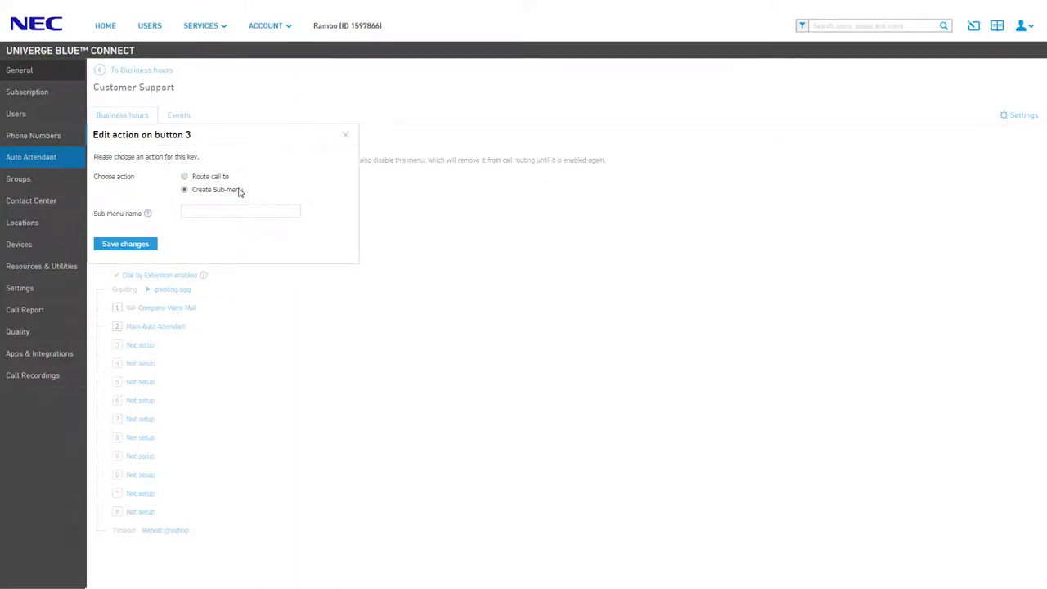
pyautogui.click(246, 210)
pyautogui.write('Billing')
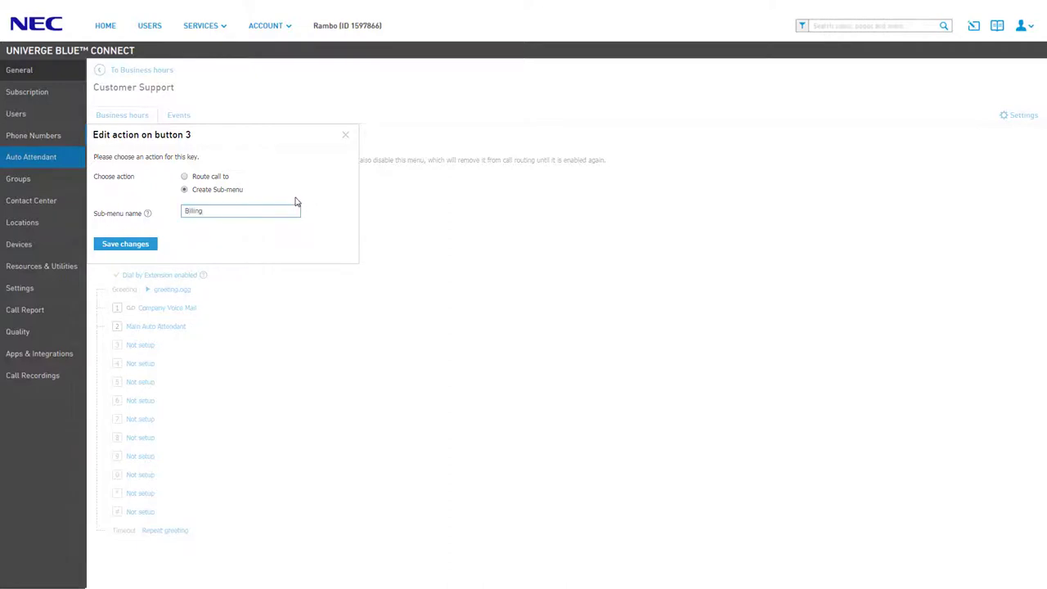
pyautogui.click(137, 249)
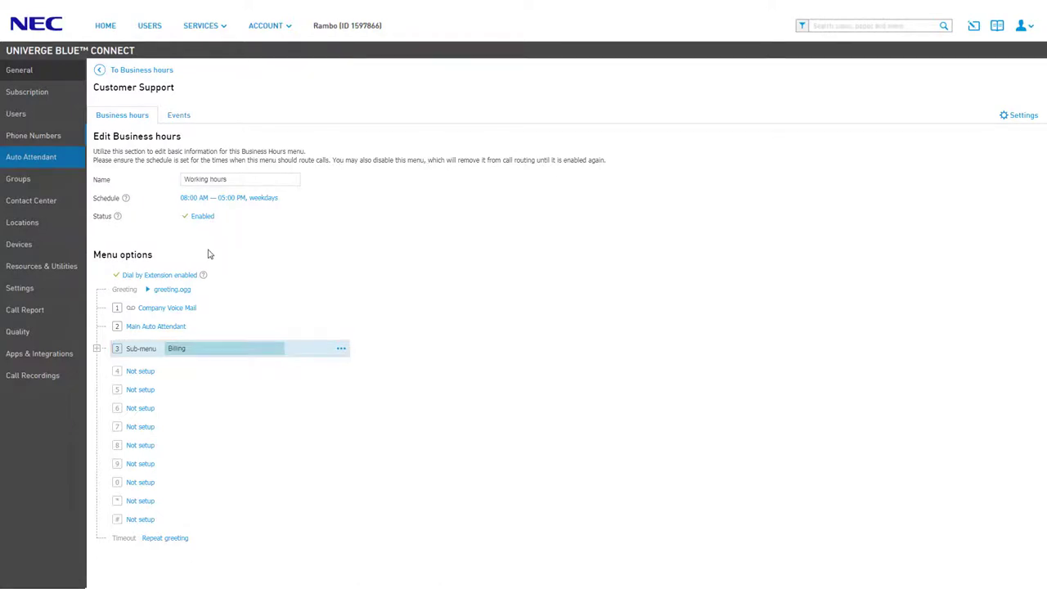
# Step: Route key 1 of the Billing sub-menu to the Billing hunt group, then collapse the sub-menu
pyautogui.click(140, 350)
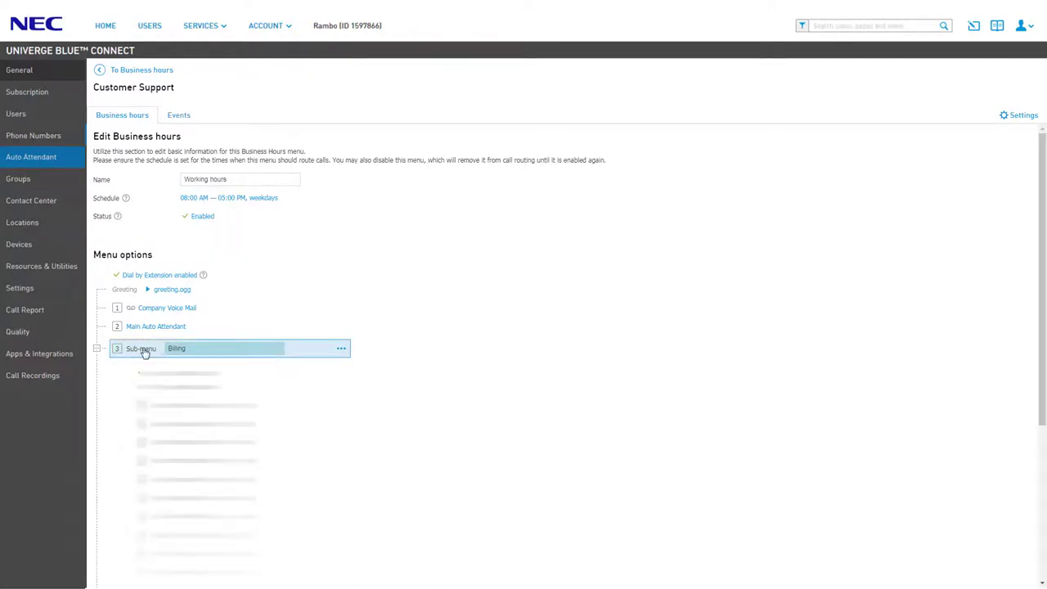
pyautogui.scroll(-2, 488, 280)
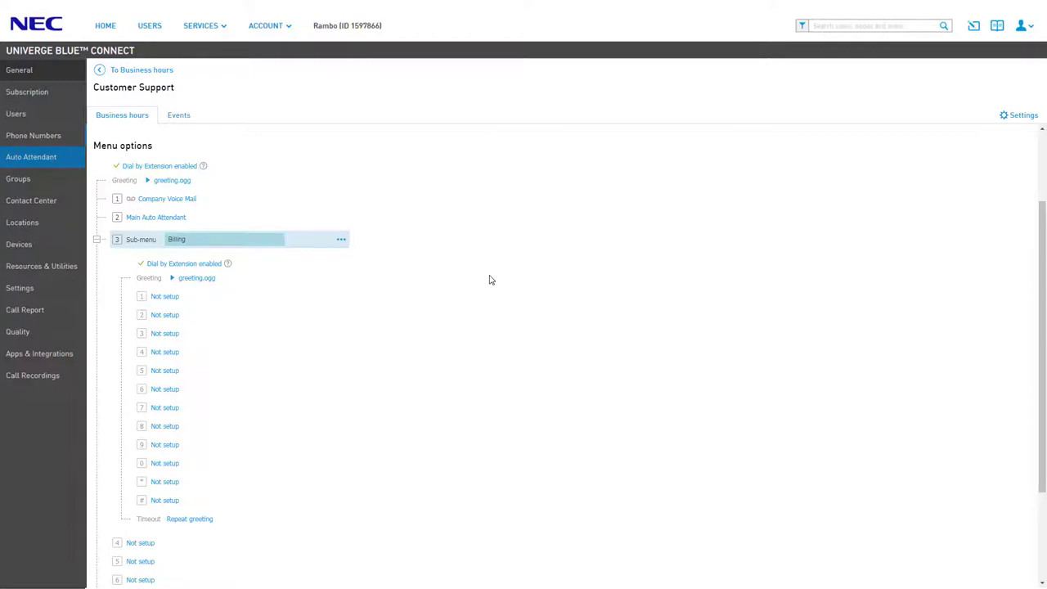
pyautogui.click(176, 298)
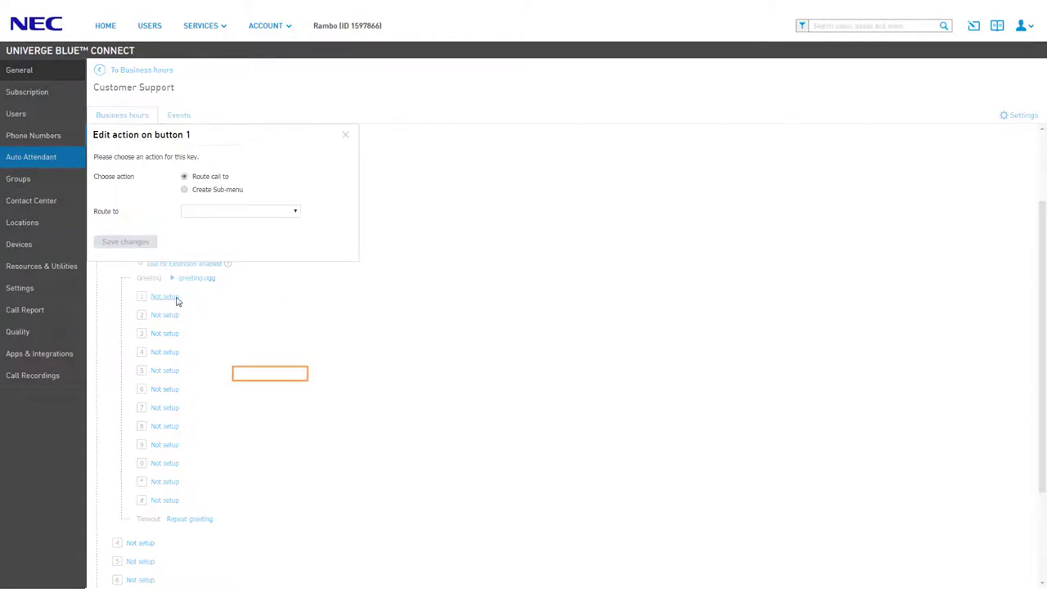
pyautogui.click(294, 212)
pyautogui.click(274, 288)
pyautogui.click(293, 233)
pyautogui.click(266, 248)
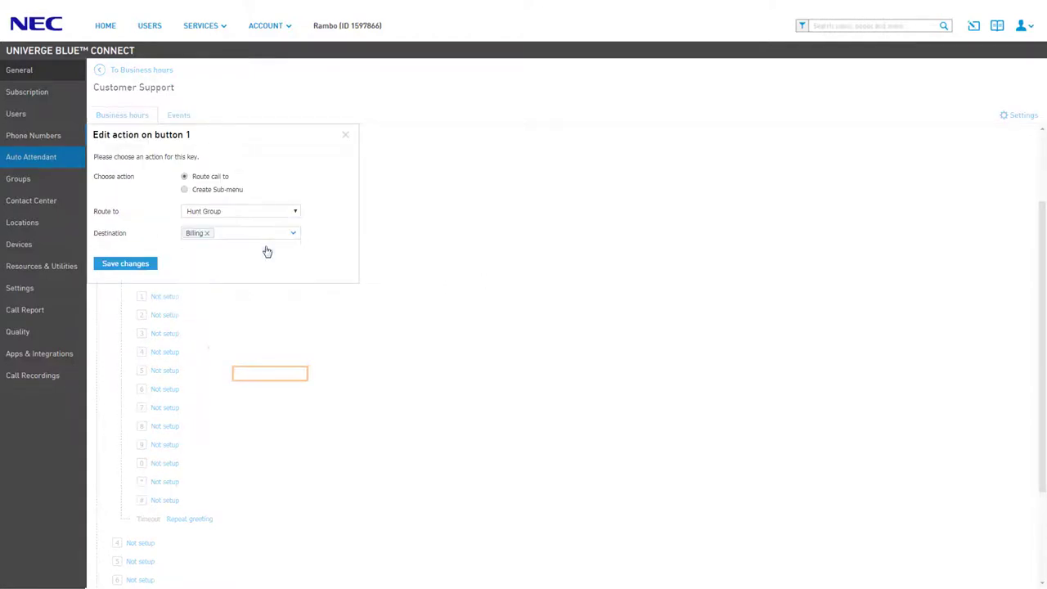
pyautogui.click(139, 263)
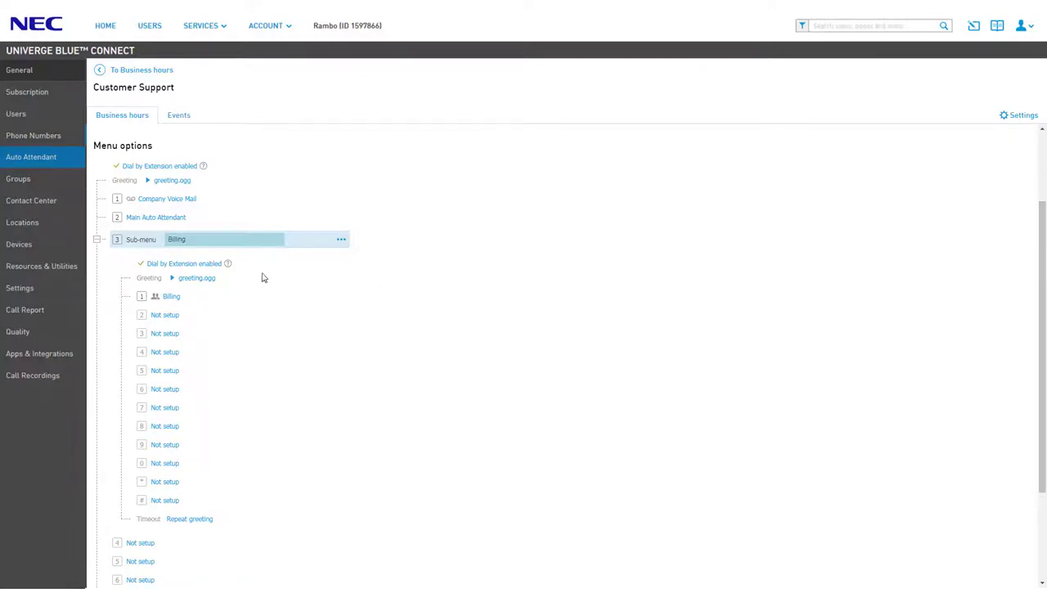
pyautogui.click(148, 245)
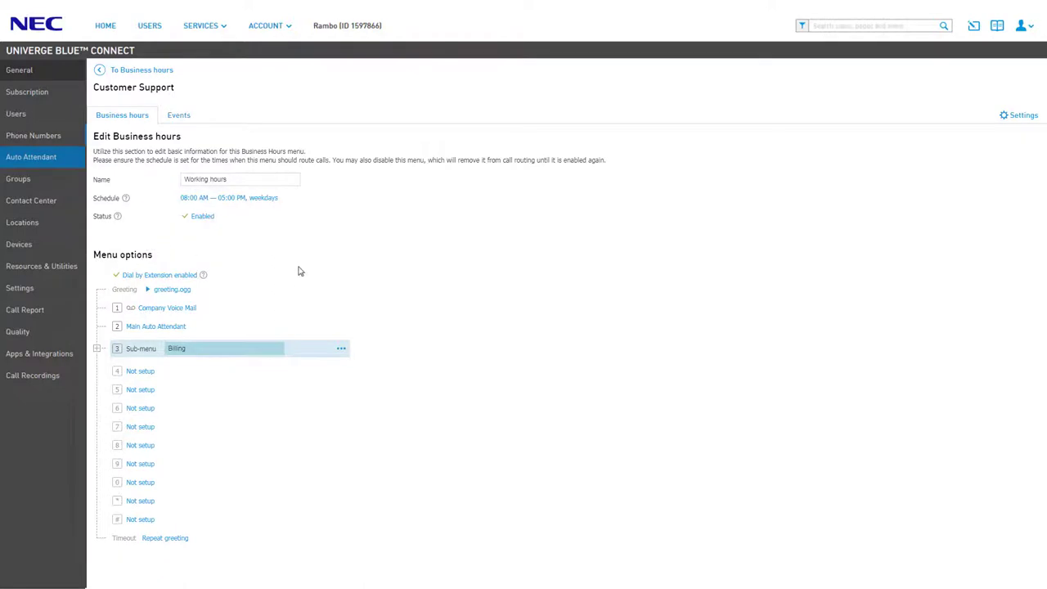
# Step: Route key 4 to the user Warehouse Ringer (231) and save
pyautogui.click(143, 372)
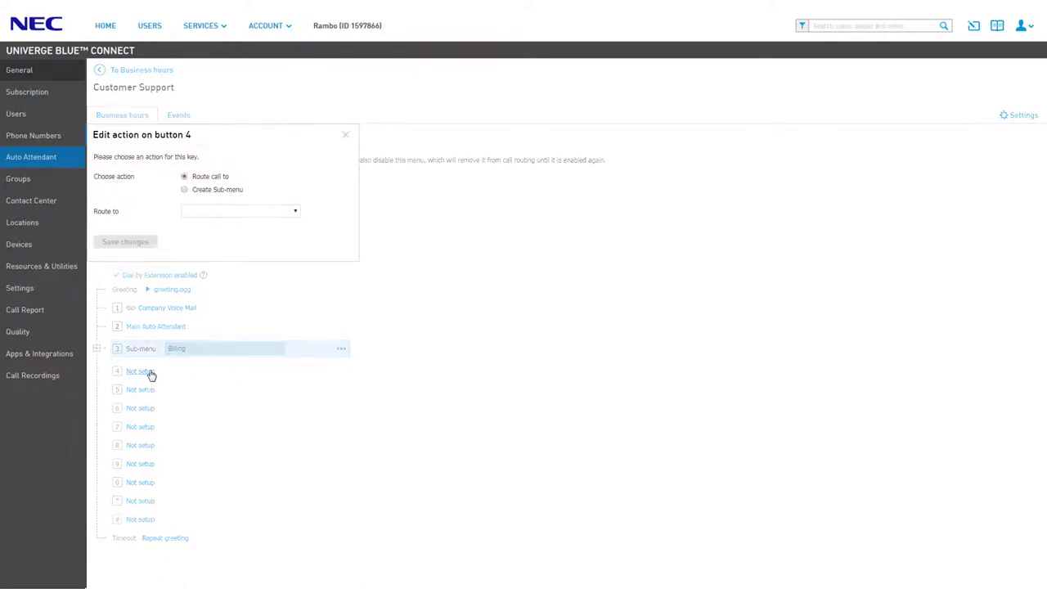
pyautogui.click(290, 213)
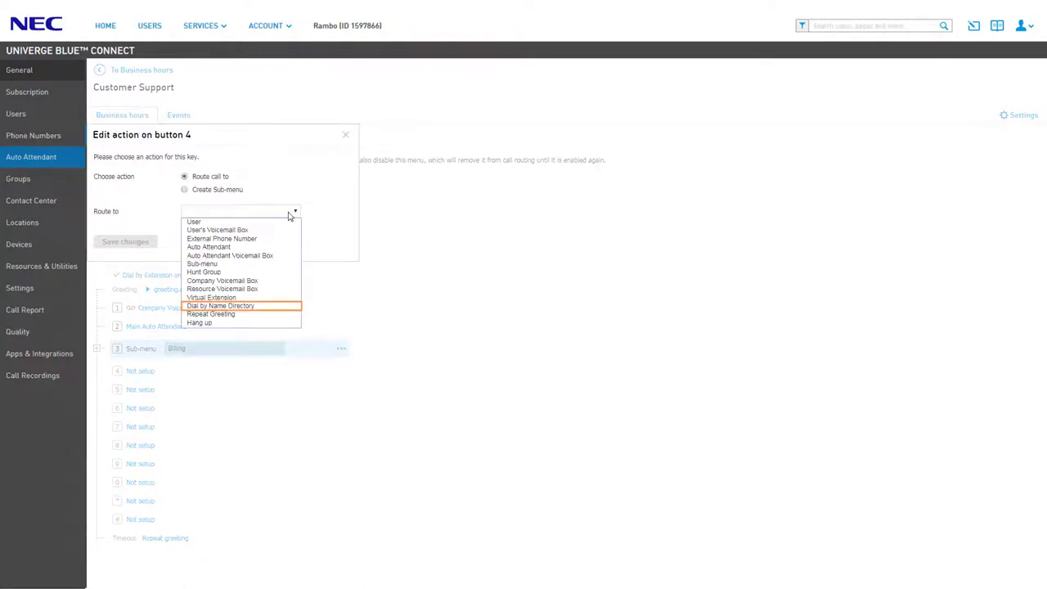
pyautogui.press('e')
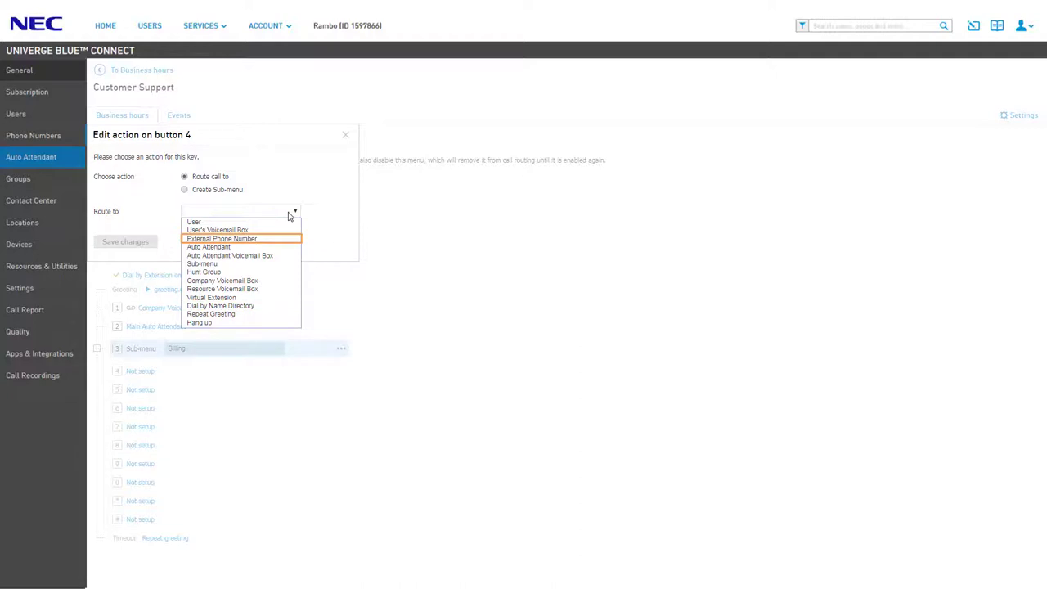
pyautogui.press('End')
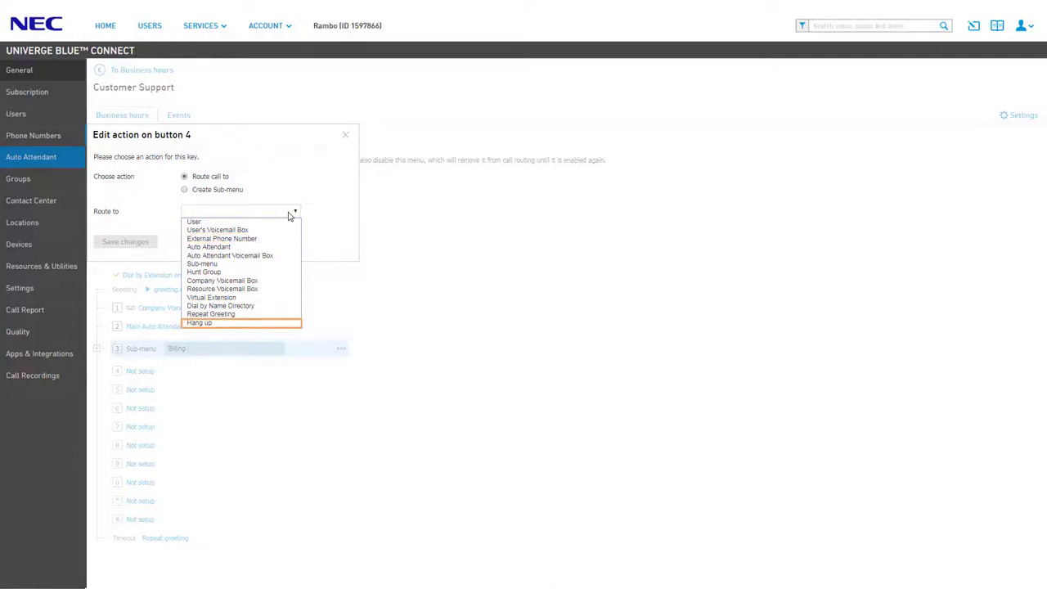
pyautogui.click(270, 222)
pyautogui.click(280, 236)
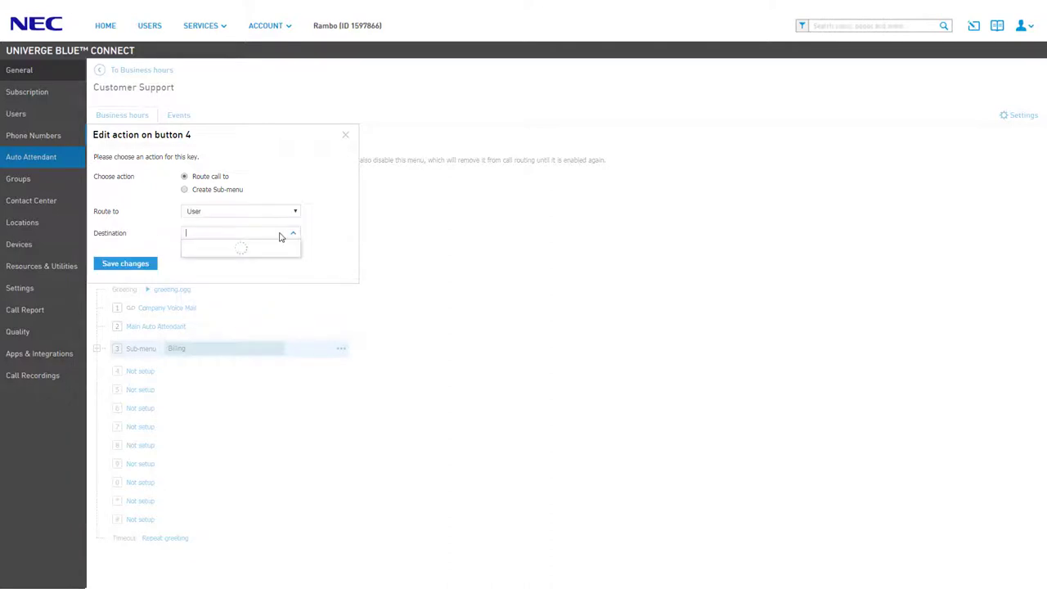
pyautogui.click(257, 246)
pyautogui.click(137, 265)
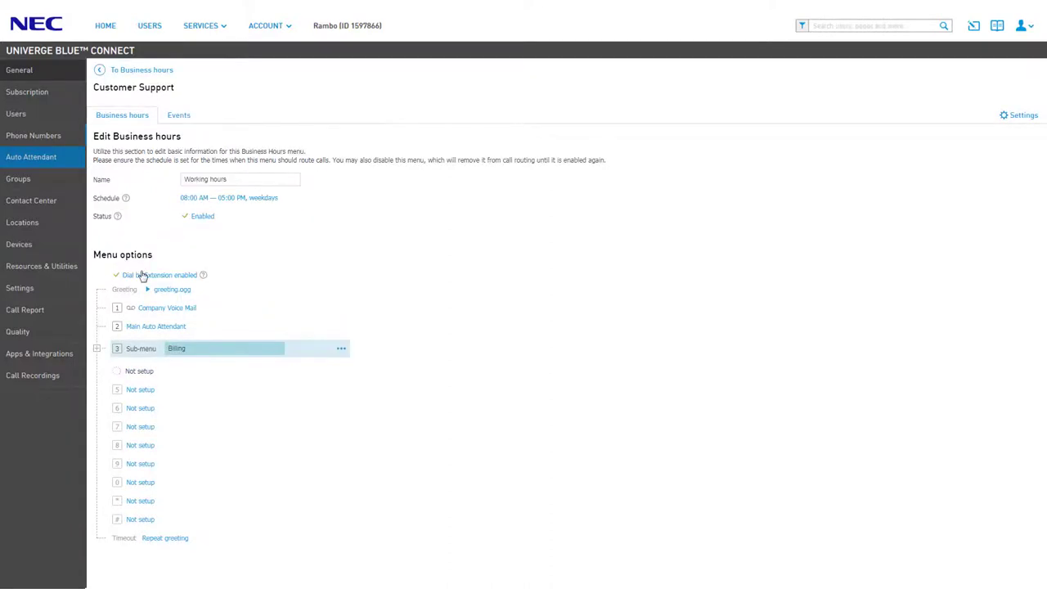
# Step: Route key 5 to virtual extension VE (202) and save
pyautogui.click(154, 390)
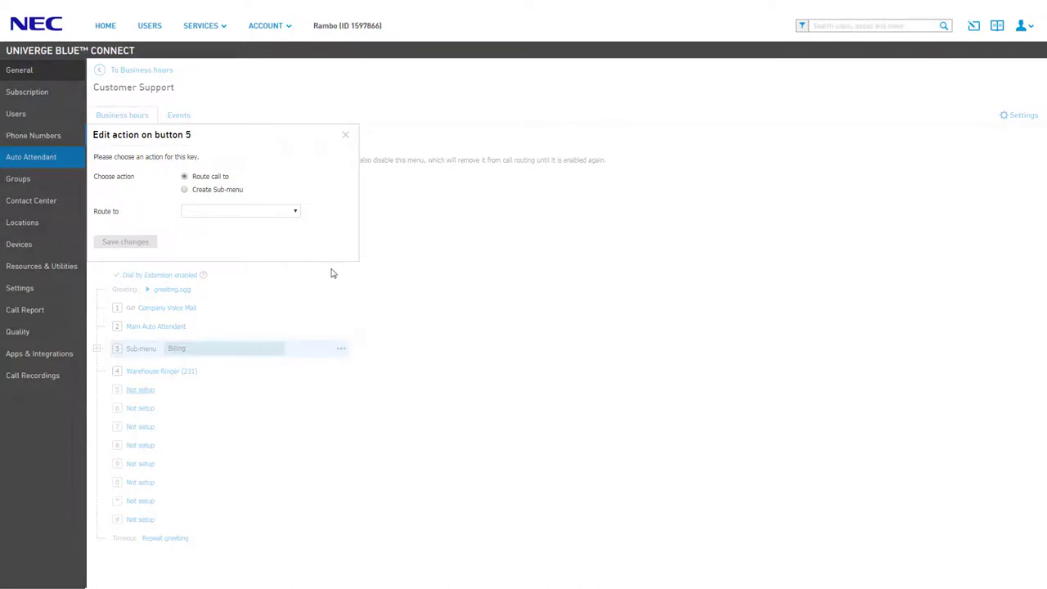
pyautogui.click(296, 212)
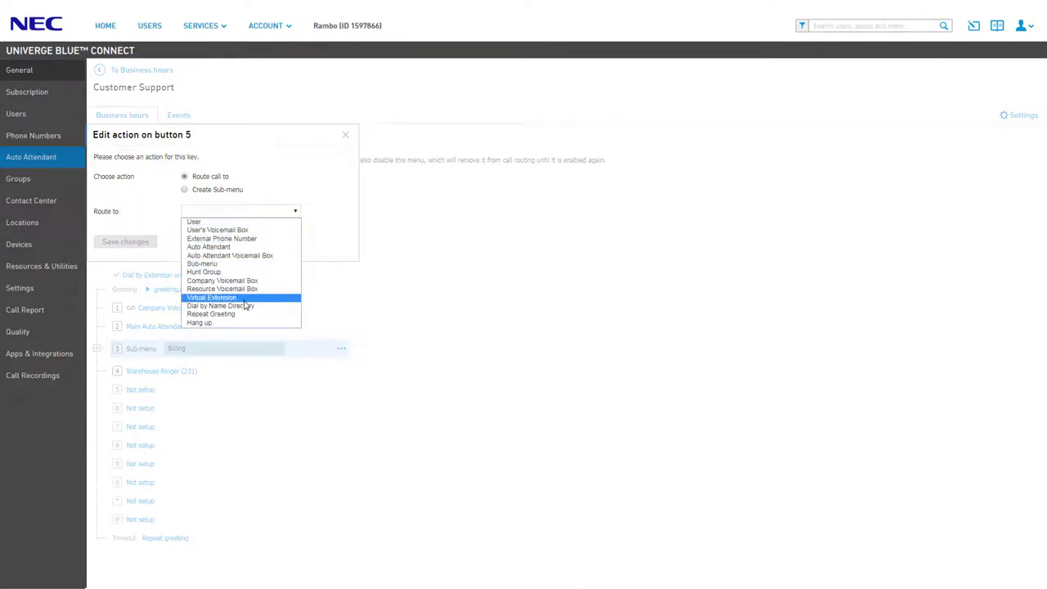
pyautogui.click(243, 299)
pyautogui.click(275, 236)
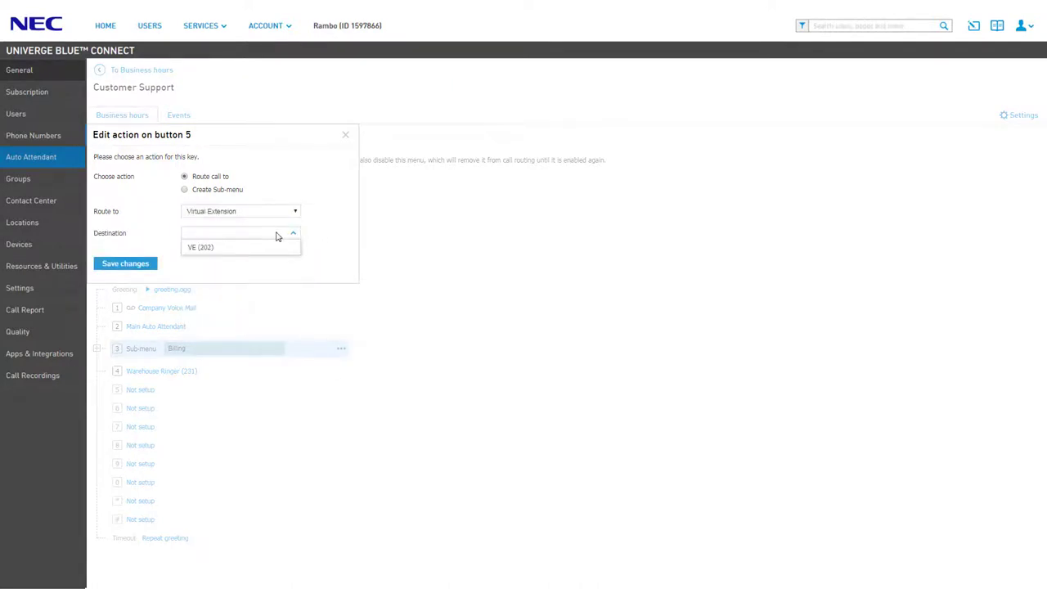
pyautogui.click(236, 251)
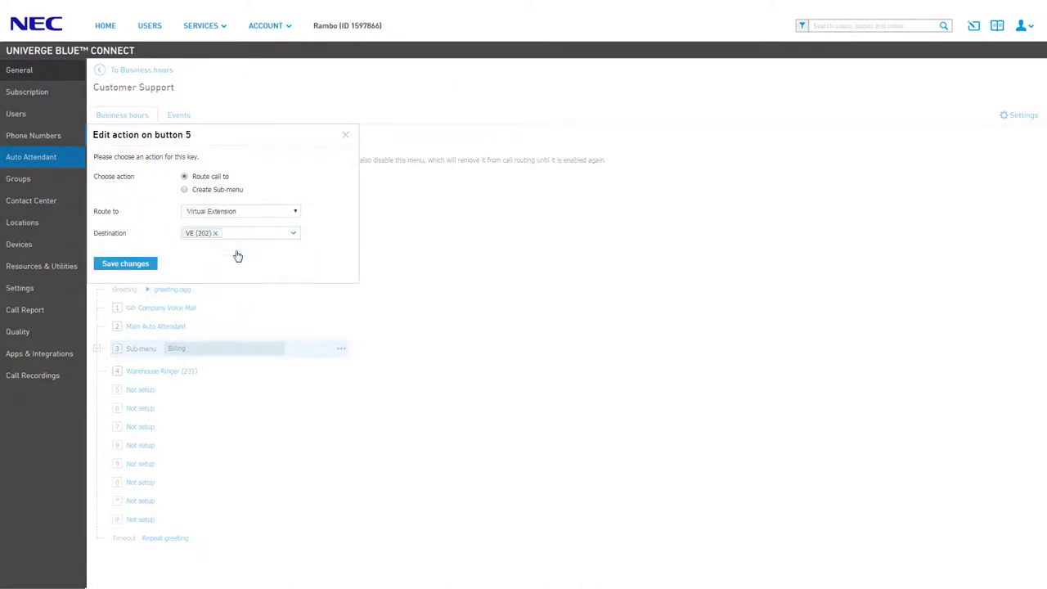
pyautogui.click(131, 264)
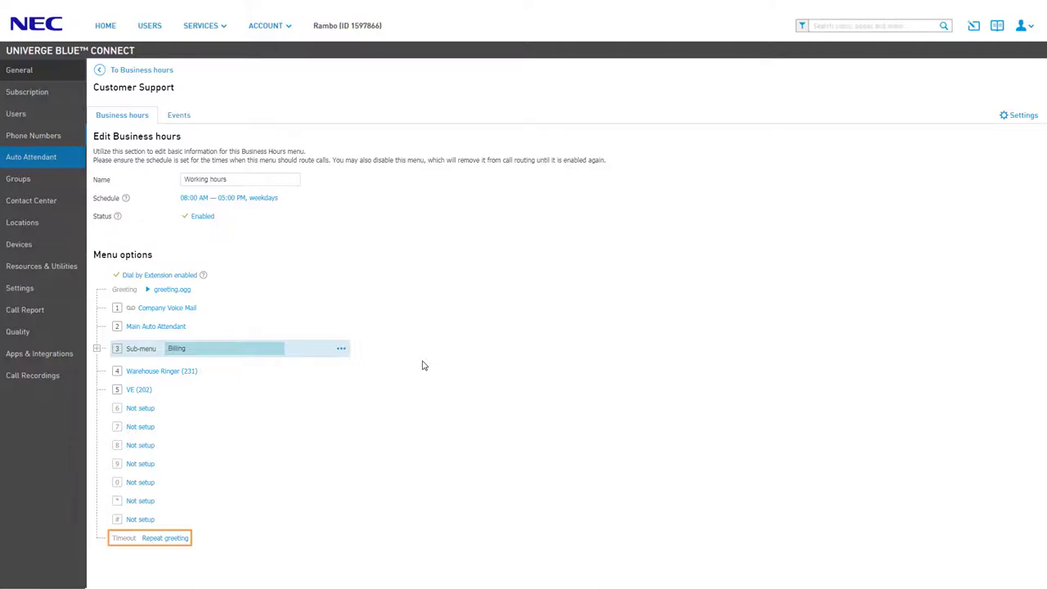
pyautogui.click(173, 539)
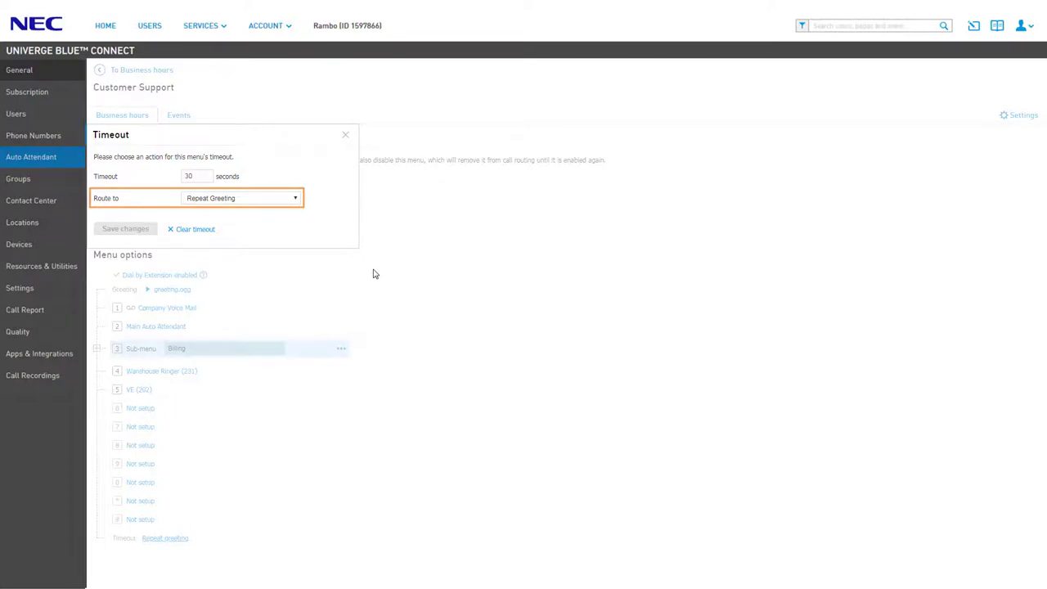
pyautogui.click(296, 198)
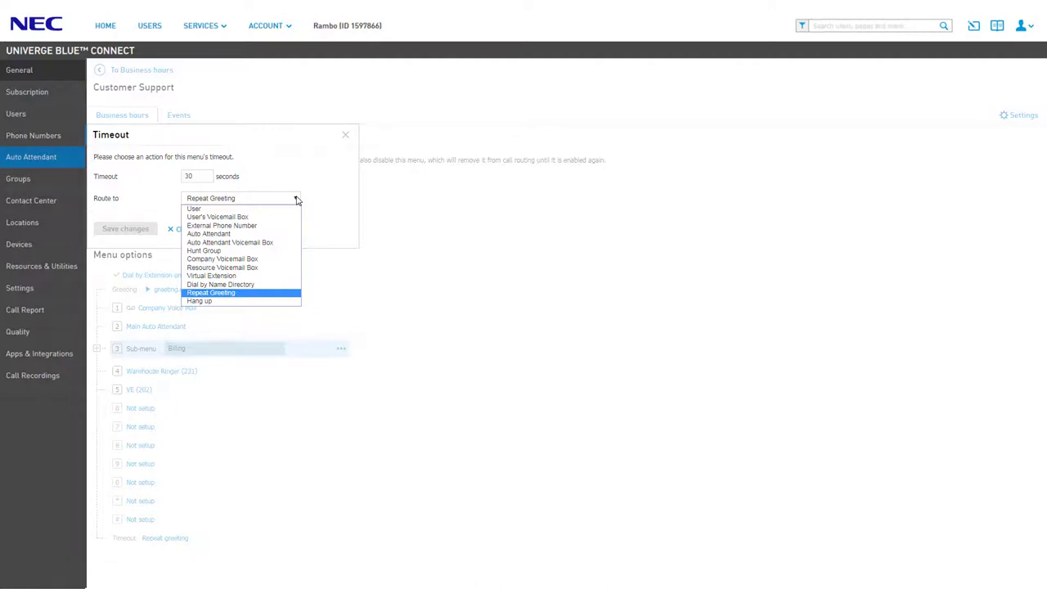
pyautogui.click(296, 199)
pyautogui.click(347, 135)
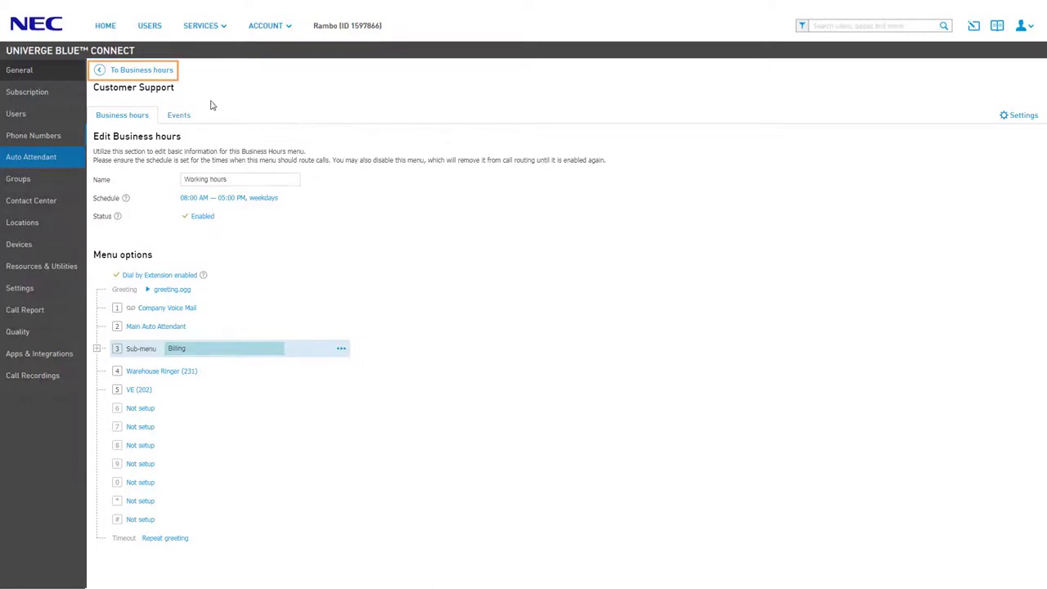
# Step: Return to the business hours menus list and open the After hours menu for editing
pyautogui.click(164, 72)
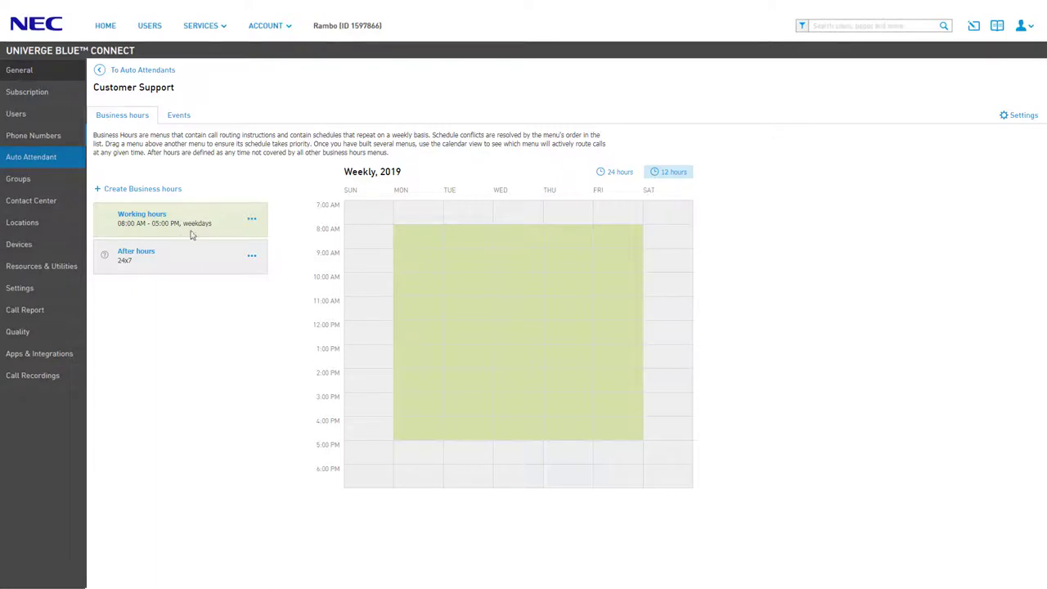
pyautogui.click(150, 255)
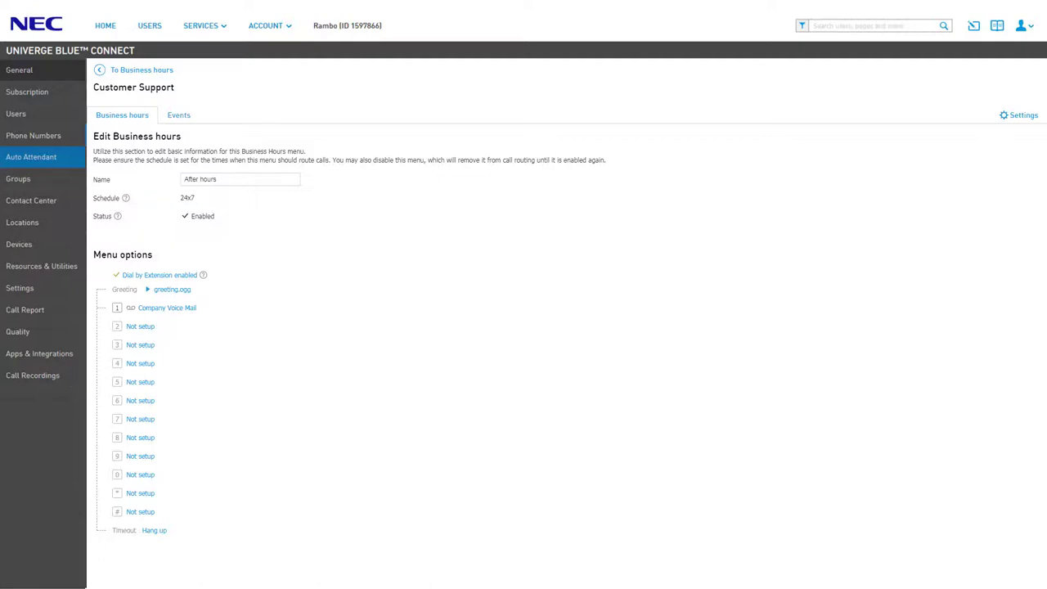
# Step: Route After hours key 2 to the resource voicemail box 'VM box'
pyautogui.click(140, 326)
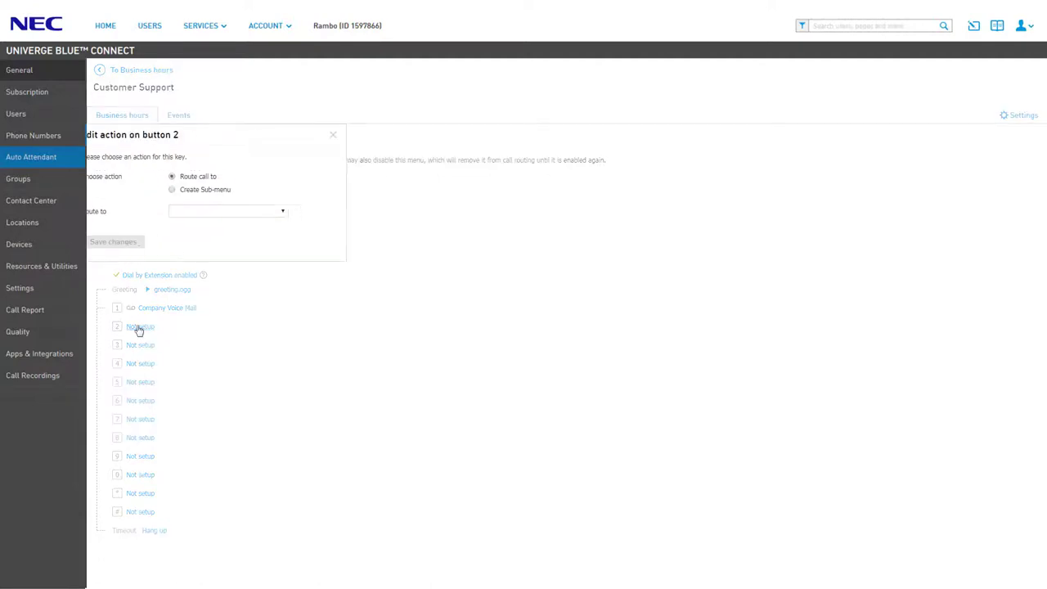
pyautogui.click(233, 210)
pyautogui.click(219, 288)
pyautogui.click(219, 236)
pyautogui.click(219, 245)
pyautogui.click(155, 260)
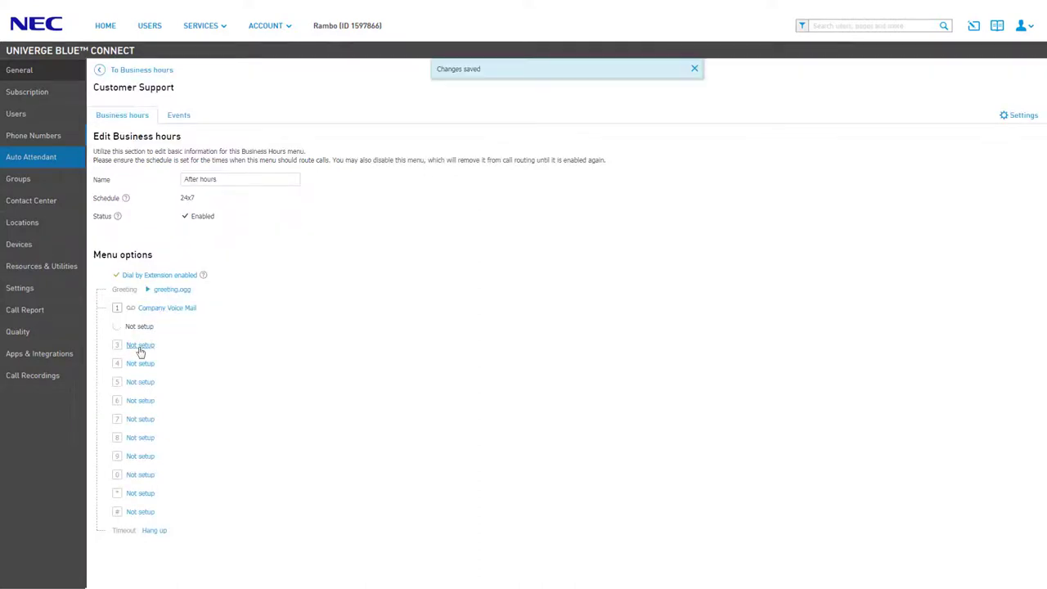
# Step: Route key 3 to Warehouse Ringer (231)'s voicemail, turn off Dial by Extension, and return to Business hours
pyautogui.click(140, 345)
pyautogui.click(220, 211)
pyautogui.click(220, 229)
pyautogui.click(221, 233)
pyautogui.click(215, 247)
pyautogui.click(135, 265)
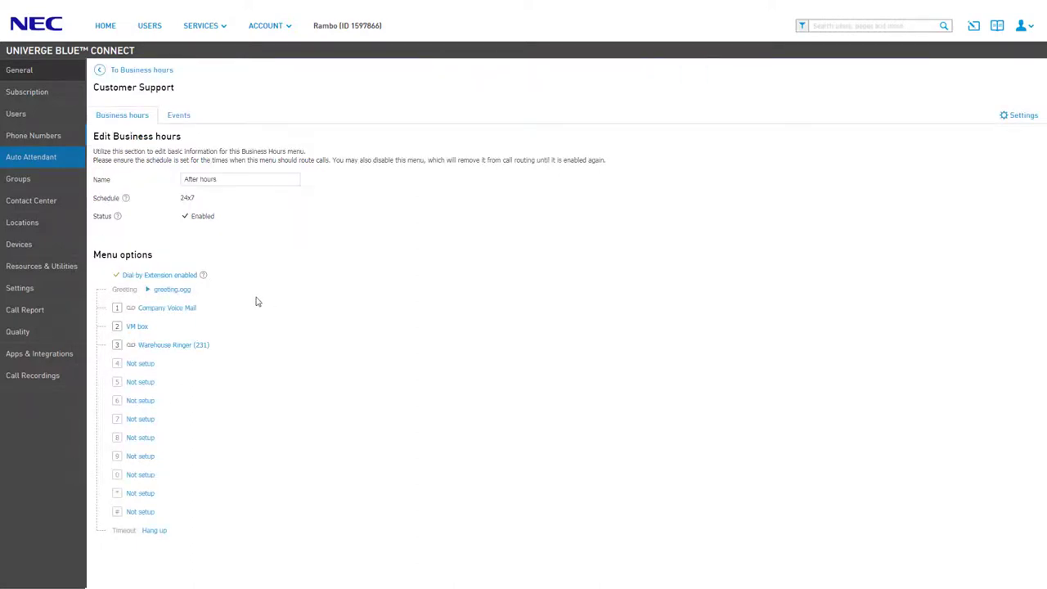
pyautogui.click(190, 278)
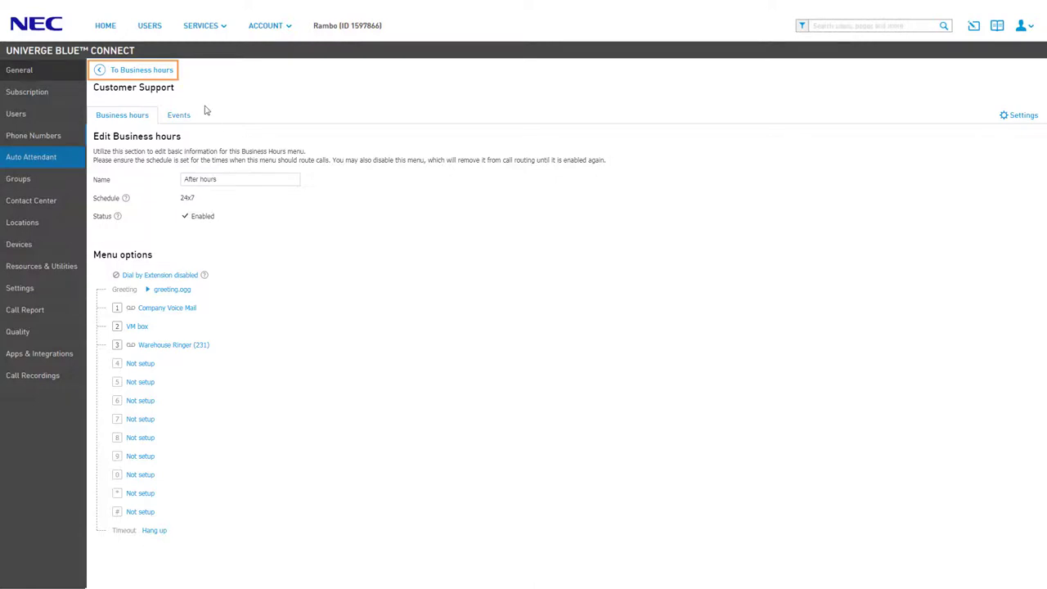
pyautogui.click(168, 71)
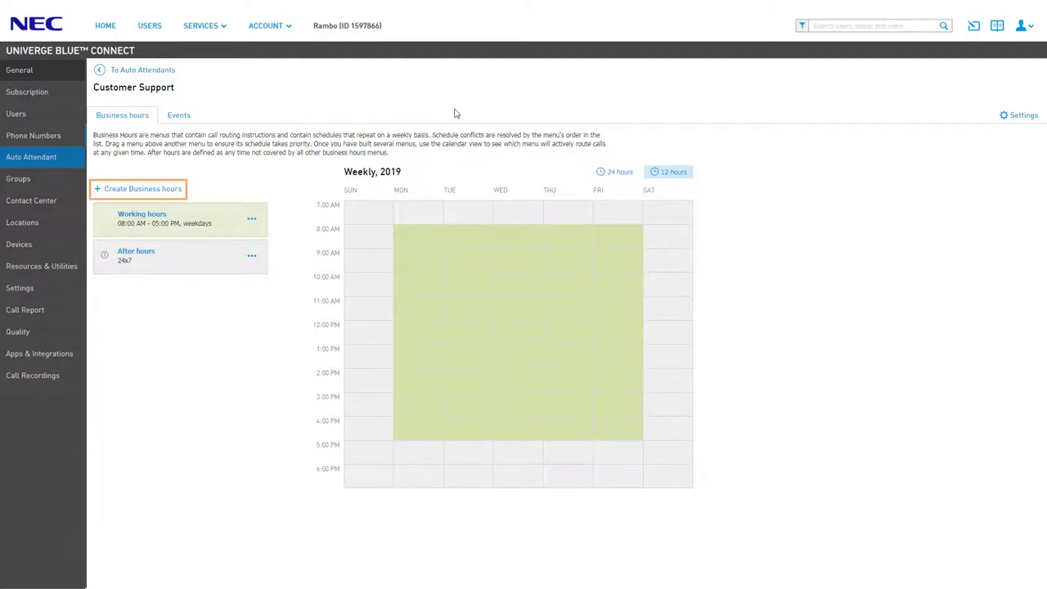
# Step: Create a new Business hours menu named 'Lunch'
pyautogui.click(171, 190)
pyautogui.click(204, 189)
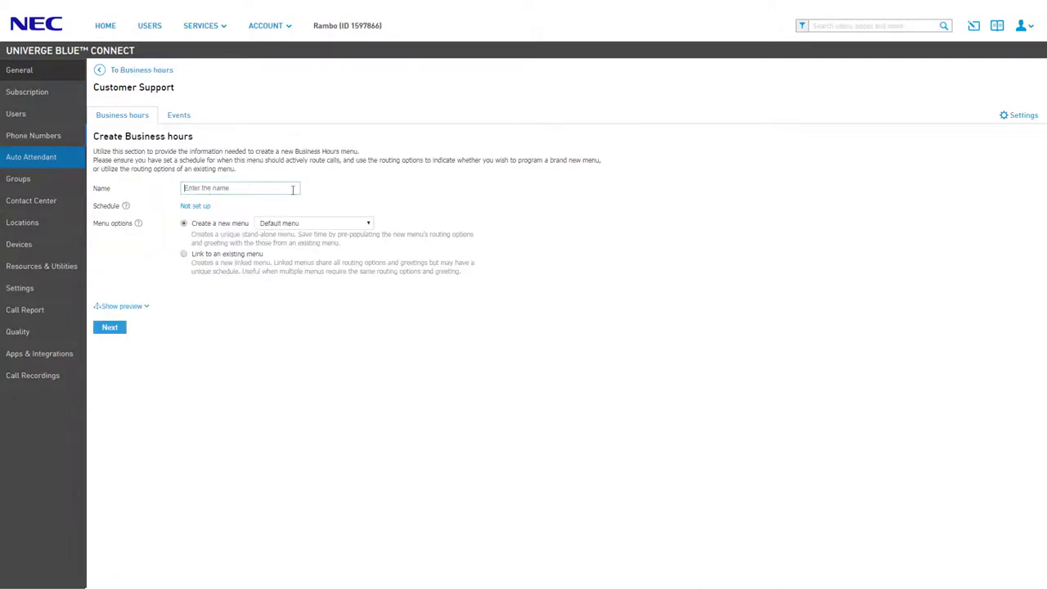
pyautogui.write('Lunch')
# Step: Schedule Lunch for weekdays ending at 01:00 PM
pyautogui.click(201, 205)
pyautogui.click(203, 199)
pyautogui.click(206, 186)
pyautogui.click(190, 234)
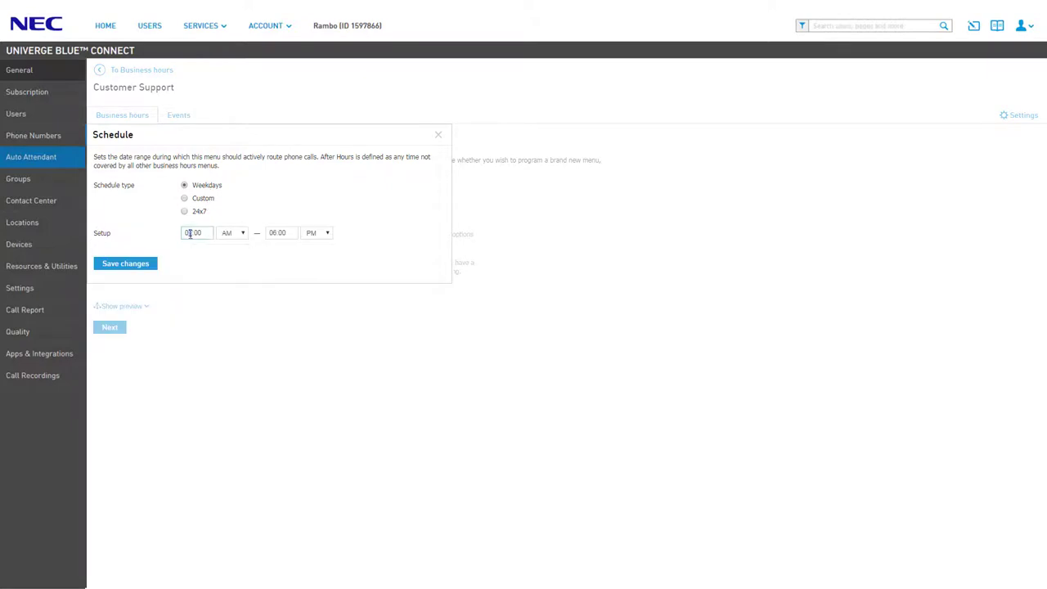
pyautogui.click(277, 233)
pyautogui.write('01:00')
pyautogui.click(143, 266)
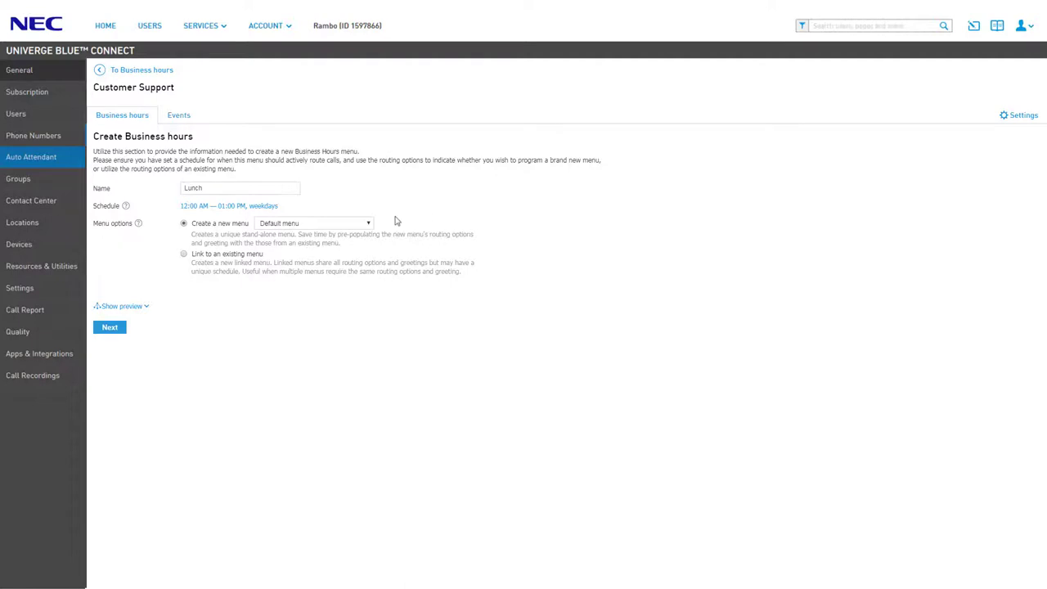
# Step: Prefill Lunch from the Working hours menu and preview its routing
pyautogui.click(369, 225)
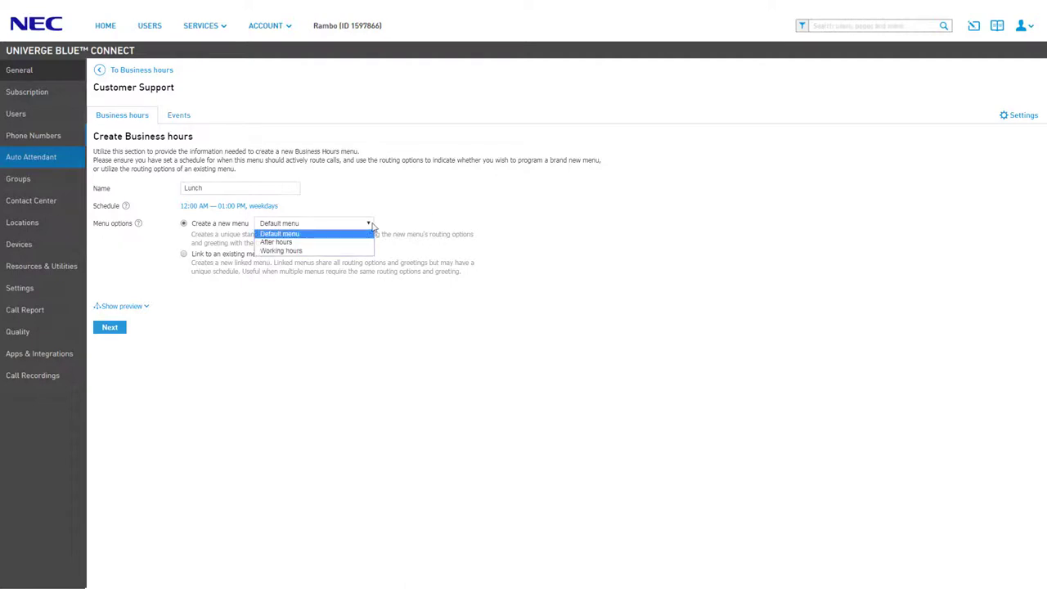
pyautogui.click(357, 251)
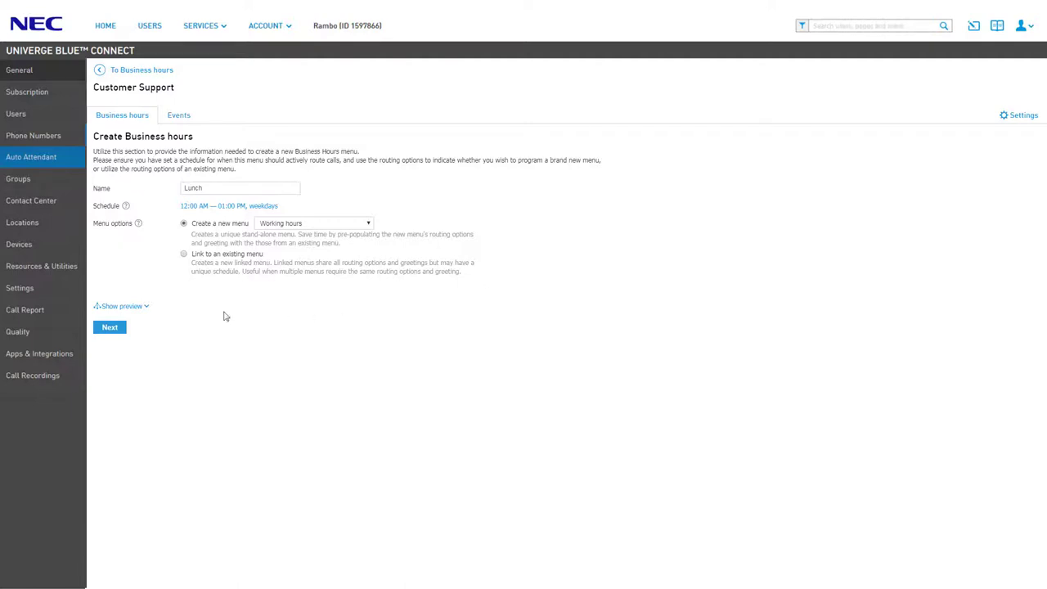
pyautogui.click(138, 307)
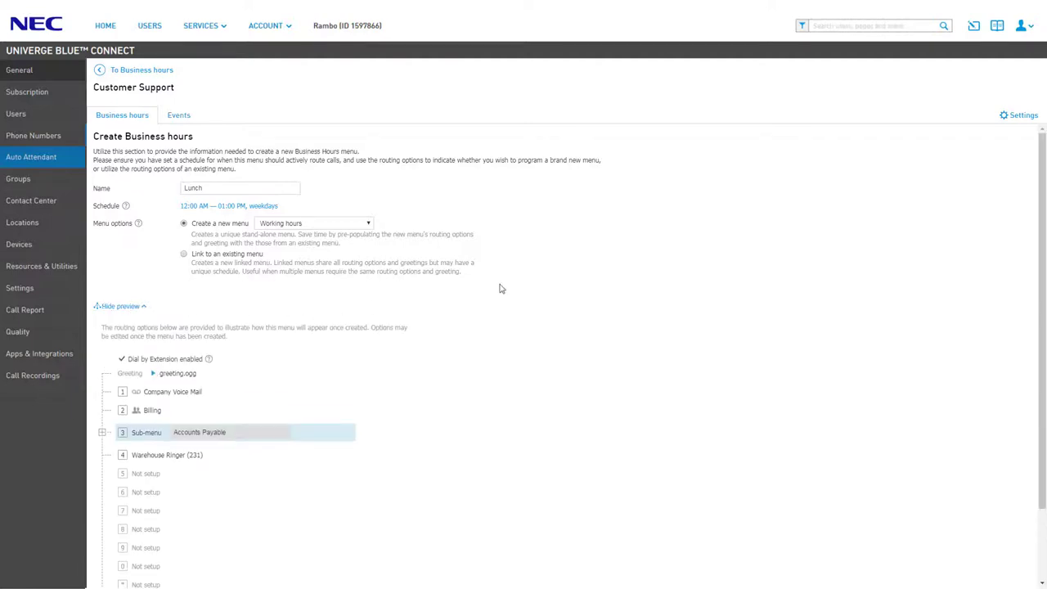
# Step: After trying the After hours and linked Working hours options, create Lunch from the Default menu
pyautogui.scroll(-1, 505, 286)
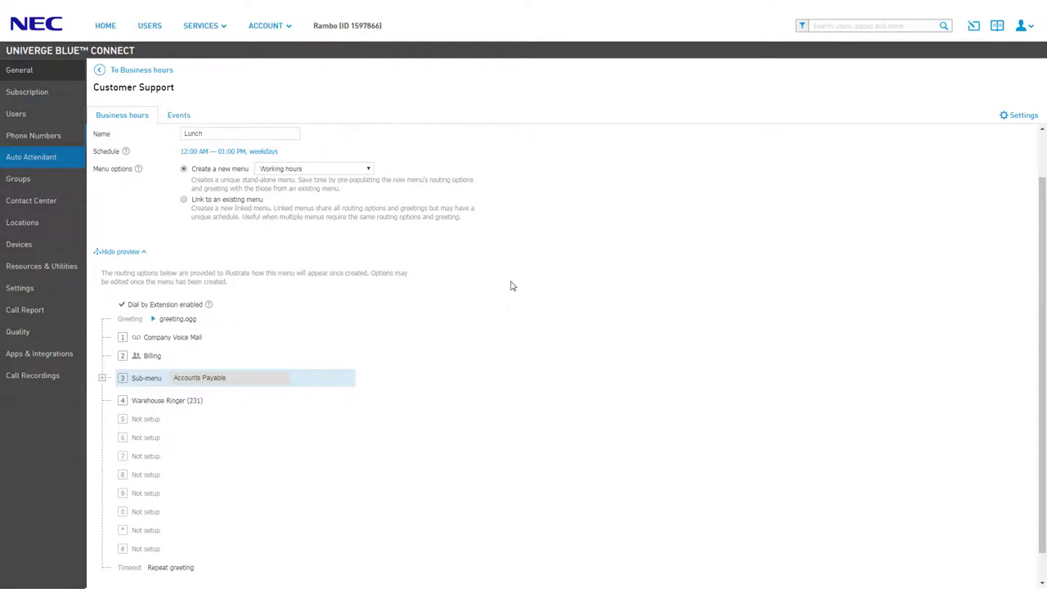
pyautogui.click(370, 169)
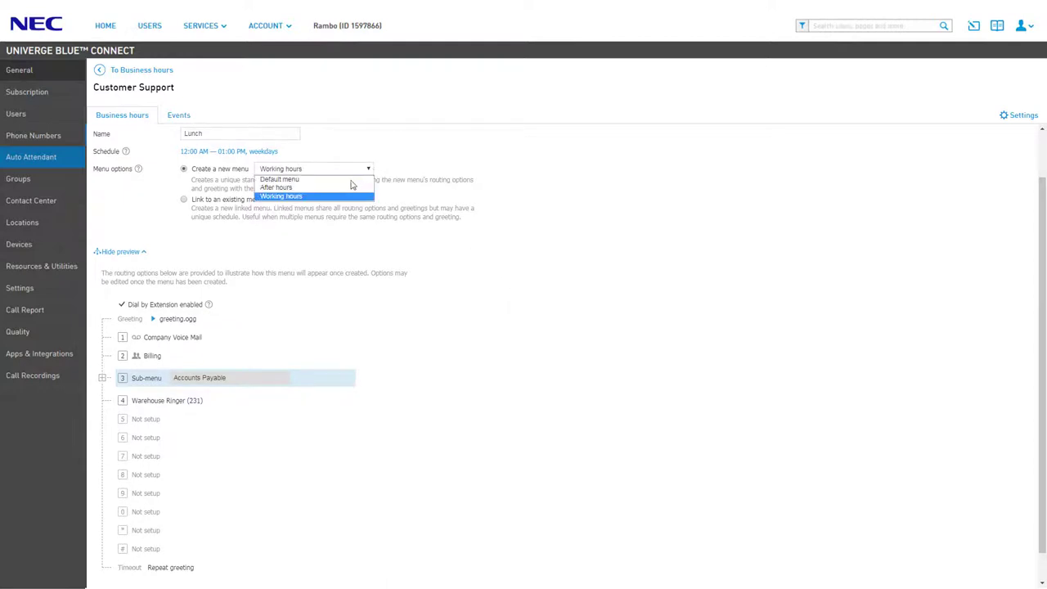
pyautogui.click(347, 185)
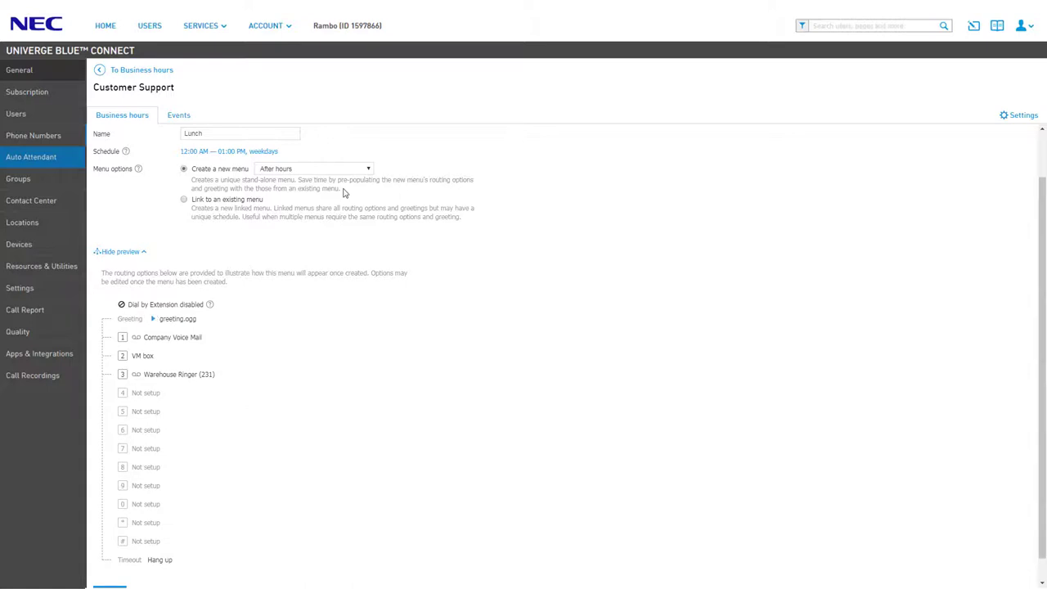
pyautogui.click(246, 201)
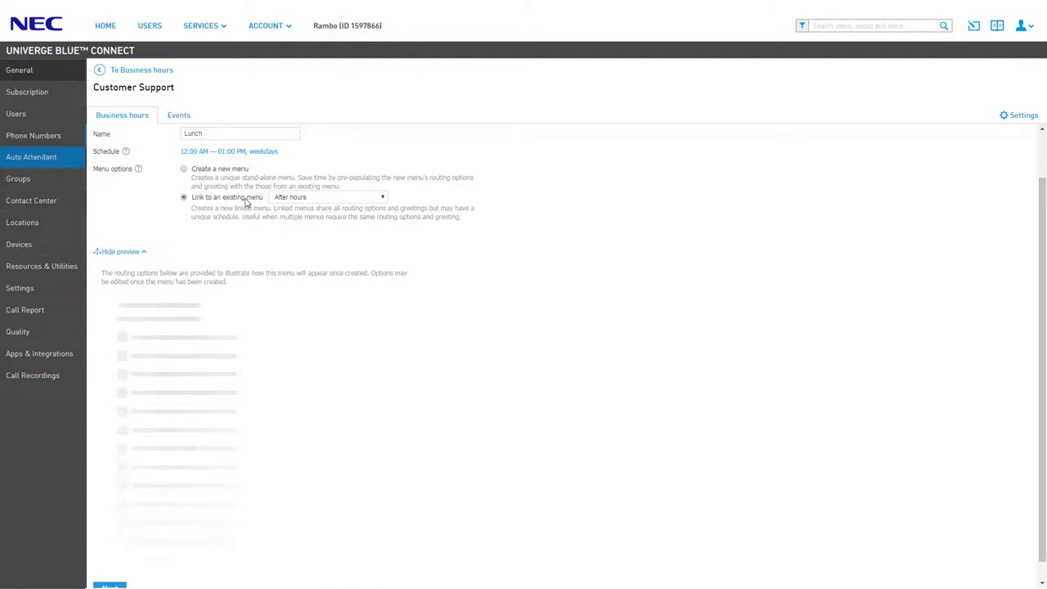
pyautogui.click(383, 203)
pyautogui.click(362, 217)
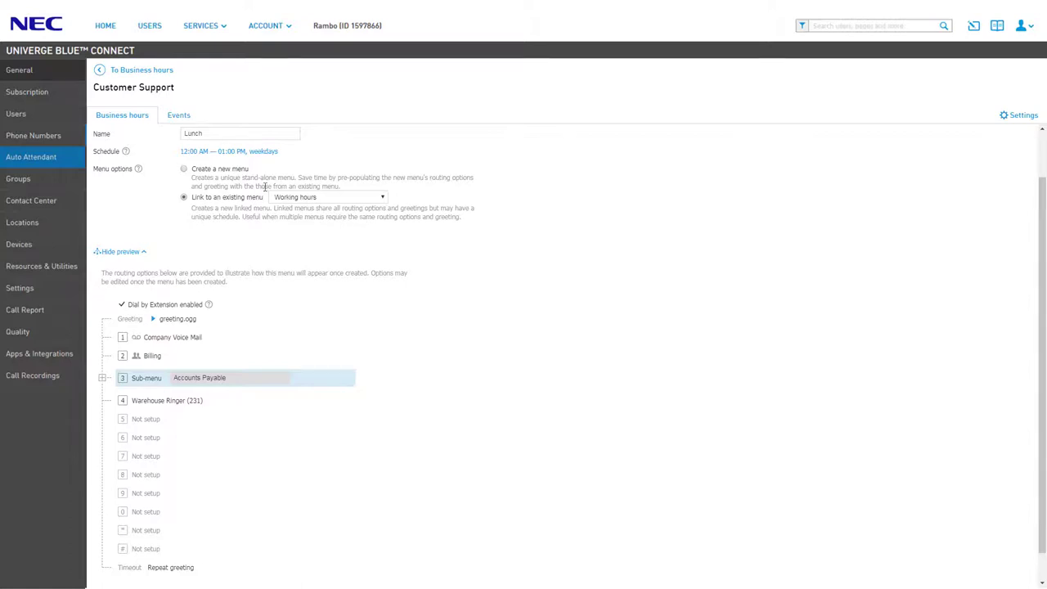
pyautogui.click(242, 171)
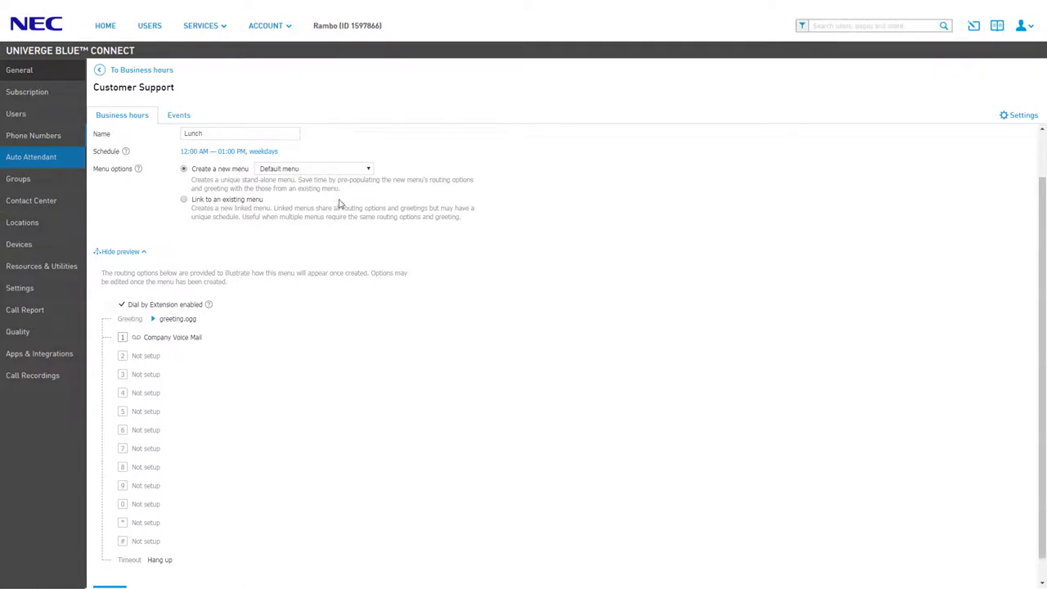
pyautogui.scroll(-1, 318, 237)
pyautogui.click(113, 571)
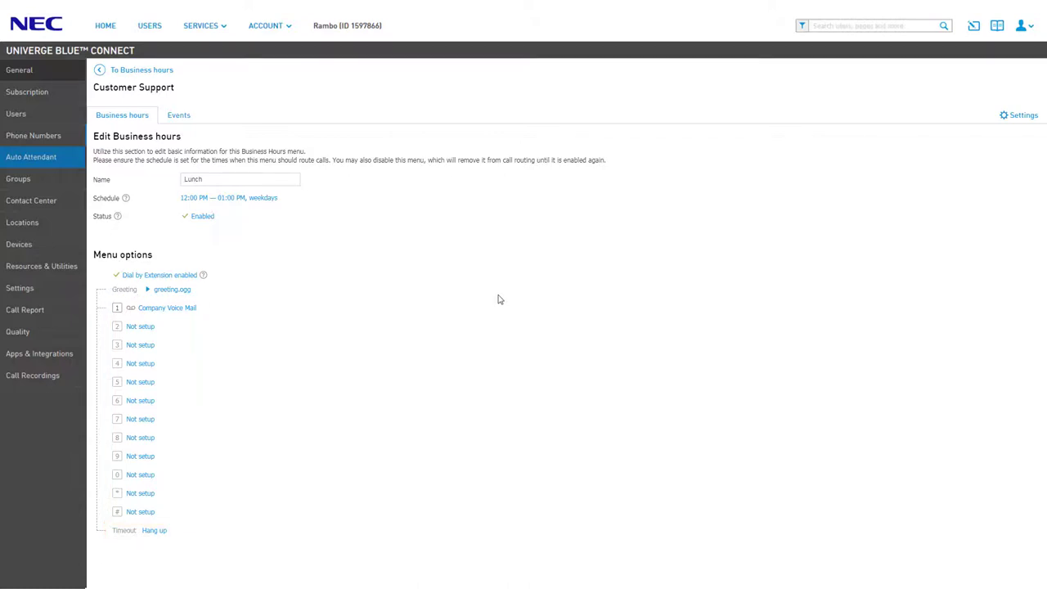
# Step: Go back to the Customer Support Business hours list
pyautogui.click(158, 71)
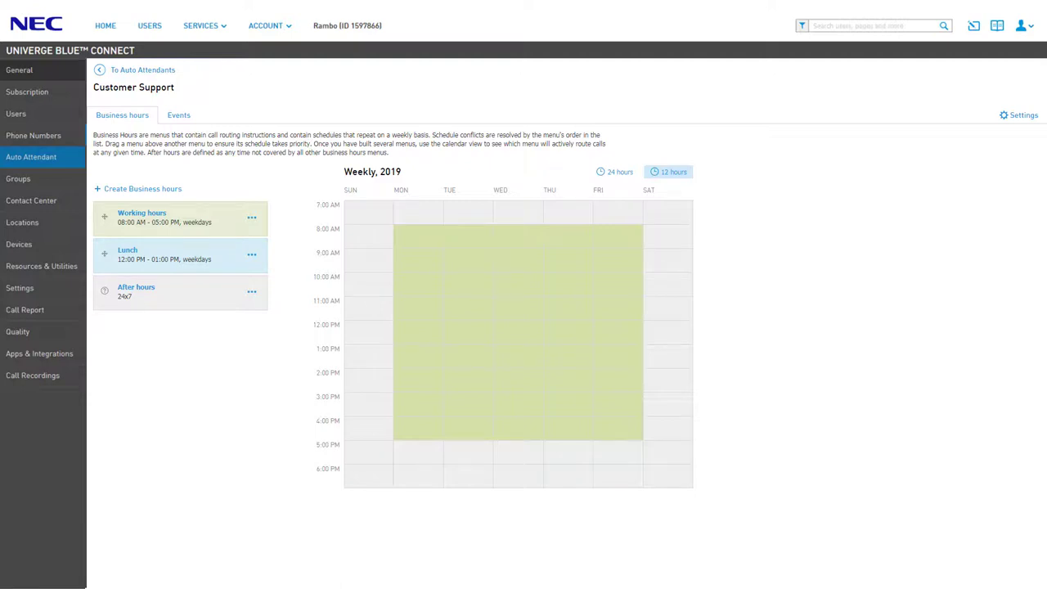
# Step: Drag Lunch above Working hours in the Business hours list
pyautogui.moveTo(211, 259); pyautogui.dragTo(213, 226)
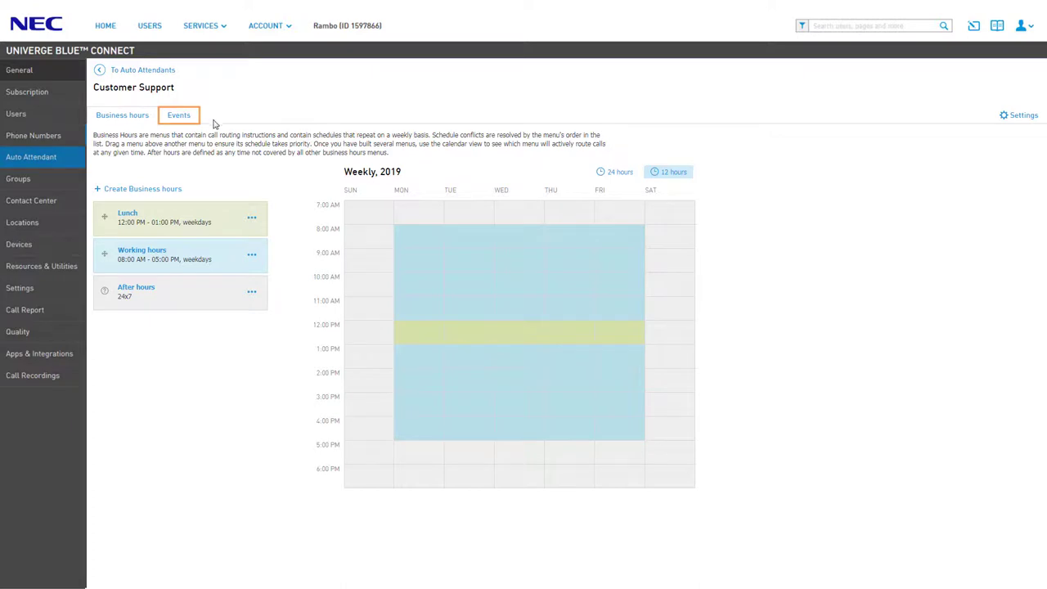
# Step: Open the Events tab and inspect the Independence Day event's options
pyautogui.click(193, 119)
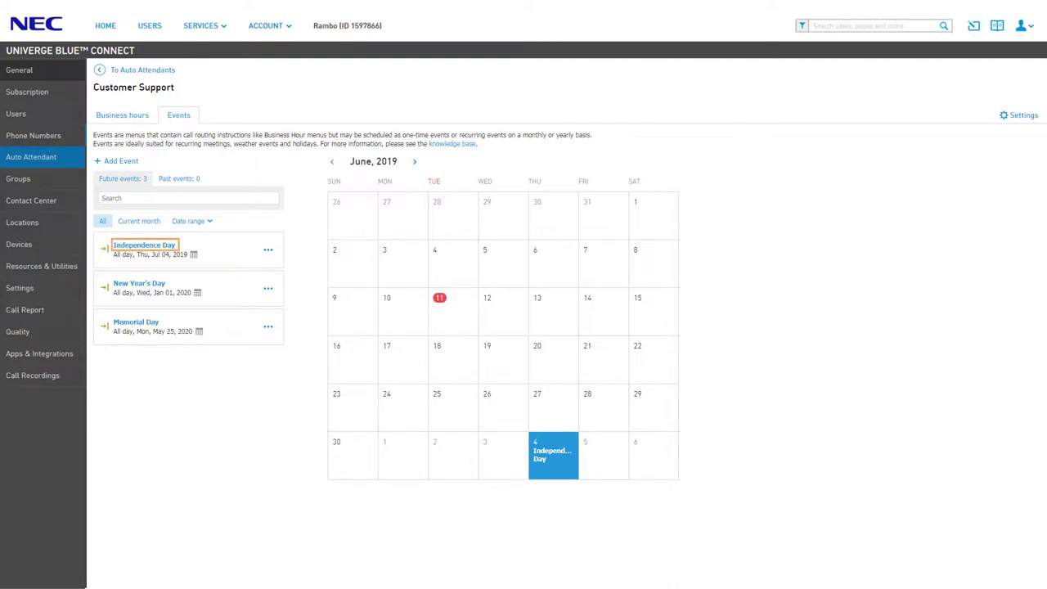
pyautogui.click(268, 249)
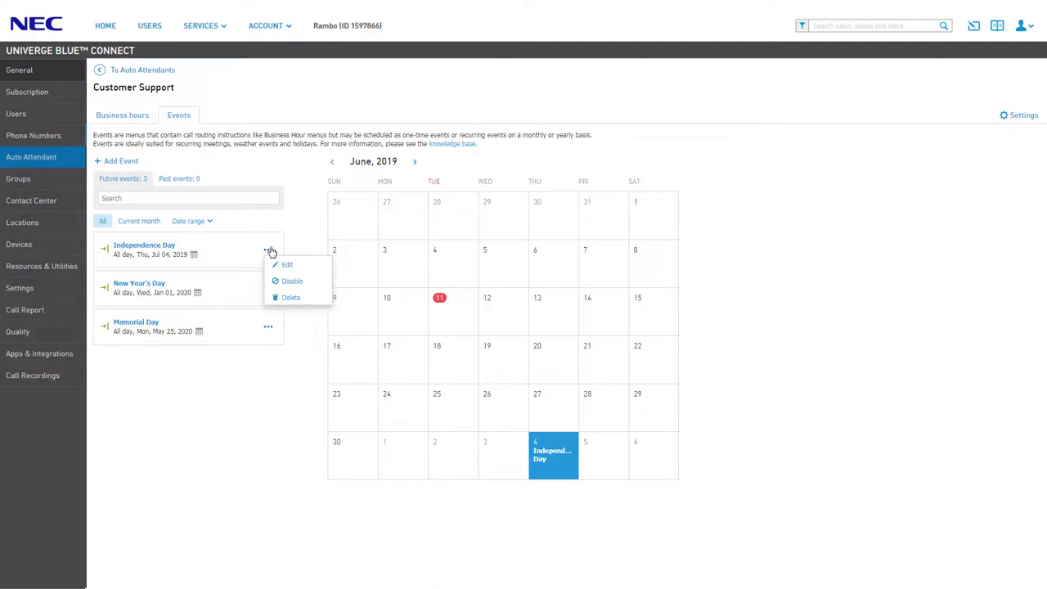
pyautogui.click(295, 239)
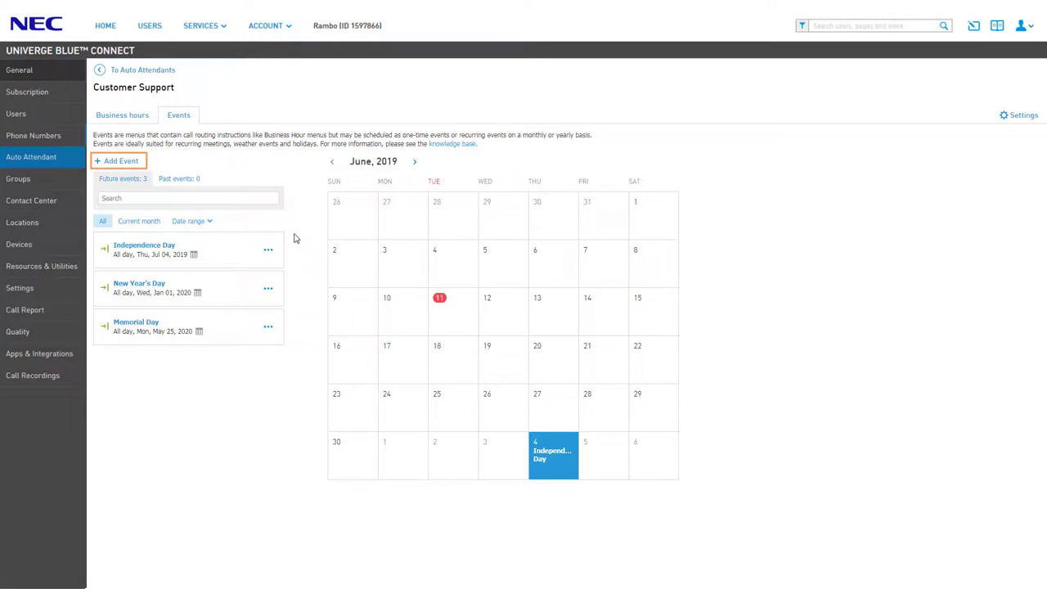
# Step: Start Add Event and browse US national holiday options, leaving New Year's Day unchanged
pyautogui.click(128, 162)
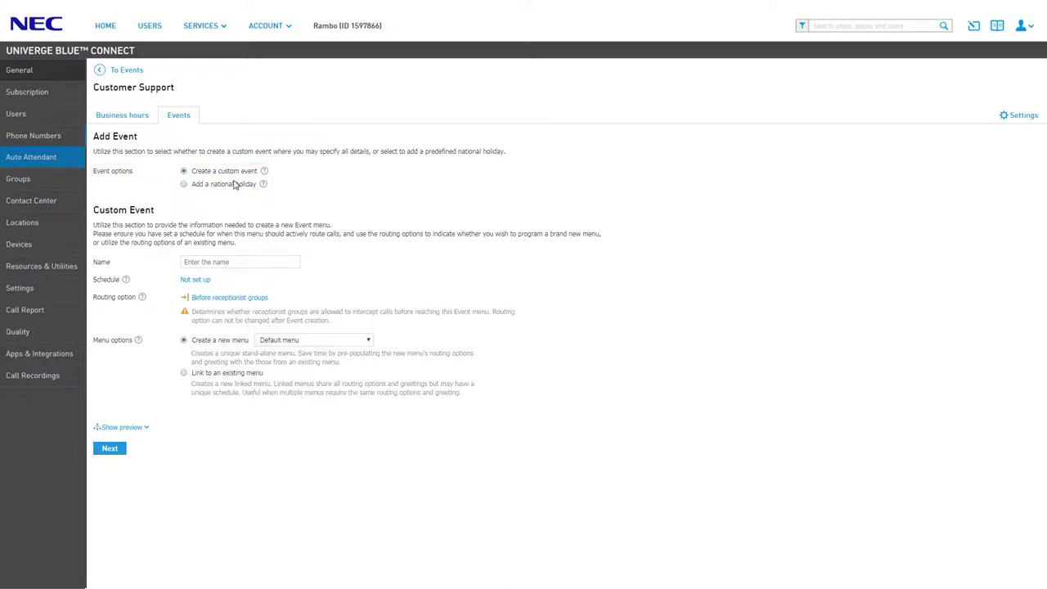
pyautogui.click(185, 186)
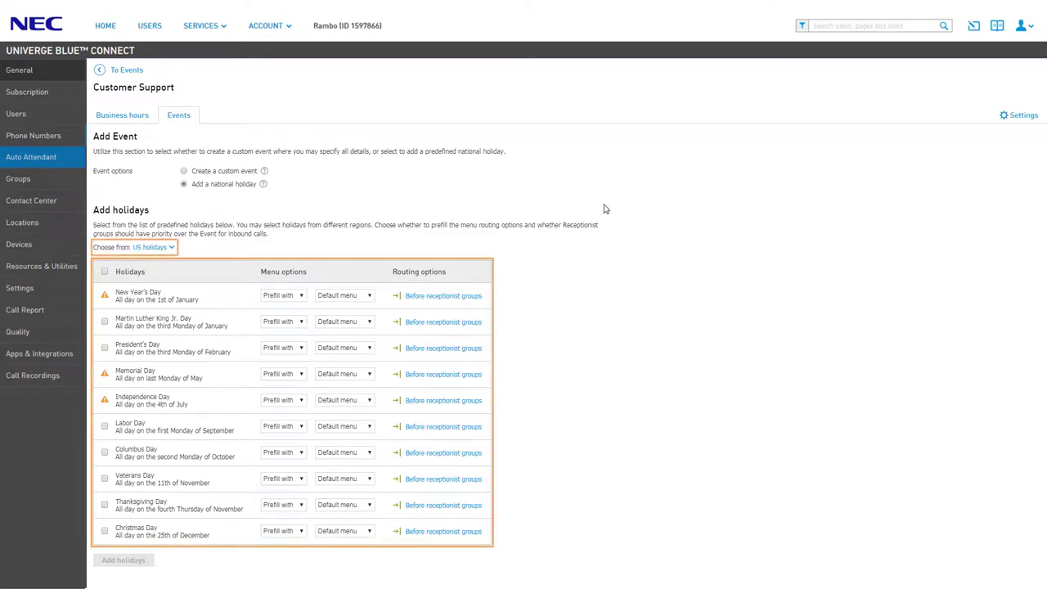
pyautogui.click(172, 249)
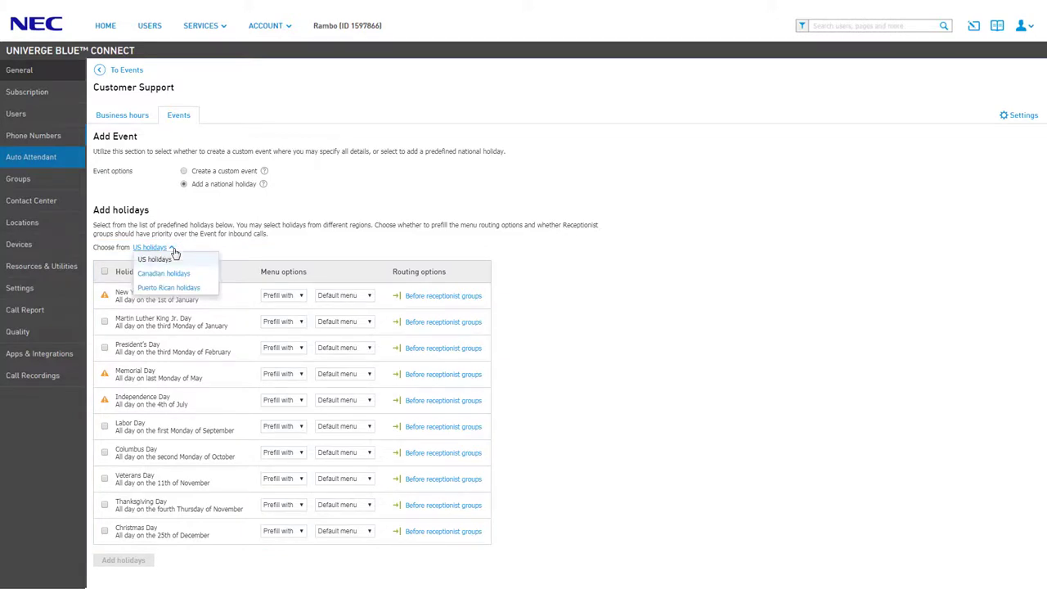
pyautogui.click(175, 254)
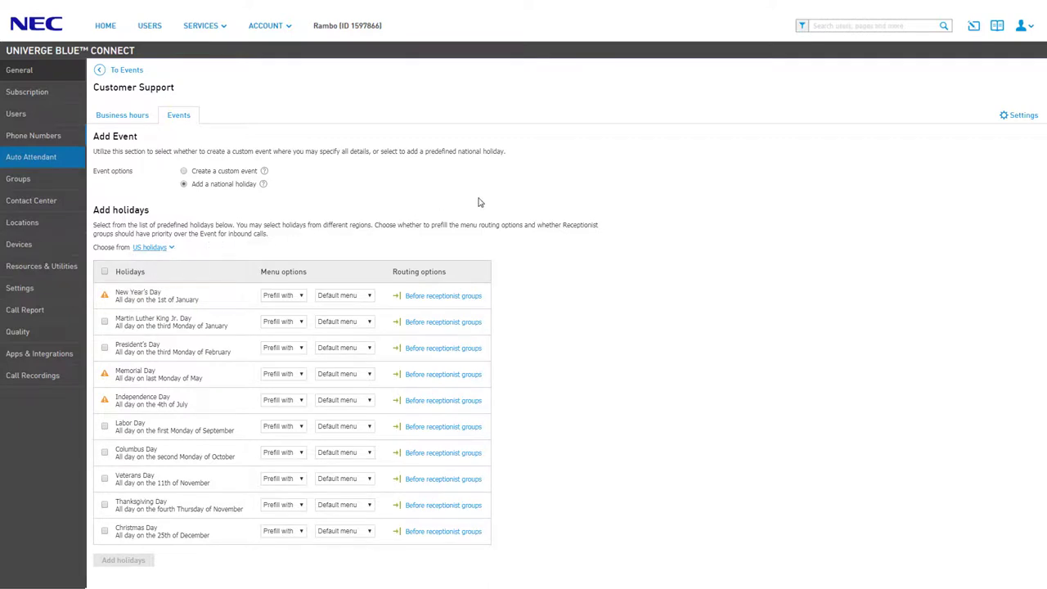
pyautogui.click(373, 297)
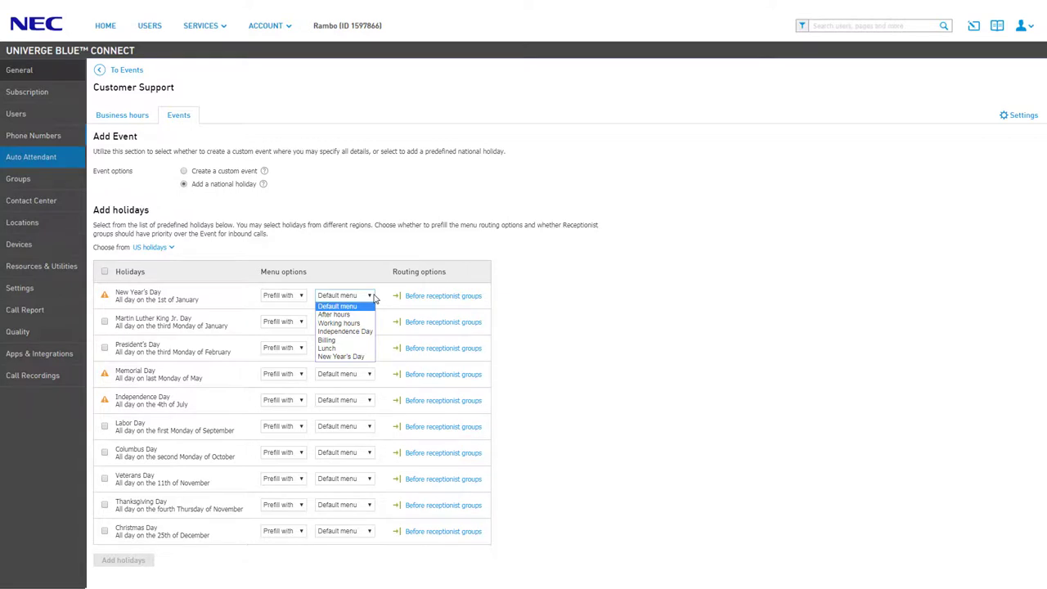
pyautogui.click(374, 297)
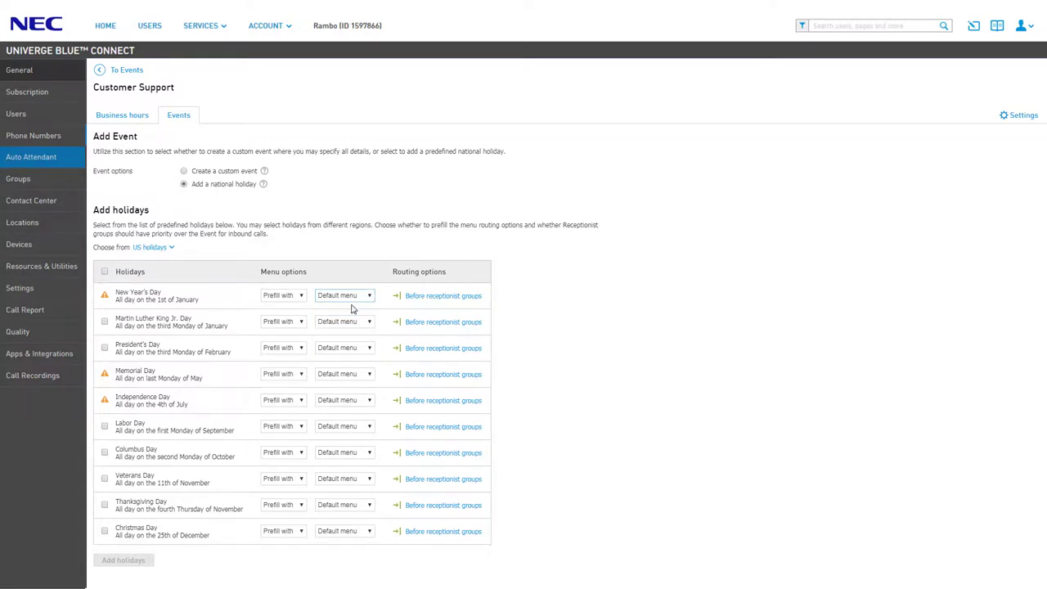
# Step: Explore linking MLK Day to After hours, then switch to Create a custom event
pyautogui.click(299, 324)
pyautogui.click(299, 340)
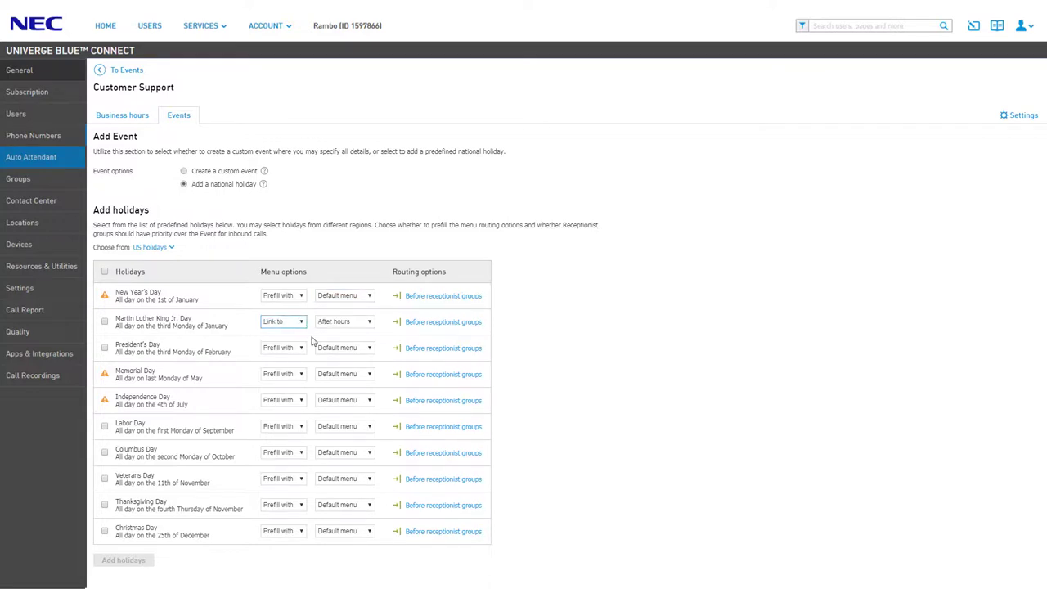
pyautogui.click(366, 323)
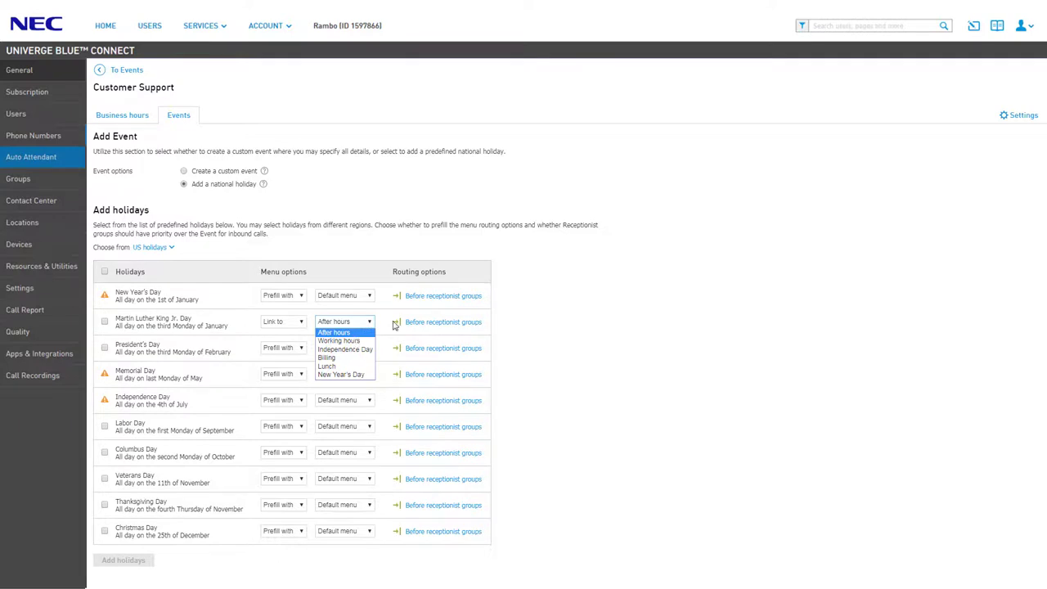
pyautogui.click(545, 250)
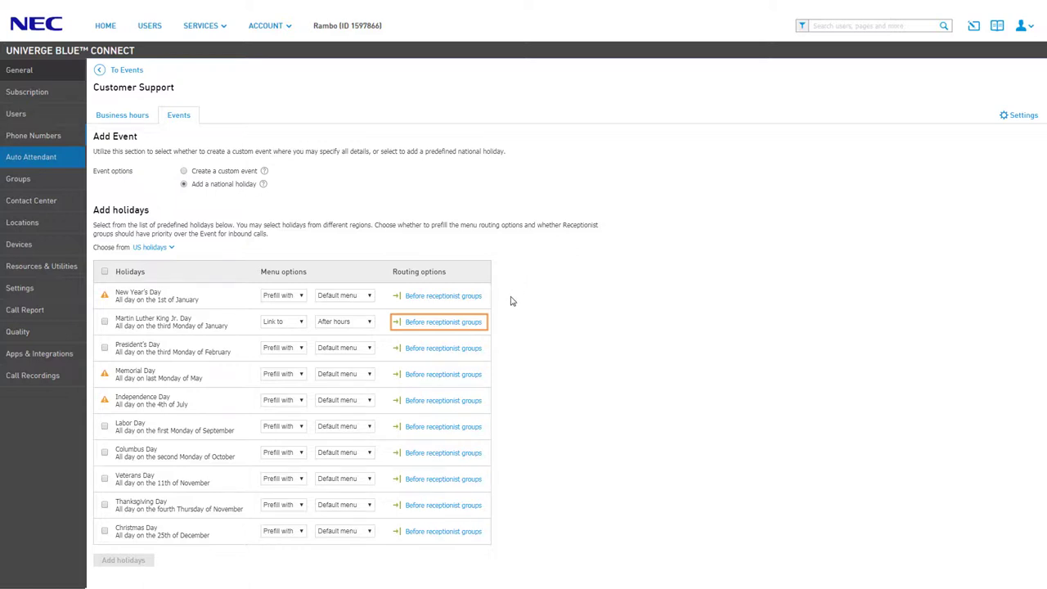
pyautogui.click(473, 325)
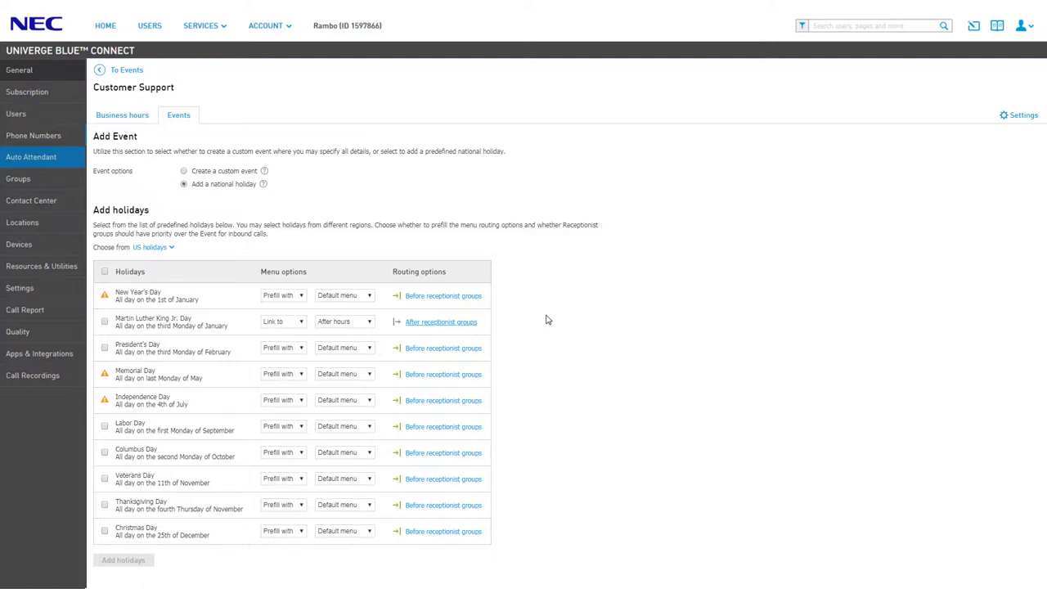
pyautogui.click(184, 171)
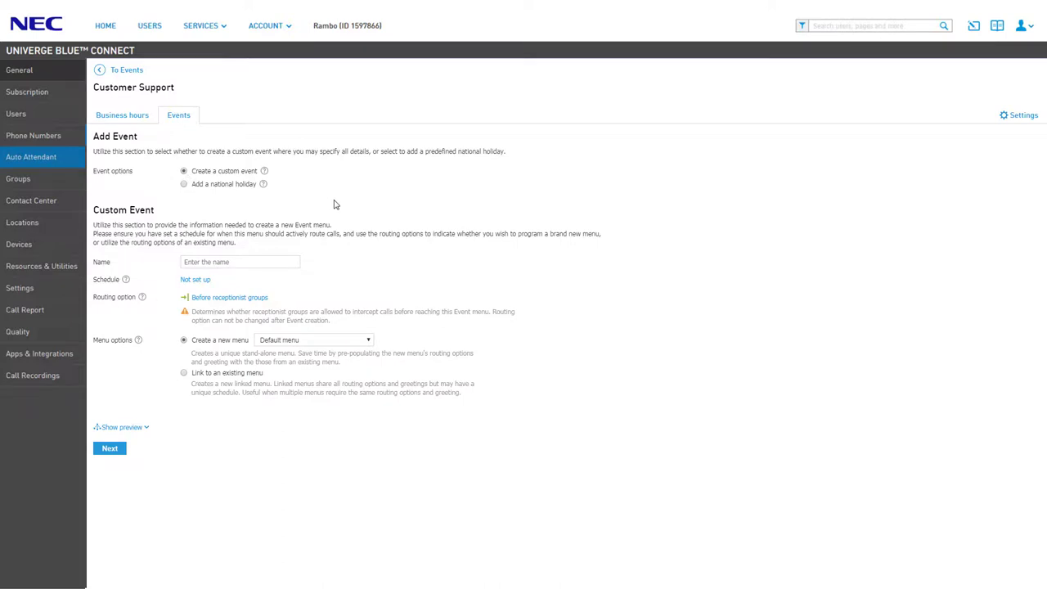
# Step: Enter 'Renovation Day' as the event name and open its schedule settings
pyautogui.click(288, 261)
pyautogui.write('Renova')
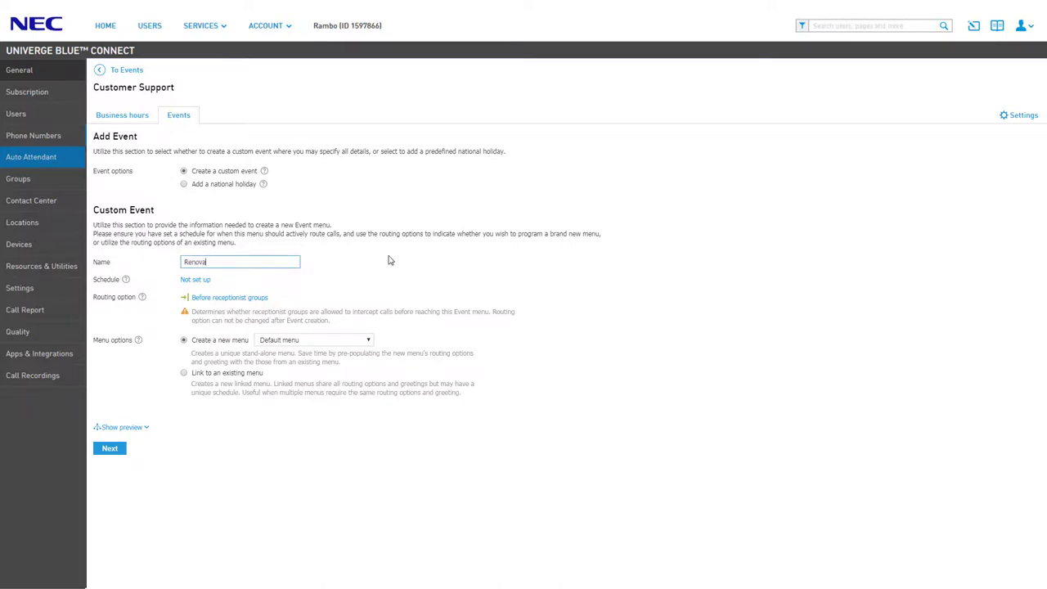
pyautogui.write('tion Day')
pyautogui.click(202, 281)
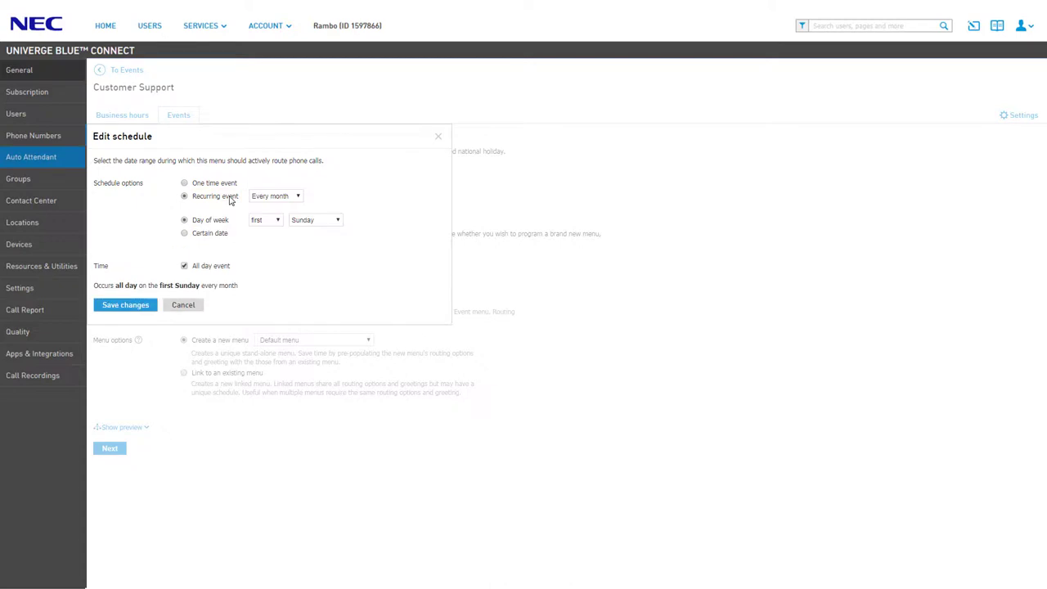
# Step: Review monthly recurrence choices: first Sunday, then the 11th of each month
pyautogui.click(298, 197)
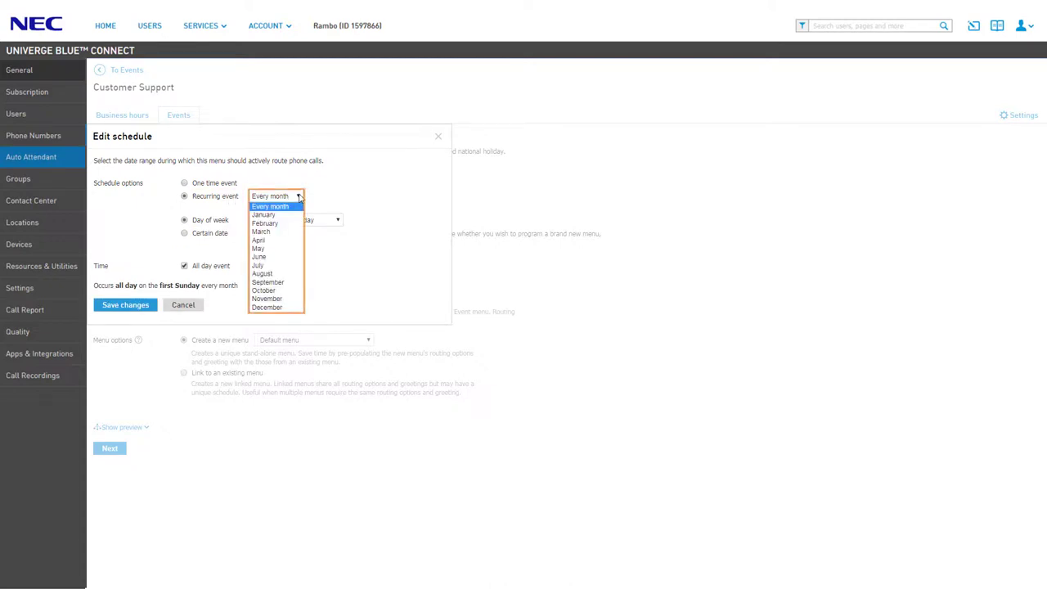
pyautogui.click(299, 198)
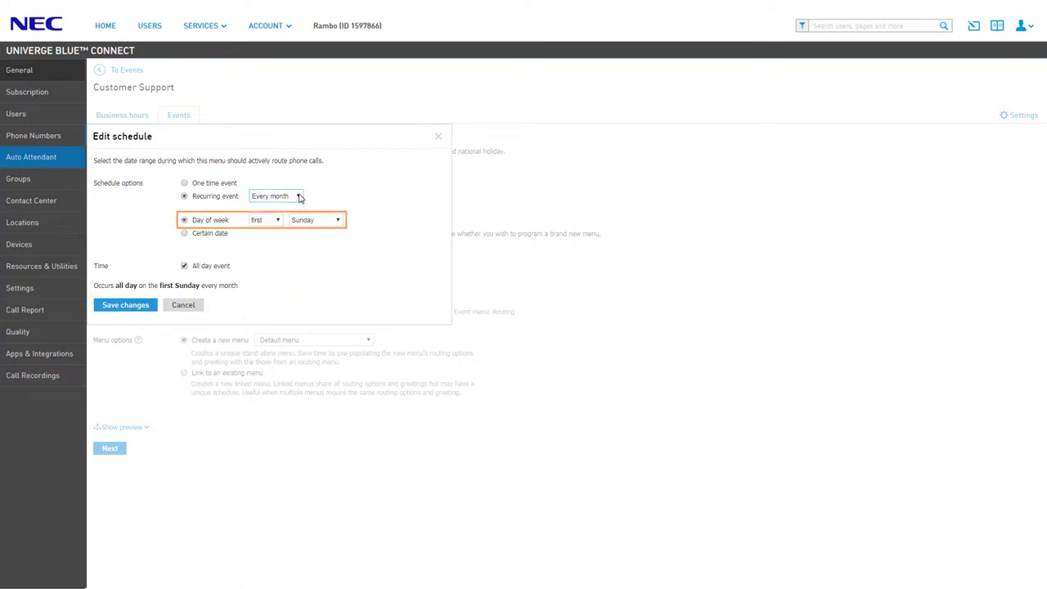
pyautogui.click(278, 220)
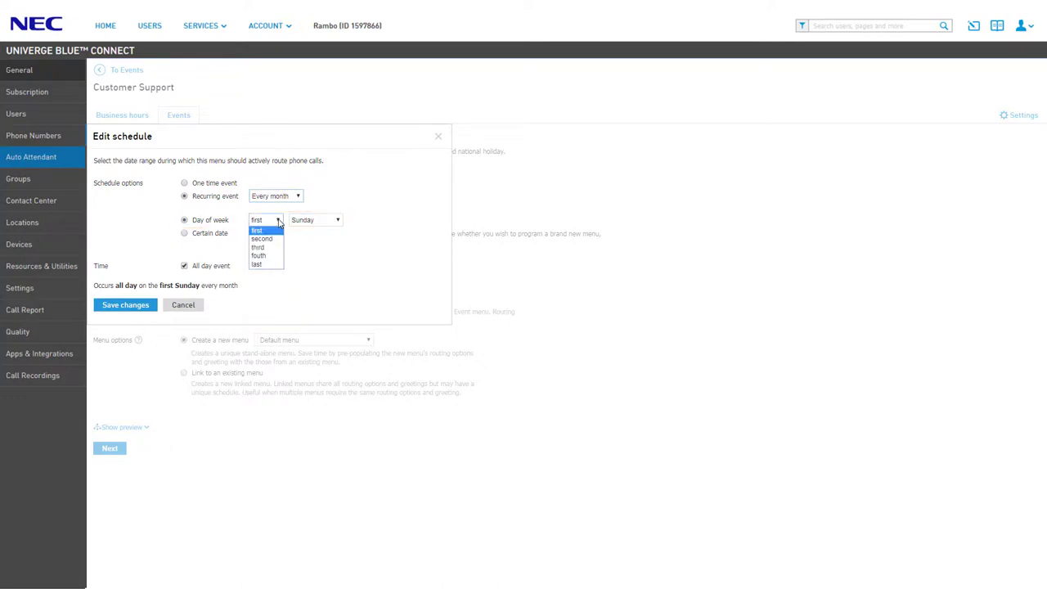
pyautogui.click(278, 223)
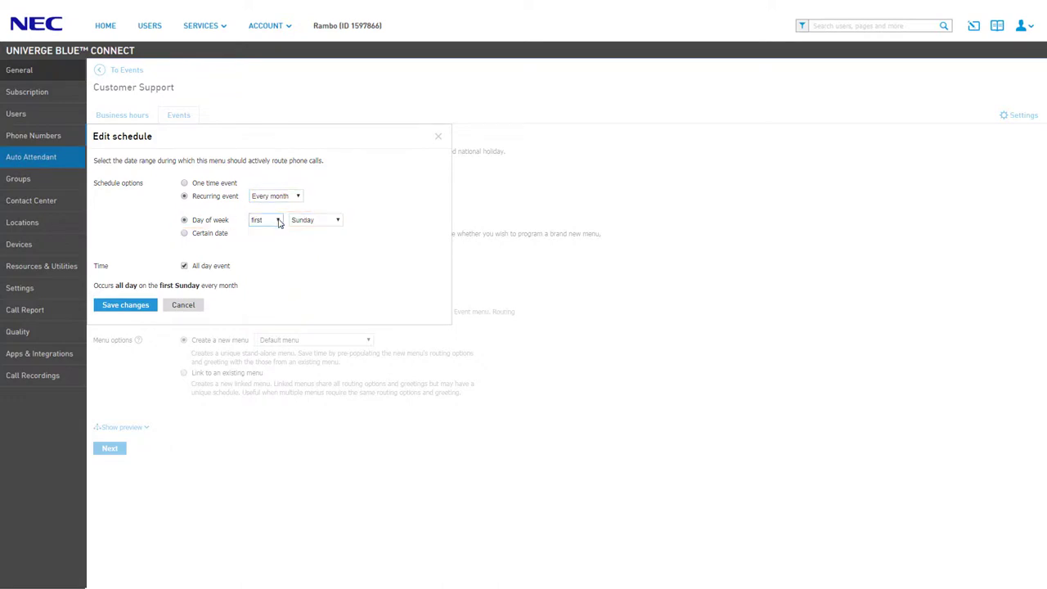
pyautogui.click(339, 221)
pyautogui.click(340, 220)
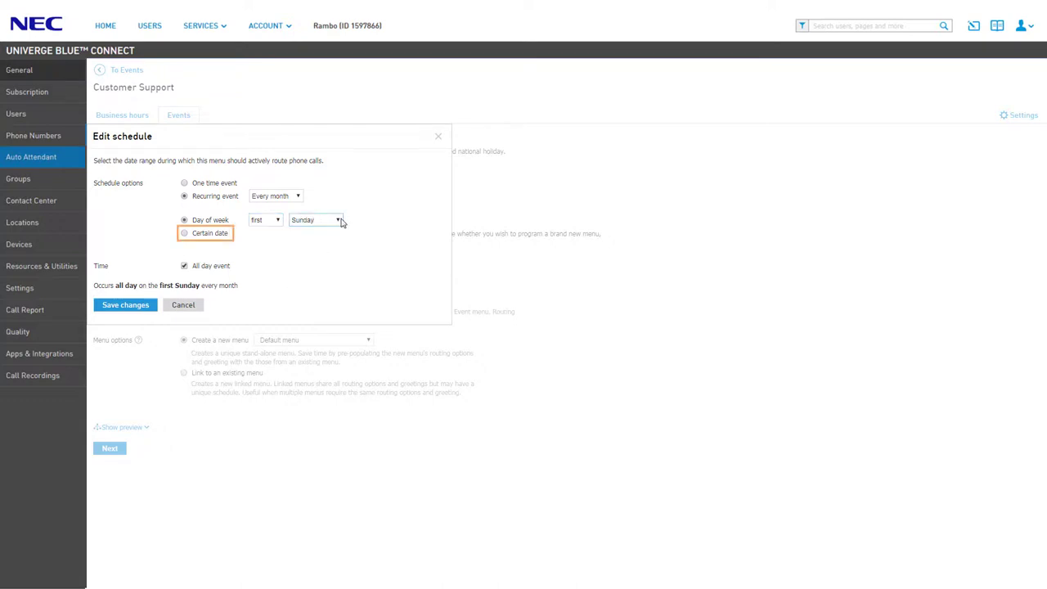
pyautogui.click(215, 237)
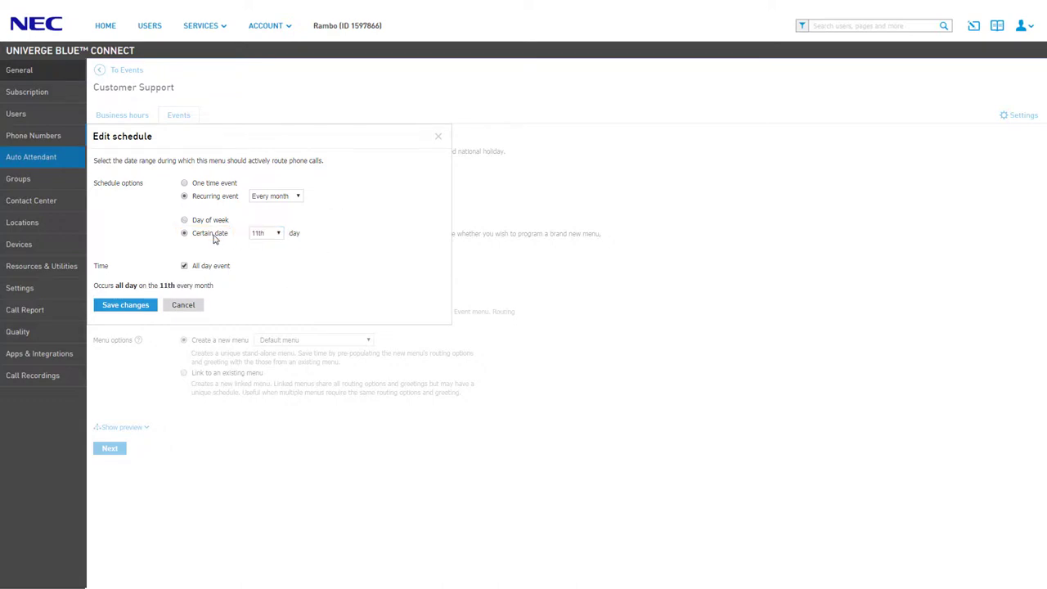
pyautogui.click(275, 233)
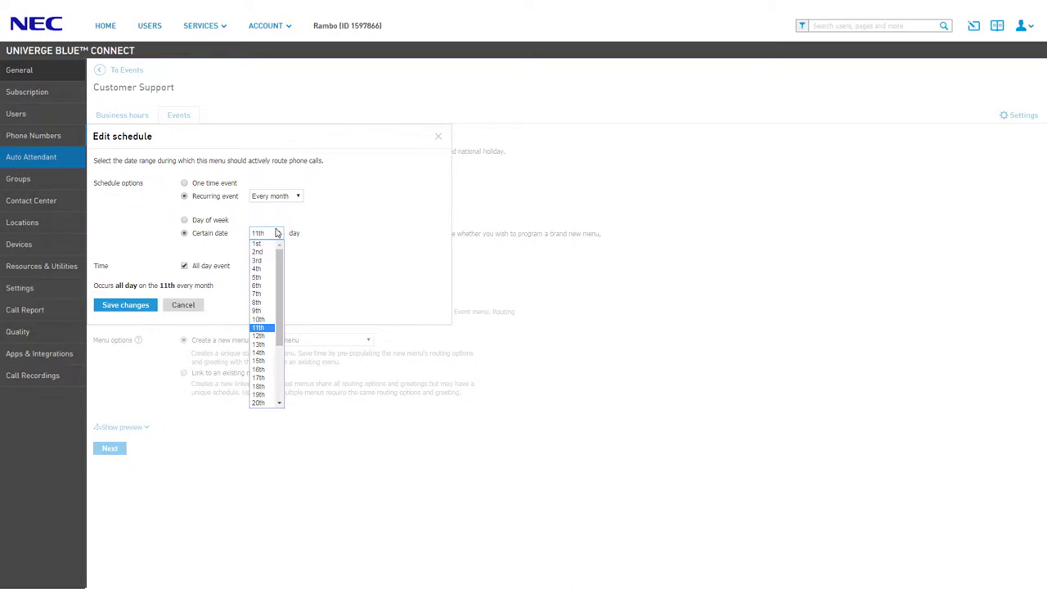
pyautogui.click(275, 233)
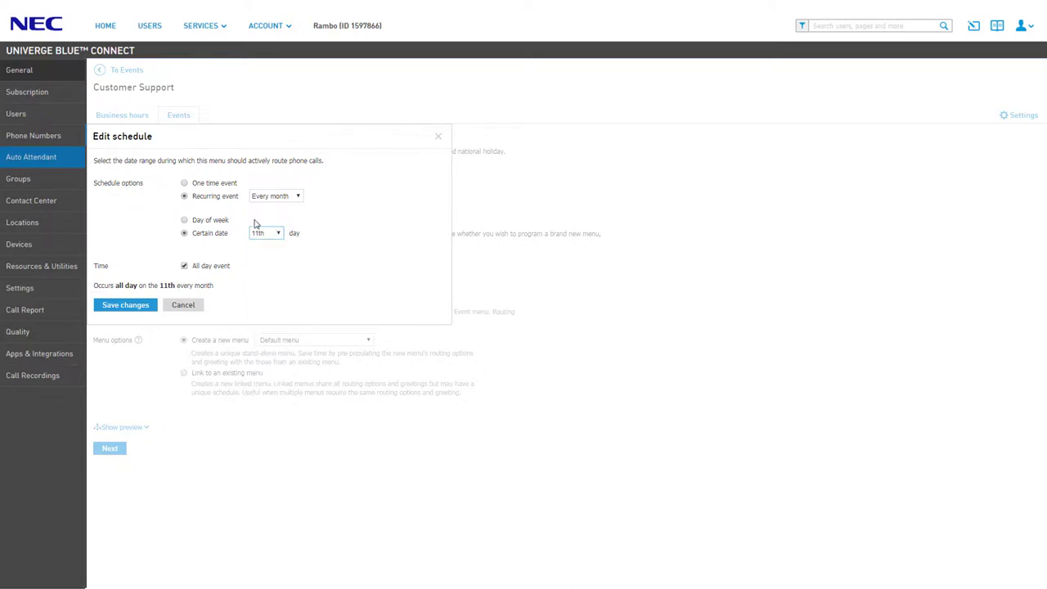
# Step: Make it a one-time all-day event on 11/06/2019 and save the schedule
pyautogui.click(222, 186)
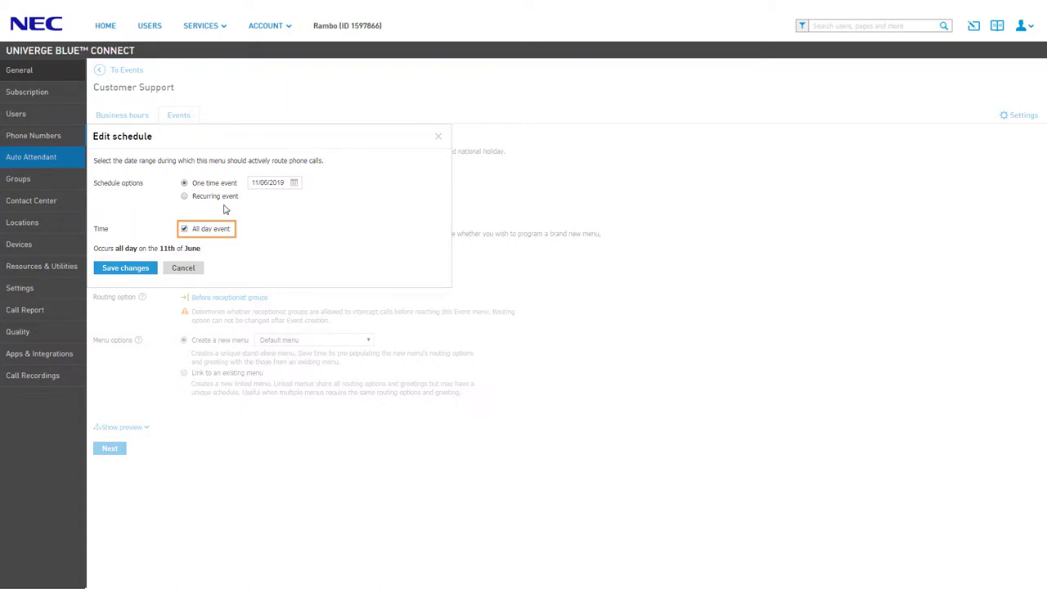
pyautogui.click(185, 229)
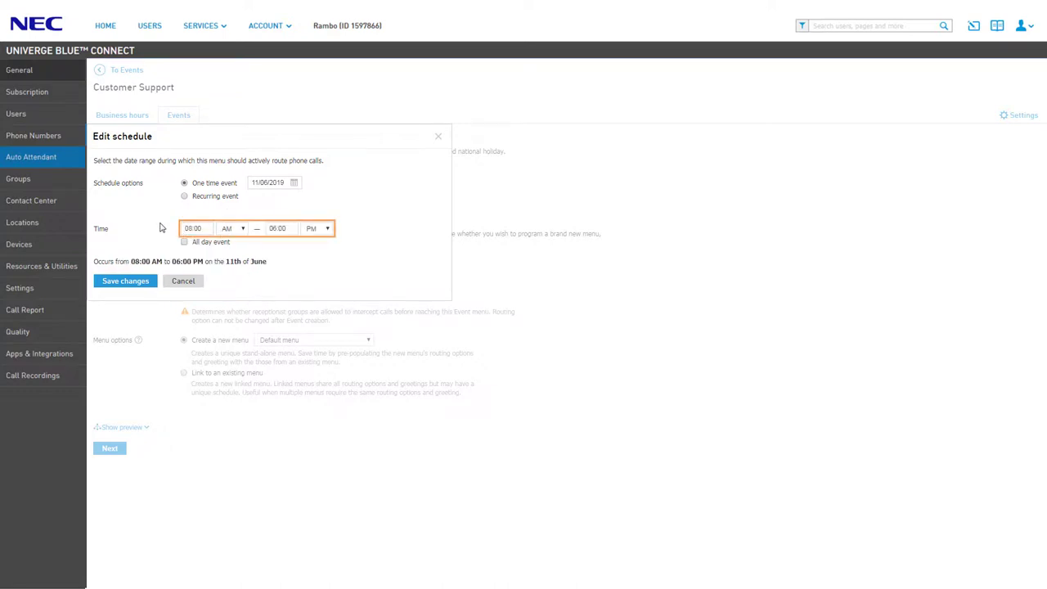
pyautogui.click(184, 242)
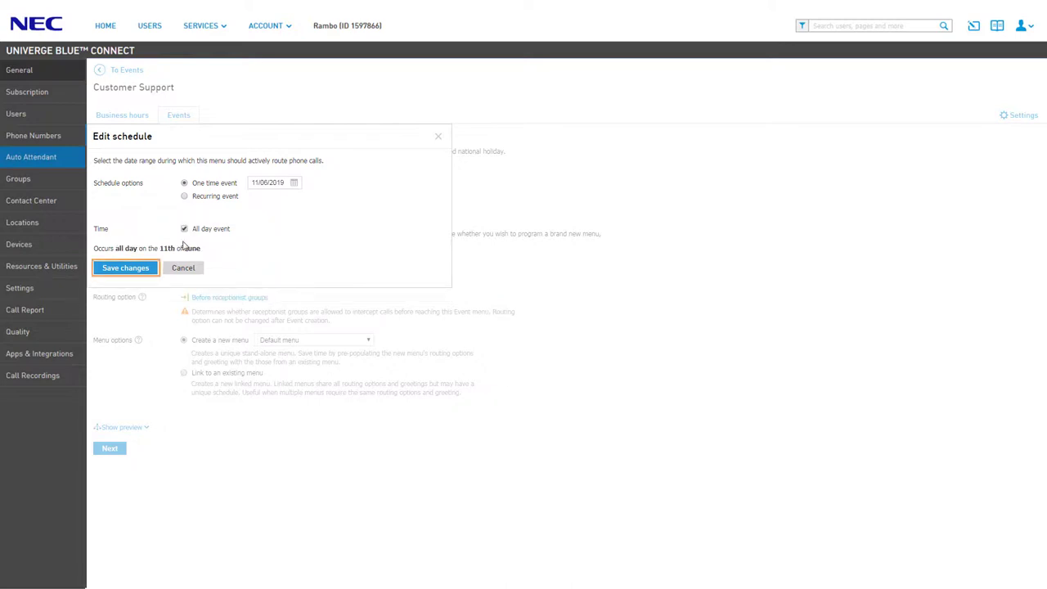
pyautogui.click(143, 270)
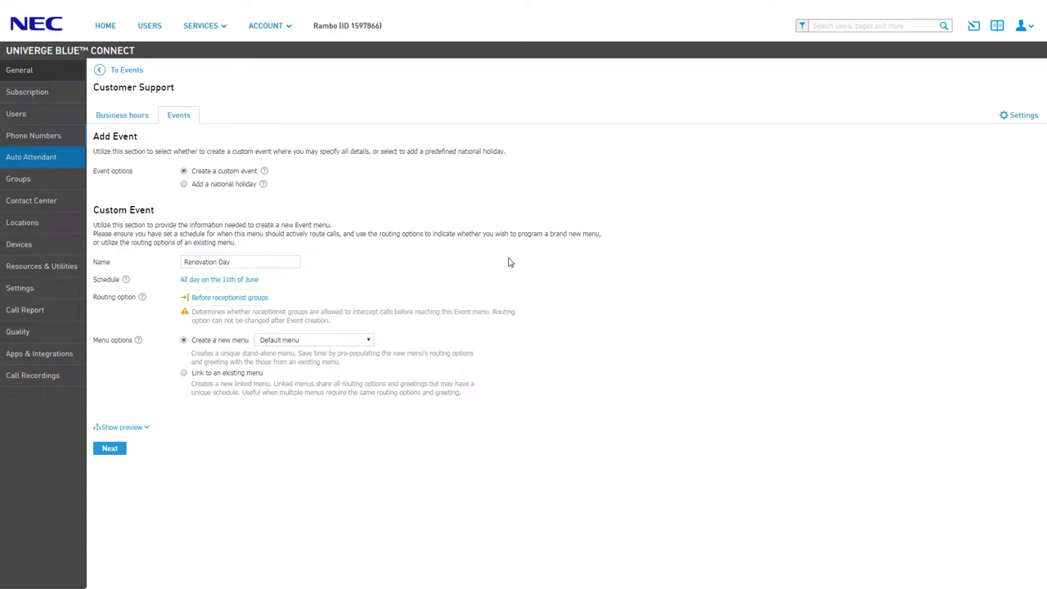
# Step: Prefill the new menu from After hours and preview key 1 Company Voice Mail, timeout Hang up
pyautogui.click(367, 340)
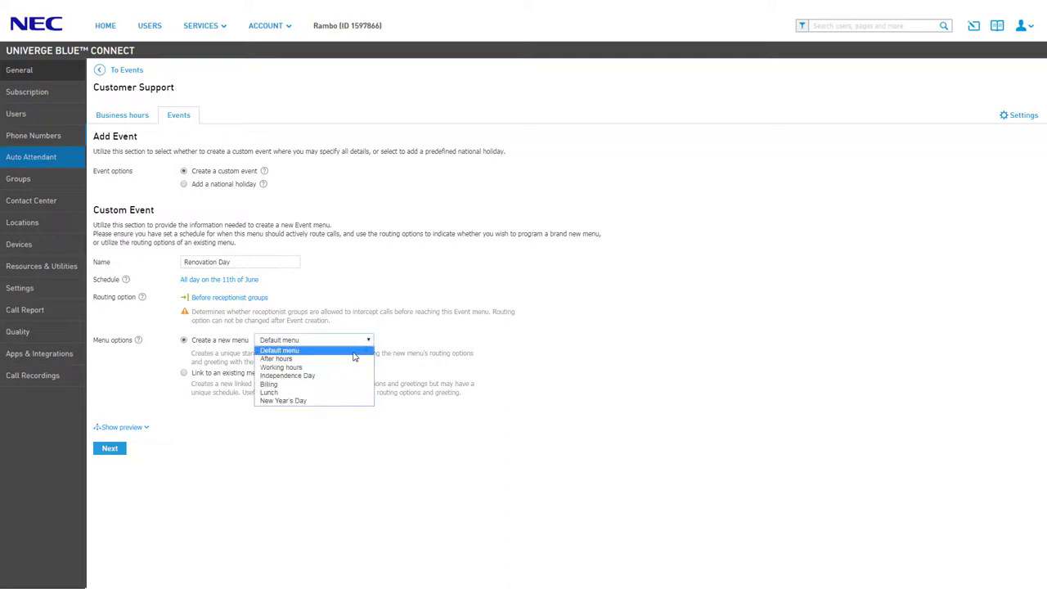
pyautogui.click(350, 358)
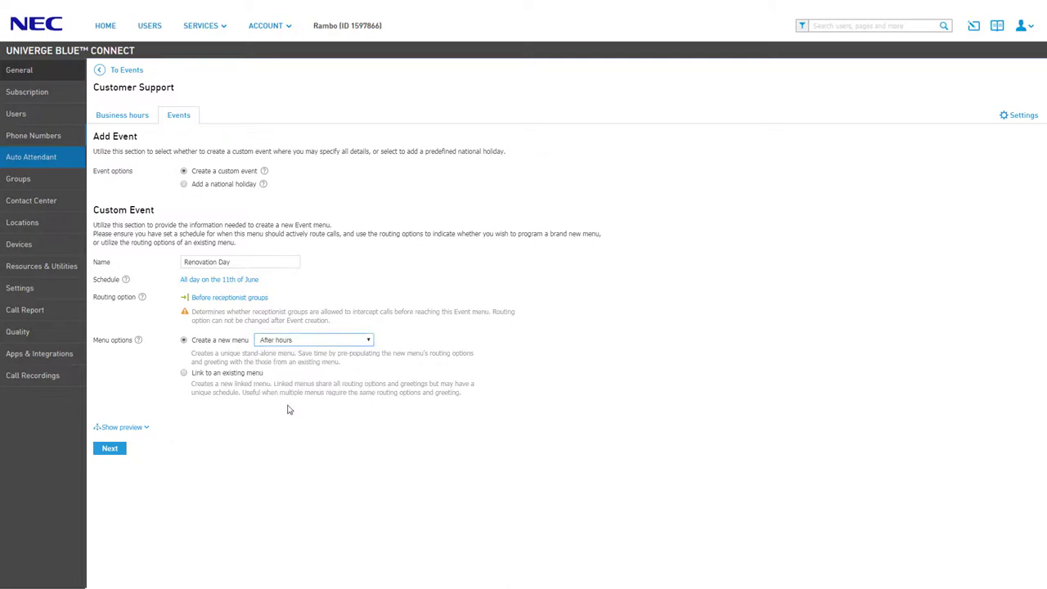
pyautogui.click(147, 430)
pyautogui.scroll(-3, 614, 414)
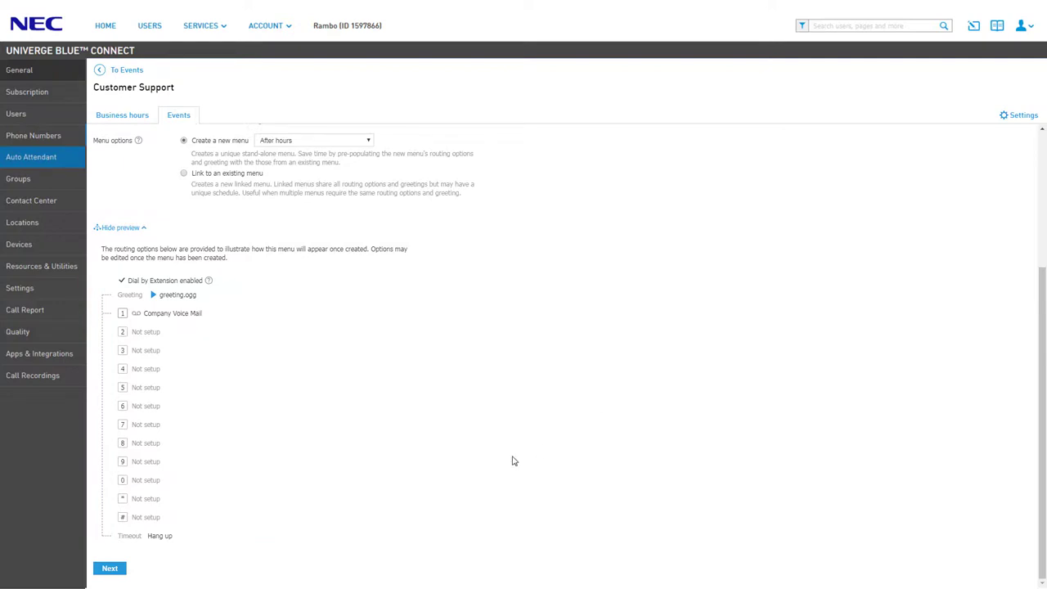
# Step: Finish the Renovation Day event, review the four listed events, and return to the auto attendants
pyautogui.click(109, 568)
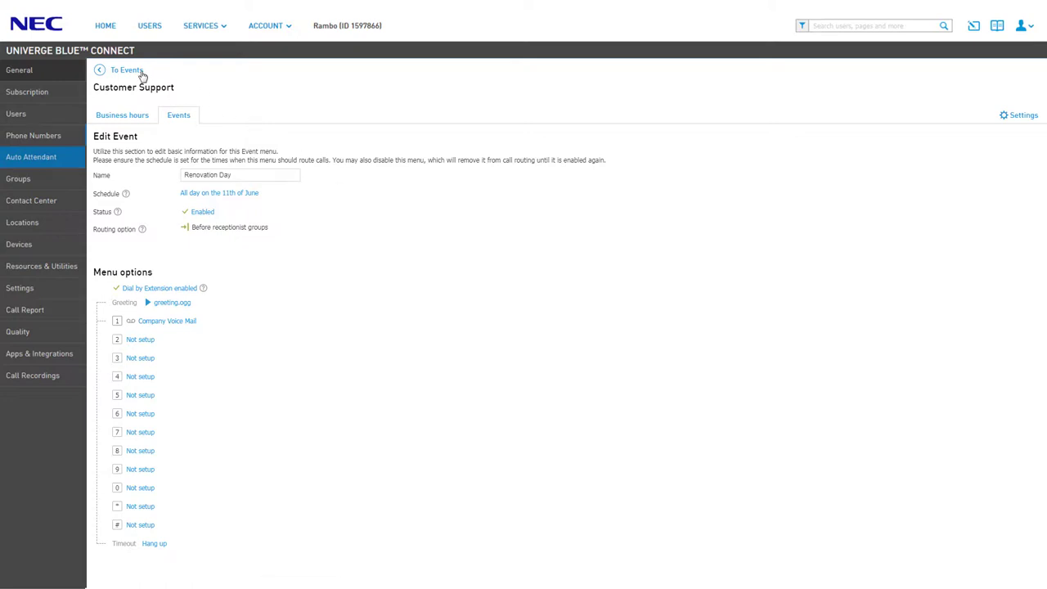
pyautogui.click(142, 72)
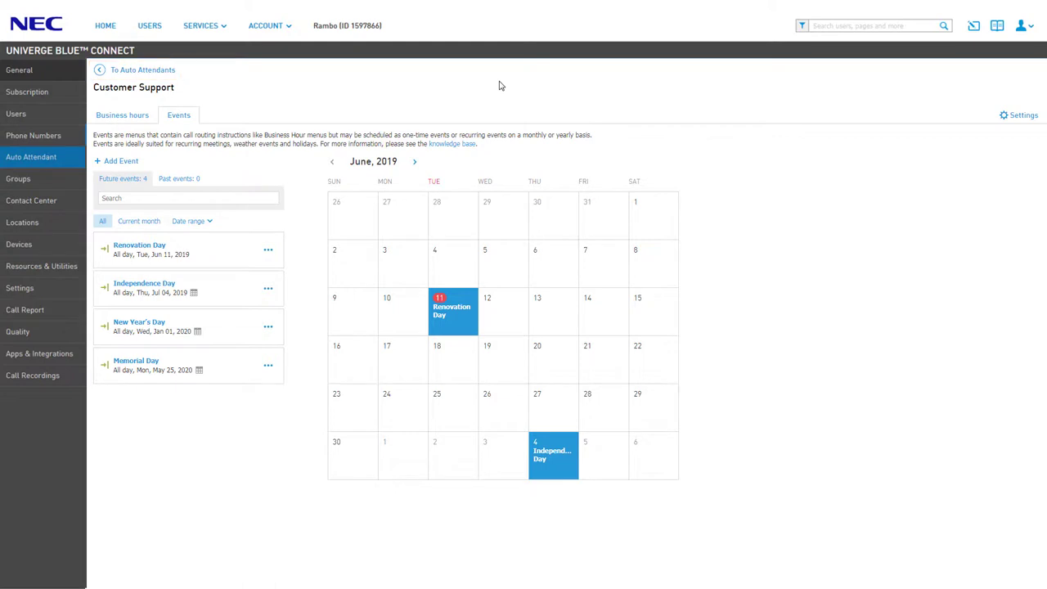
pyautogui.click(171, 72)
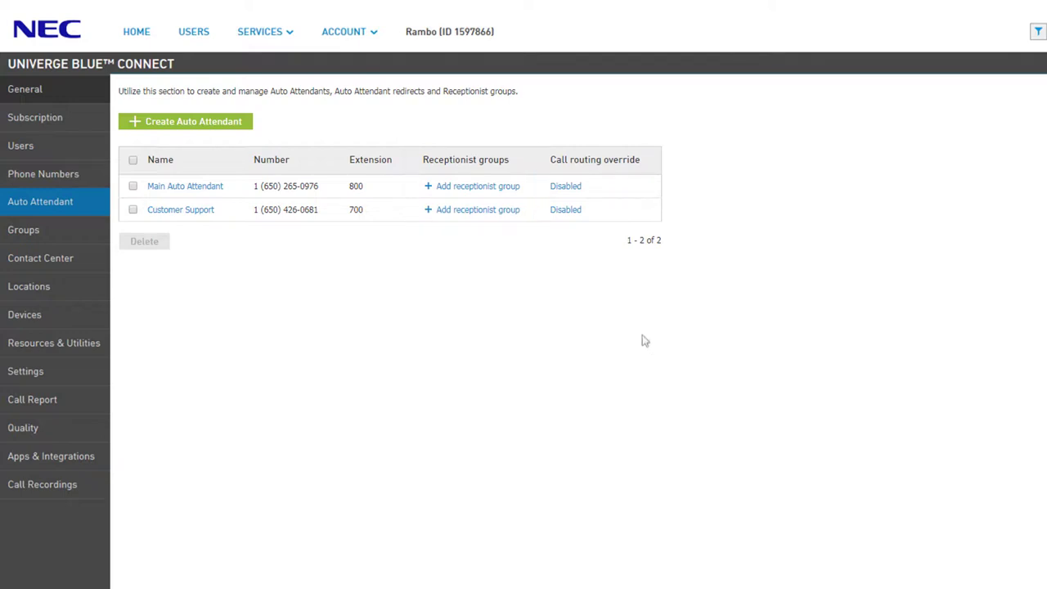
# Step: Add a receptionist group to the Customer Support (700) auto attendant
pyautogui.click(498, 216)
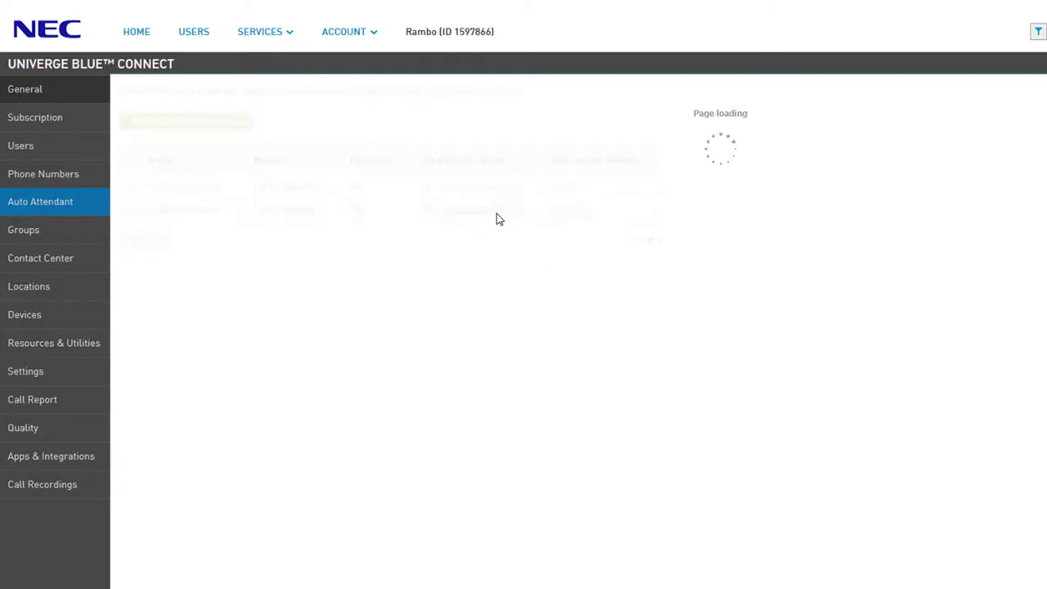
# Step: Name the group 'Customer Support Ring First' with display name 'Customer Support Receptionist'
pyautogui.click(361, 209)
pyautogui.press('BackSpace')
pyautogui.write('Ring First')
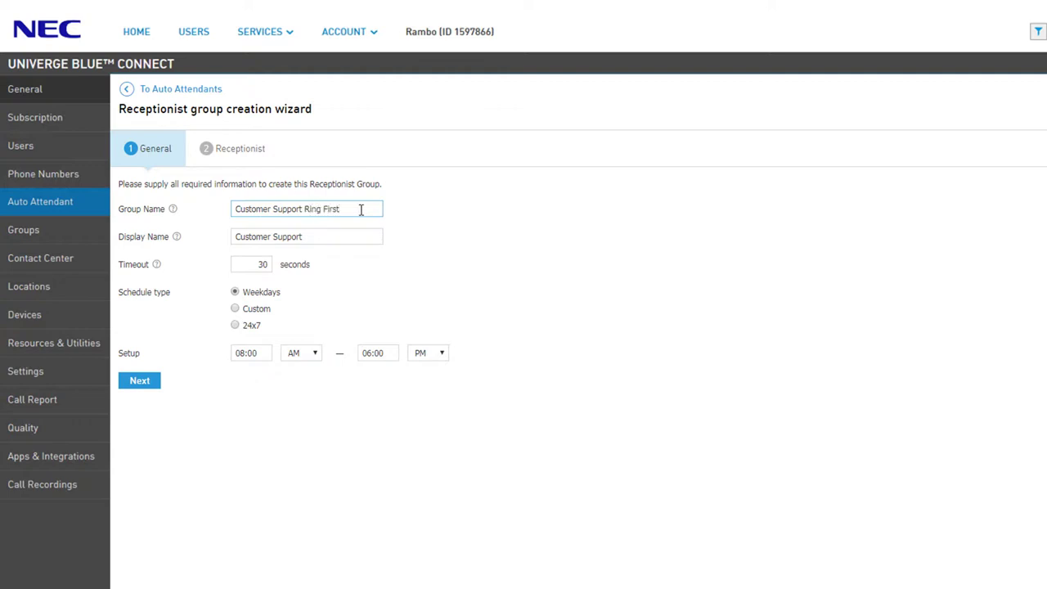
pyautogui.click(350, 237)
pyautogui.write('Recept')
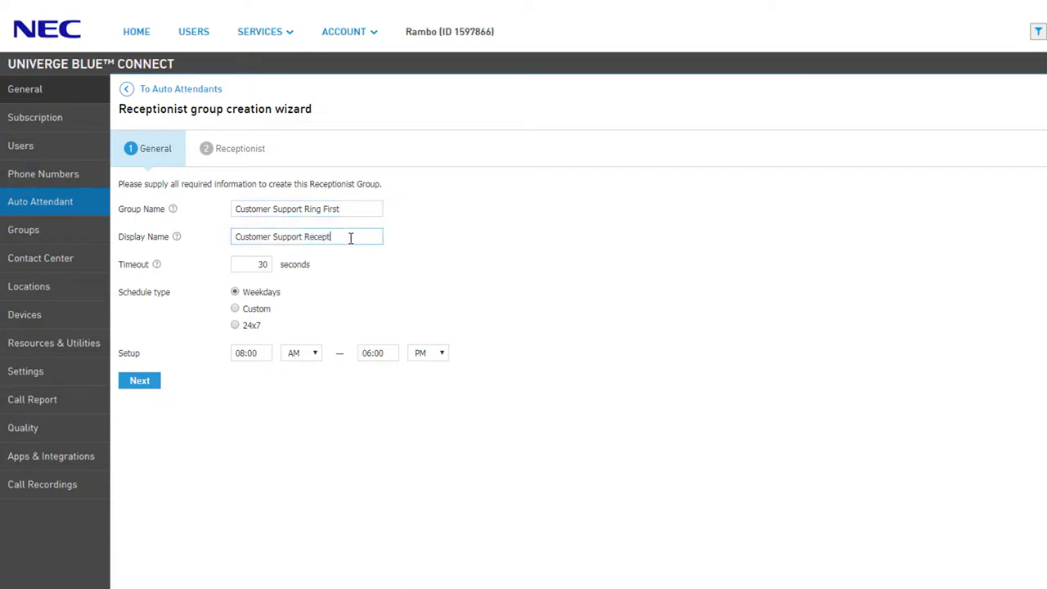
pyautogui.write('ionist')
pyautogui.click(364, 284)
# Step: Try the Custom and 24x7 schedules, then settle on Weekdays 08:00 AM–06:00 PM
pyautogui.click(260, 314)
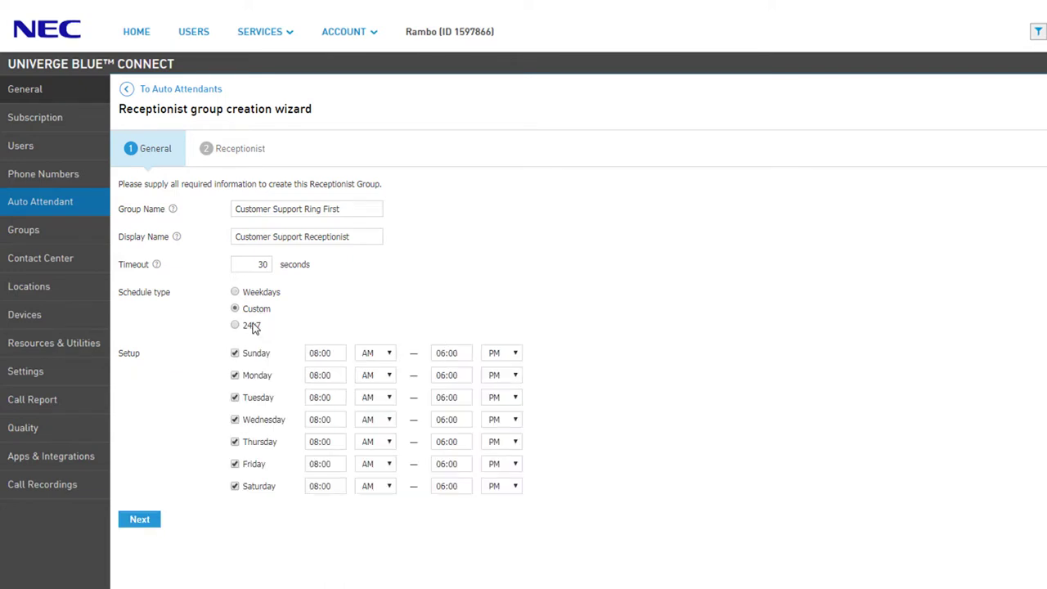
pyautogui.click(254, 327)
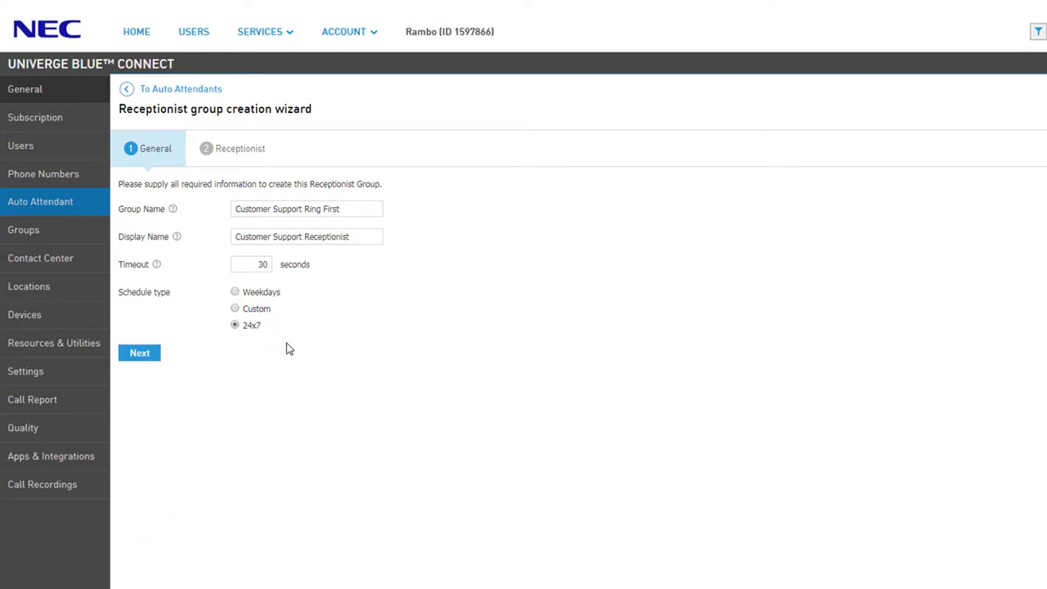
pyautogui.click(277, 296)
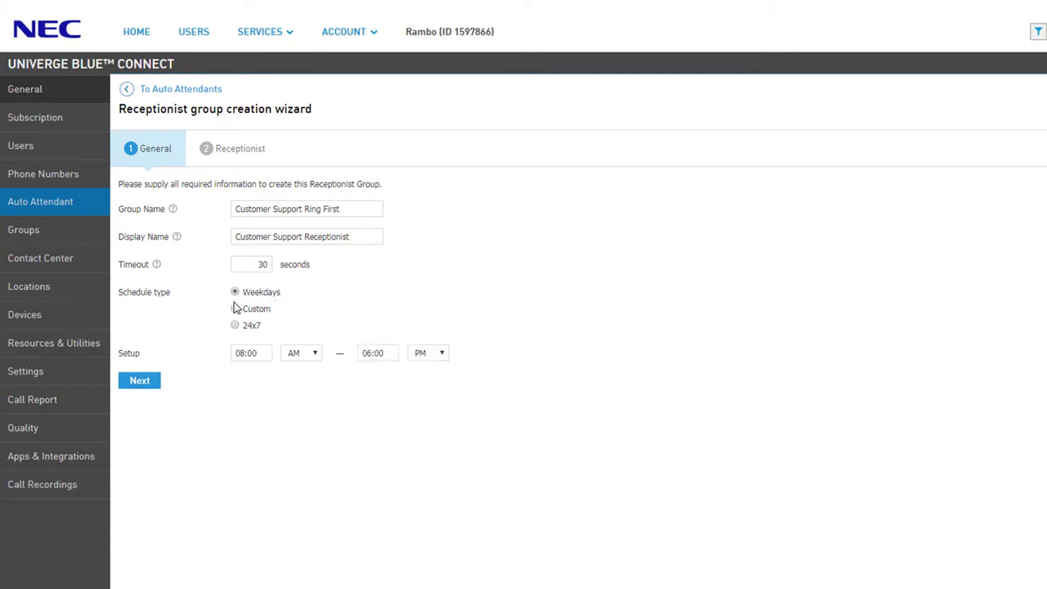
pyautogui.click(155, 388)
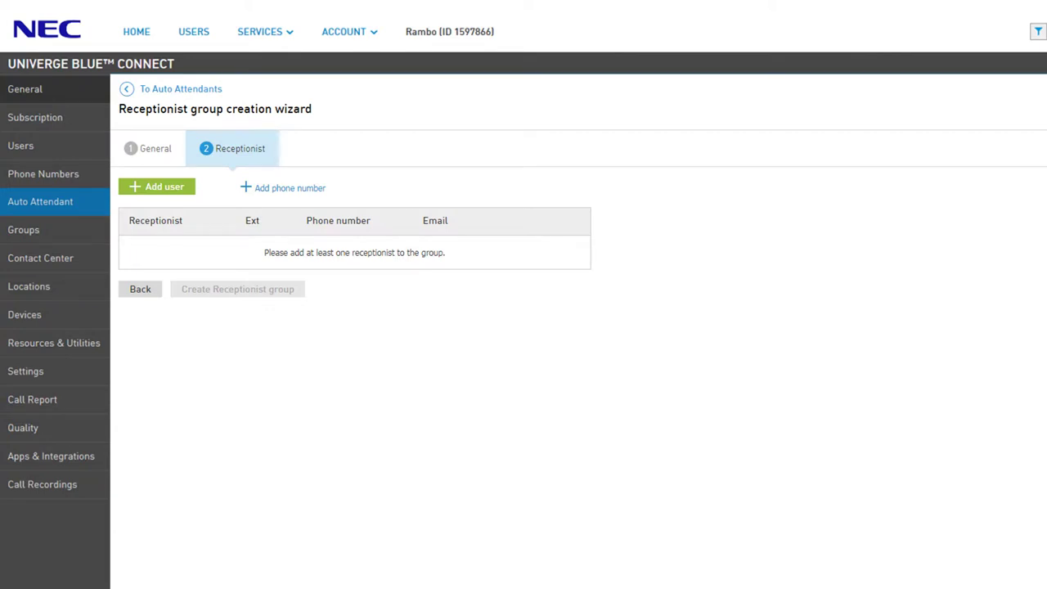
# Step: Add the extension 102 and 101 users as receptionists and create the Ring First group
pyautogui.click(157, 186)
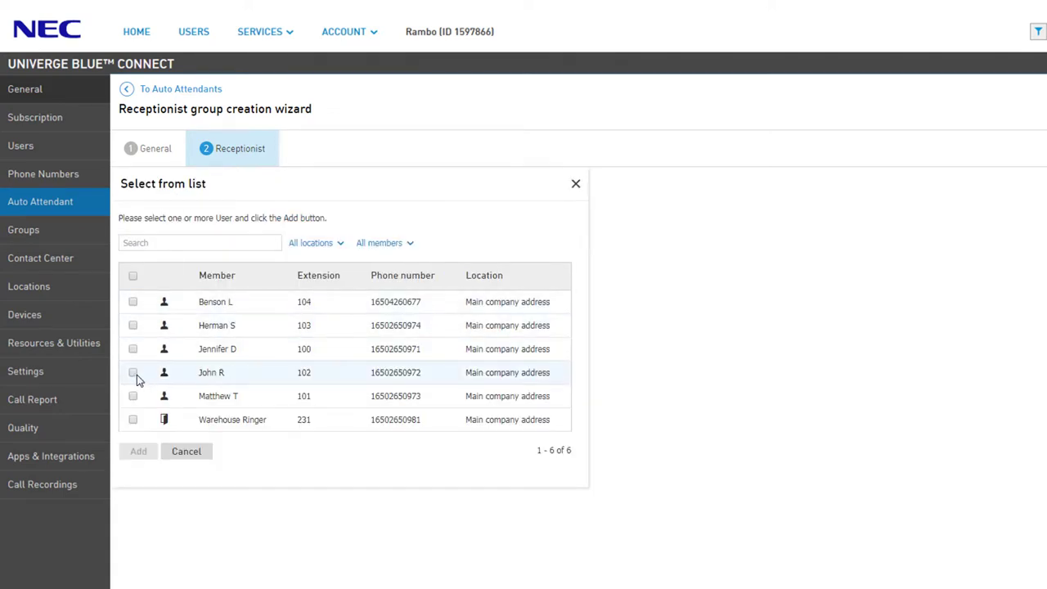
pyautogui.click(133, 373)
pyautogui.click(134, 396)
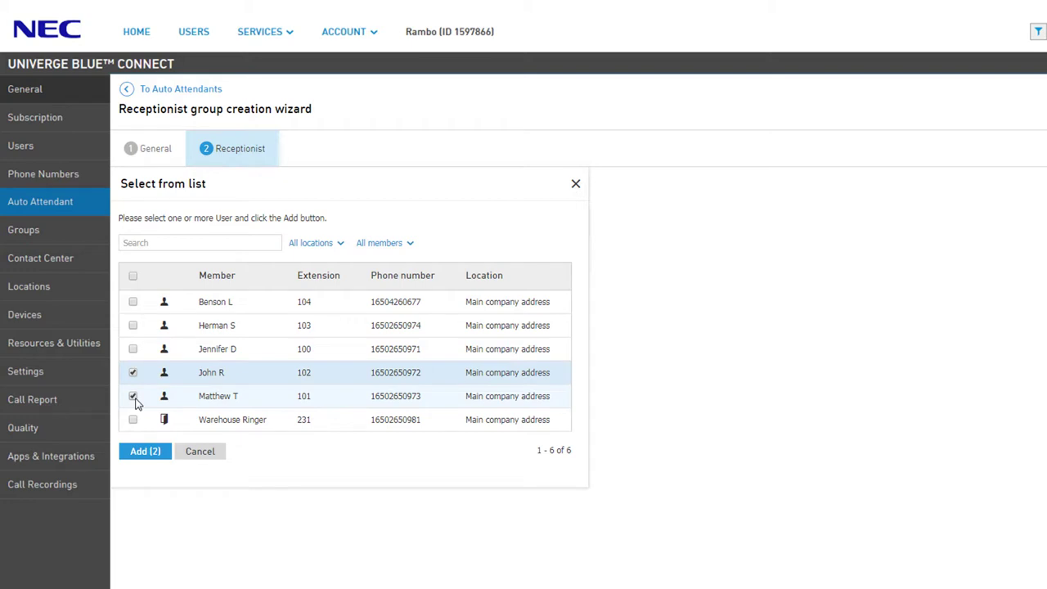
pyautogui.click(145, 453)
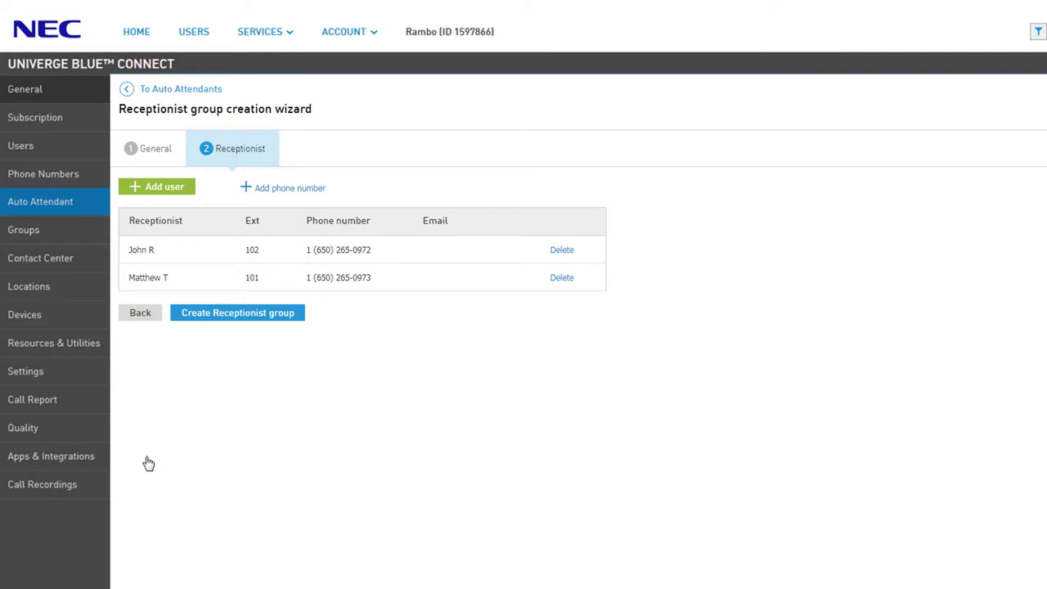
pyautogui.click(222, 314)
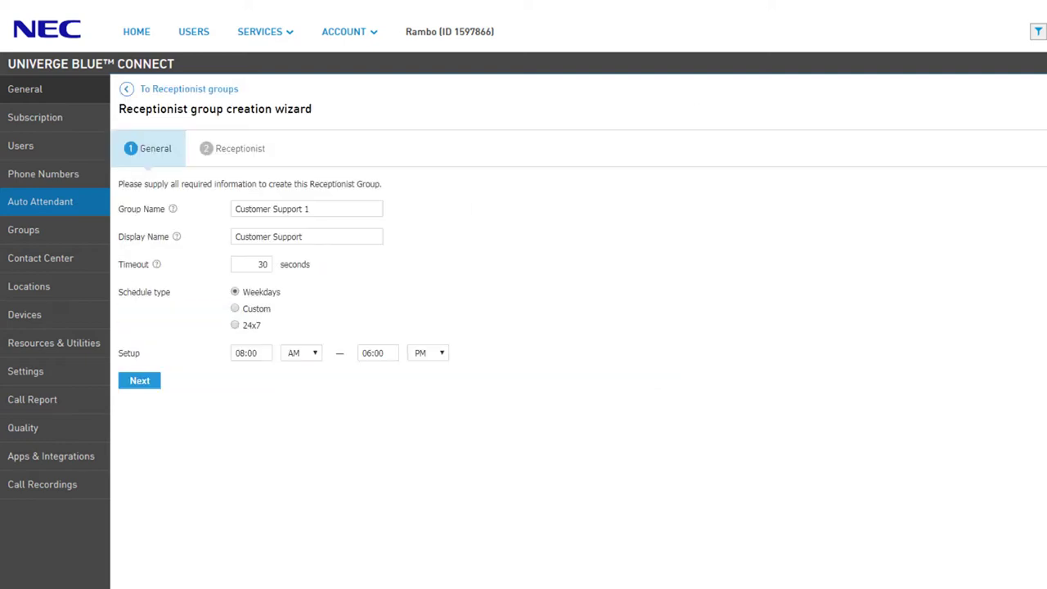
# Step: Name the group 'Customer Support Lunch', display name adding 'Receptionist Lunch', hours 11:00–12:00
pyautogui.click(309, 209)
pyautogui.press('BackSpace')
pyautogui.write('Lunch')
pyautogui.click(302, 236)
pyautogui.write('Receptionist Lunch')
pyautogui.click(250, 353)
pyautogui.write('11:00')
pyautogui.click(376, 353)
pyautogui.write('12:00')
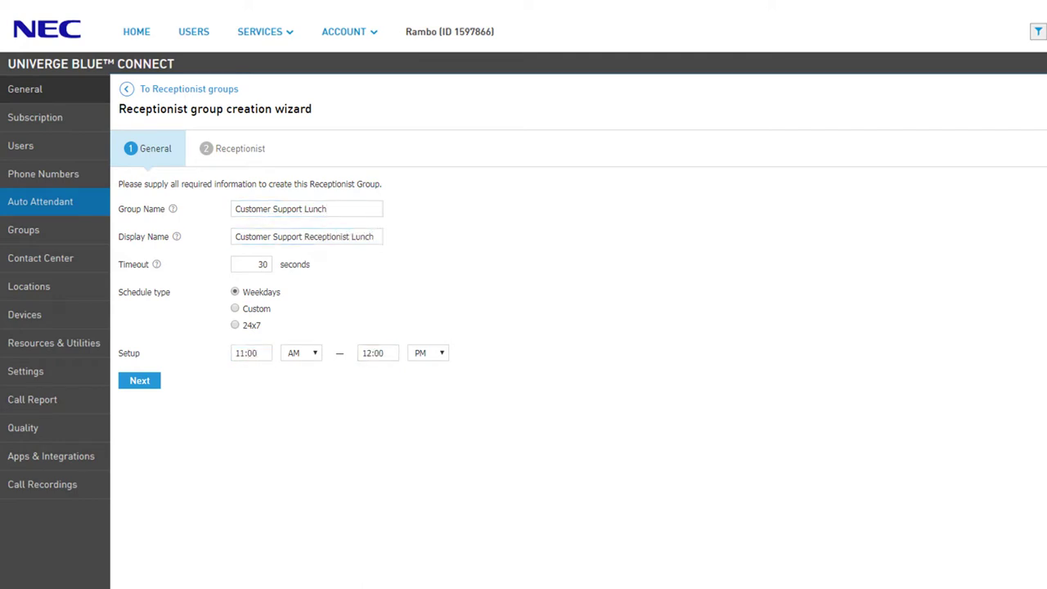
pyautogui.click(151, 385)
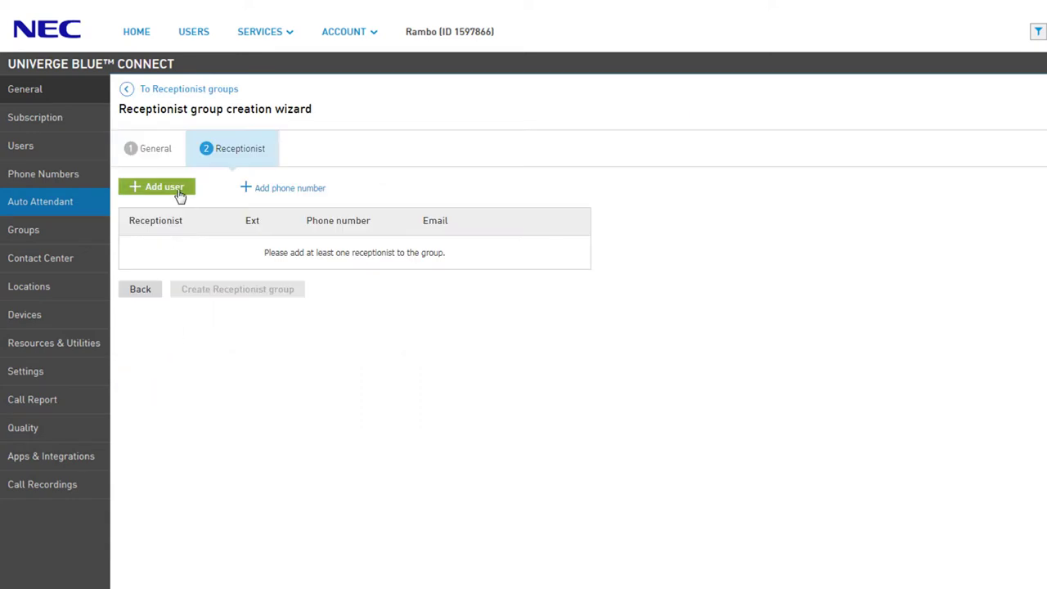
# Step: Add the extension 104 user as receptionist and create the Lunch group
pyautogui.click(179, 191)
pyautogui.click(133, 302)
pyautogui.click(139, 451)
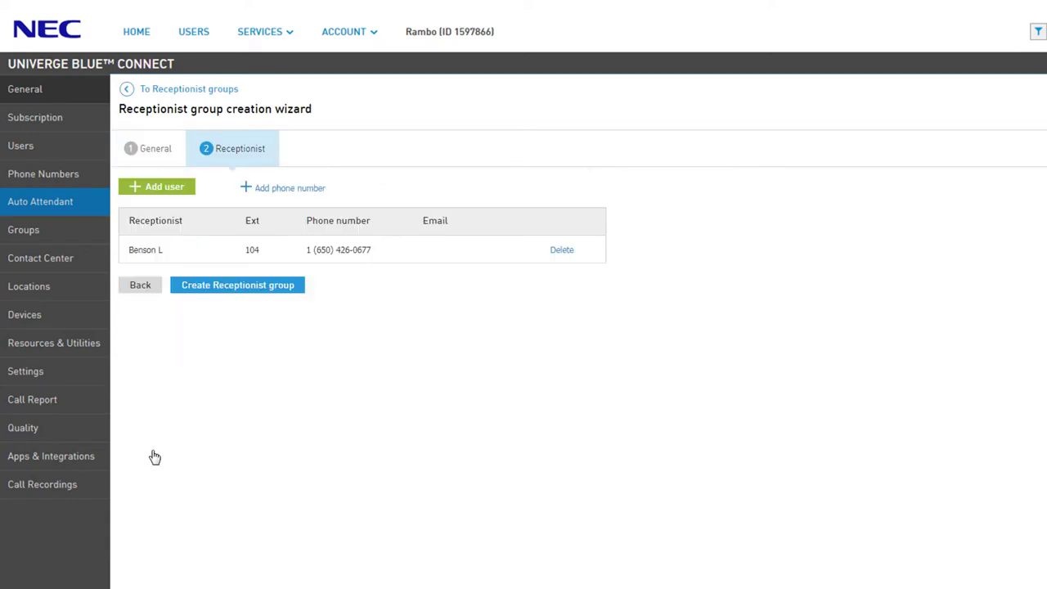
pyautogui.click(195, 290)
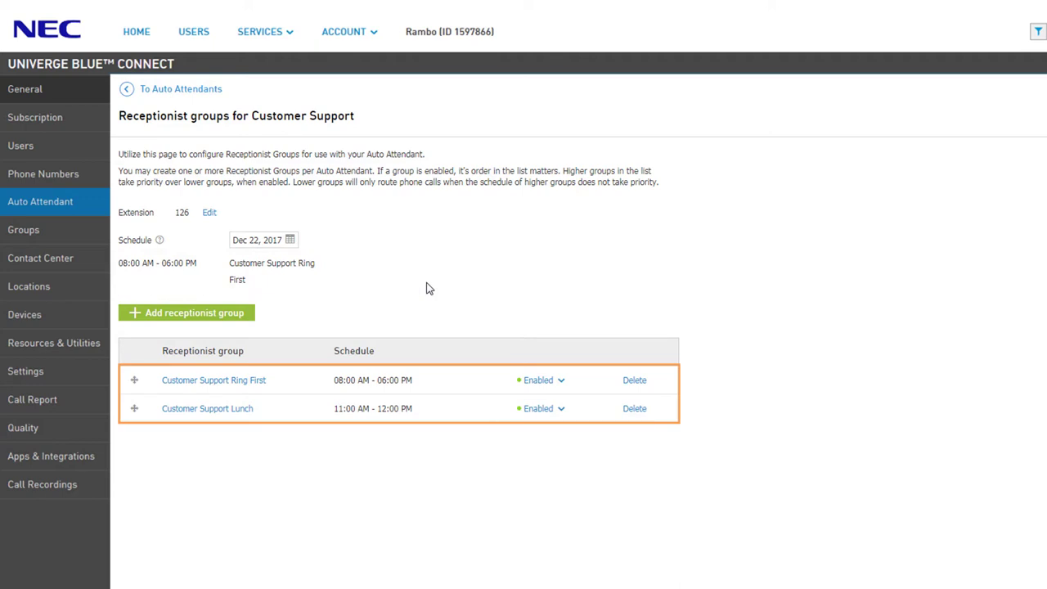
# Step: Drag Customer Support Lunch above Ring First, then toggle its status to Disabled and back to Enabled
pyautogui.moveTo(172, 408); pyautogui.dragTo(275, 376)
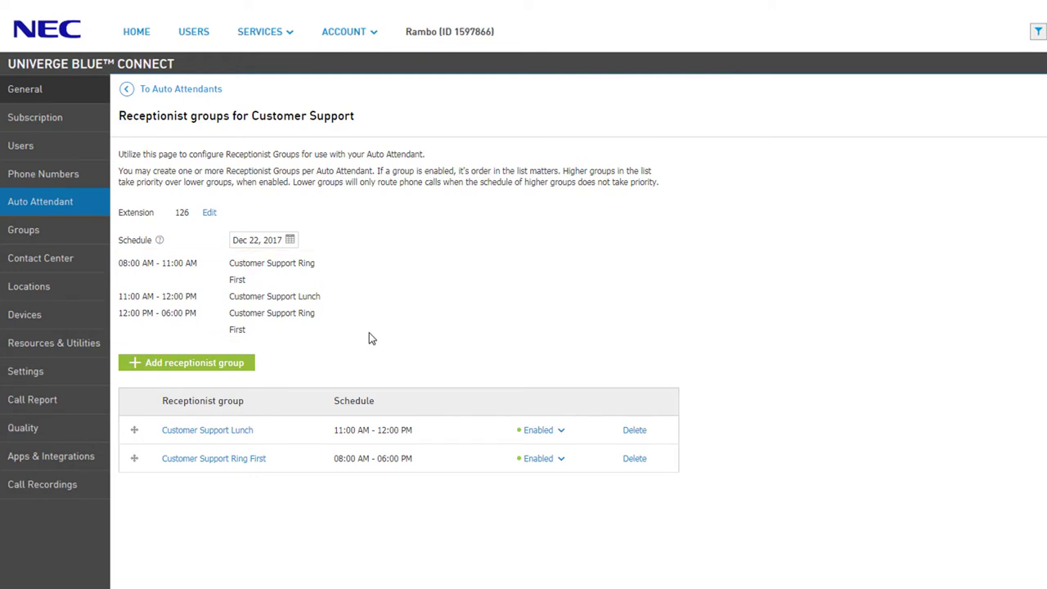
pyautogui.click(529, 435)
pyautogui.click(535, 454)
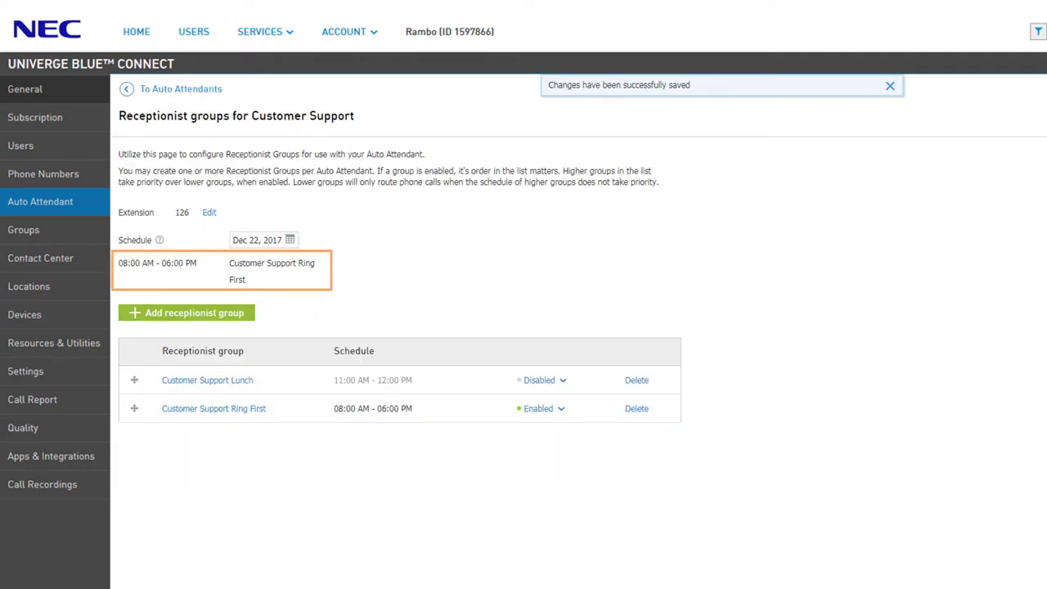
pyautogui.click(543, 380)
pyautogui.click(530, 397)
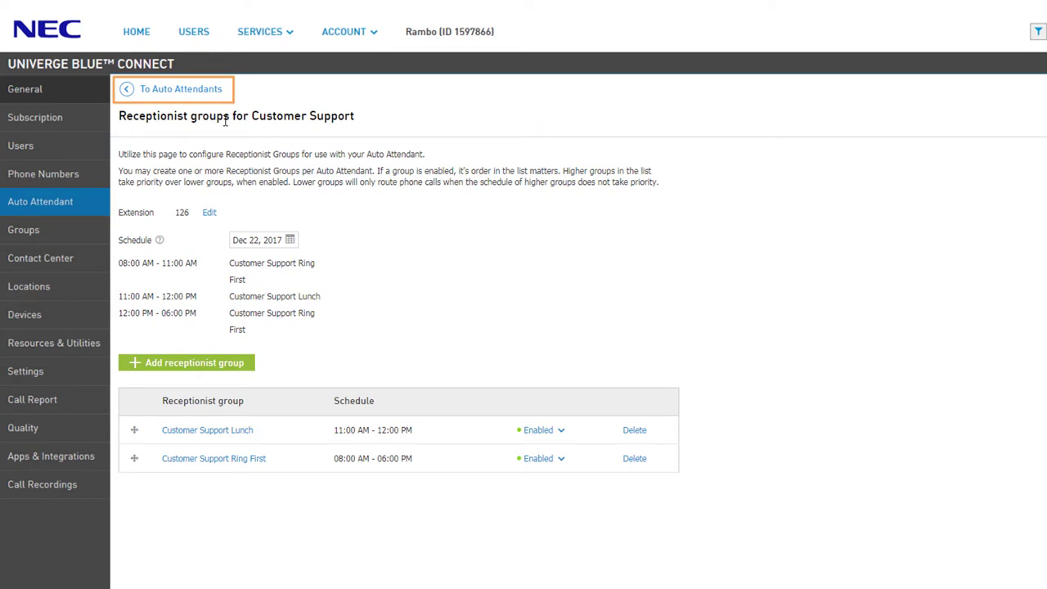
# Step: Go back to the Auto Attendant list showing Customer Support with 2 receptionist groups
pyautogui.click(195, 95)
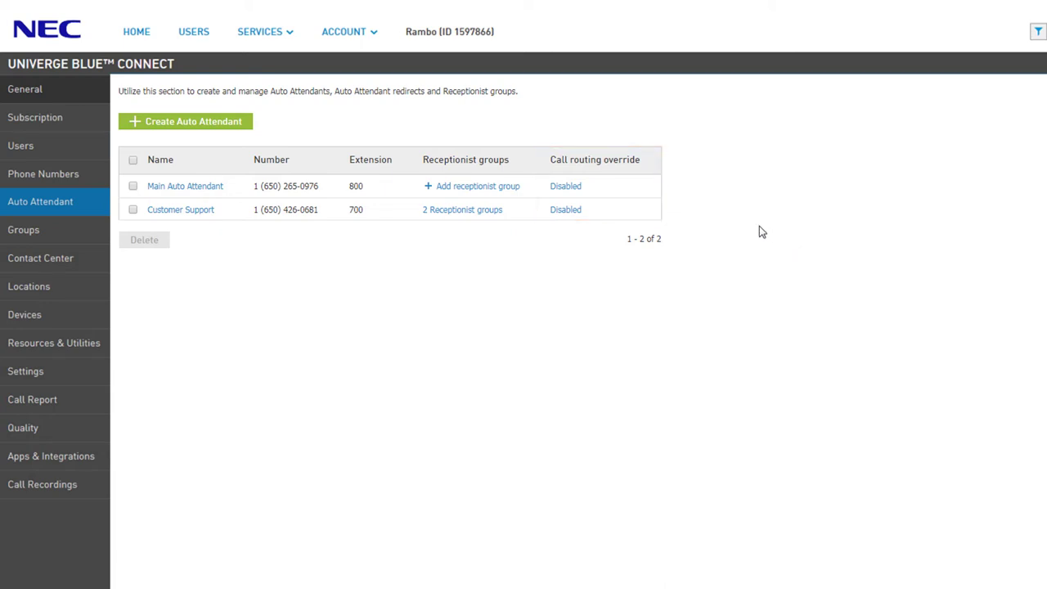
# Step: Enable Customer Support's override to extension 249 Huntgroup Customer Service and save, then reopen and untick Enabled
pyautogui.click(565, 210)
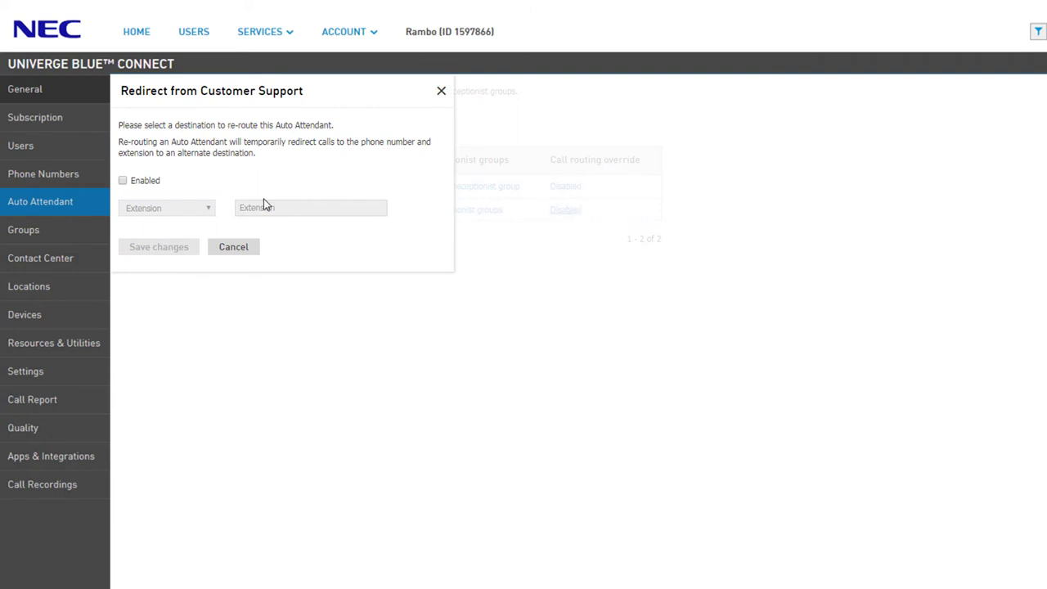
pyautogui.click(155, 180)
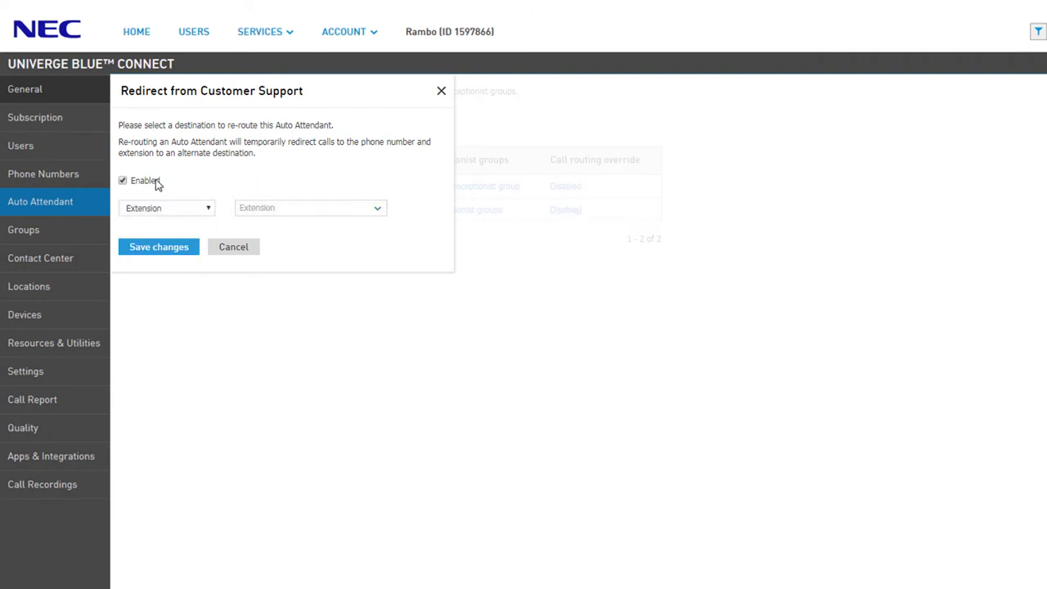
pyautogui.click(186, 211)
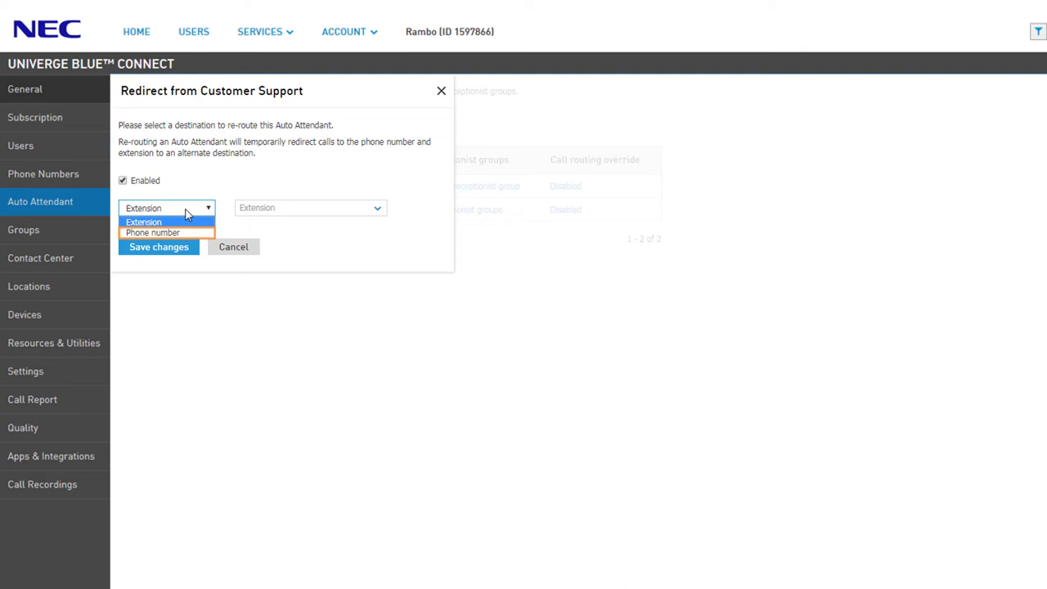
pyautogui.click(186, 214)
pyautogui.click(377, 207)
pyautogui.moveTo(378, 249); pyautogui.dragTo(374, 322)
pyautogui.click(367, 310)
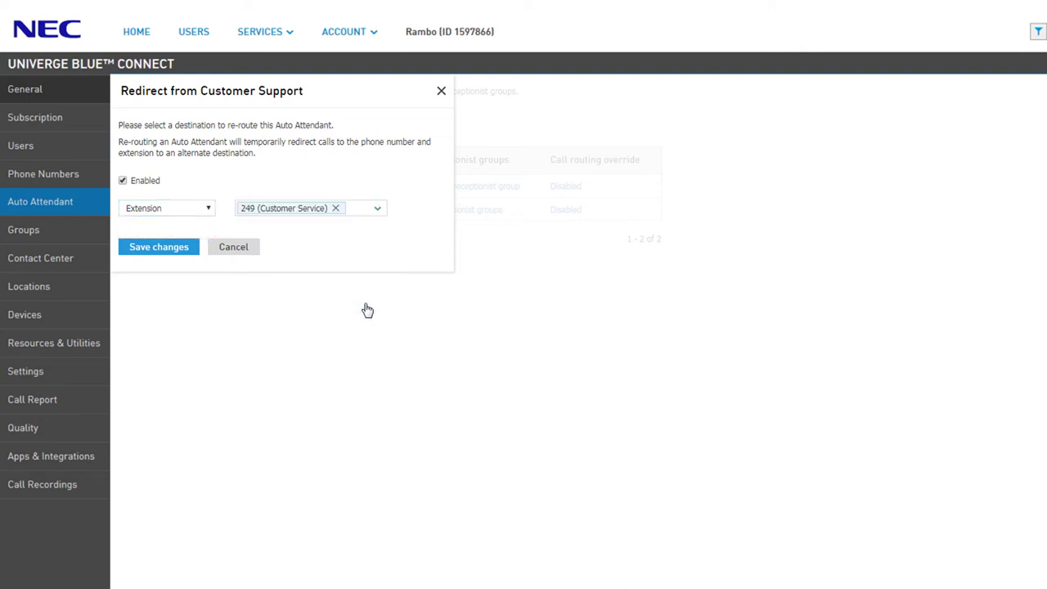
pyautogui.click(180, 257)
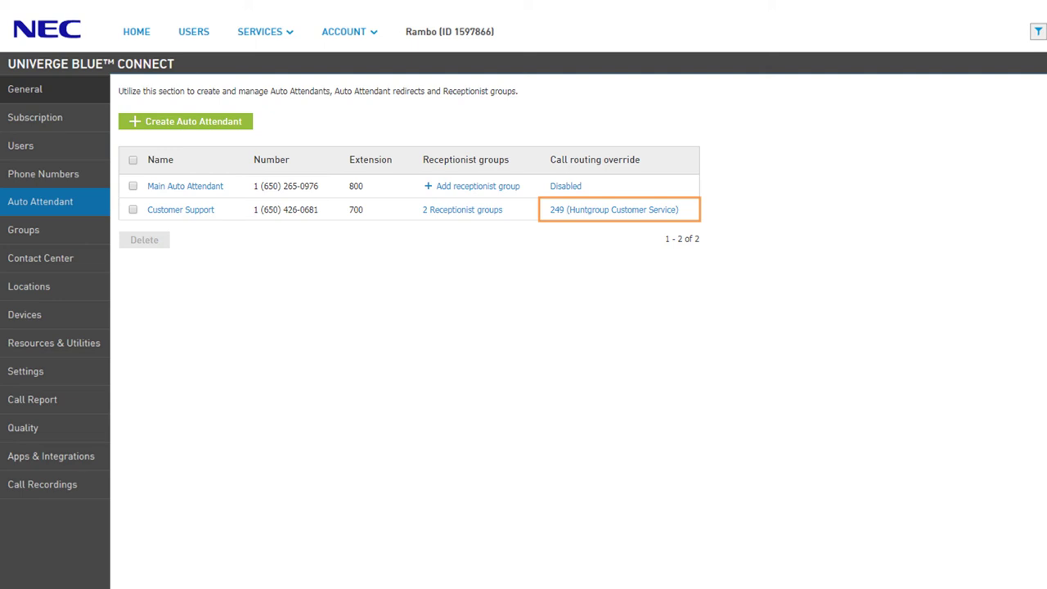
pyautogui.click(594, 211)
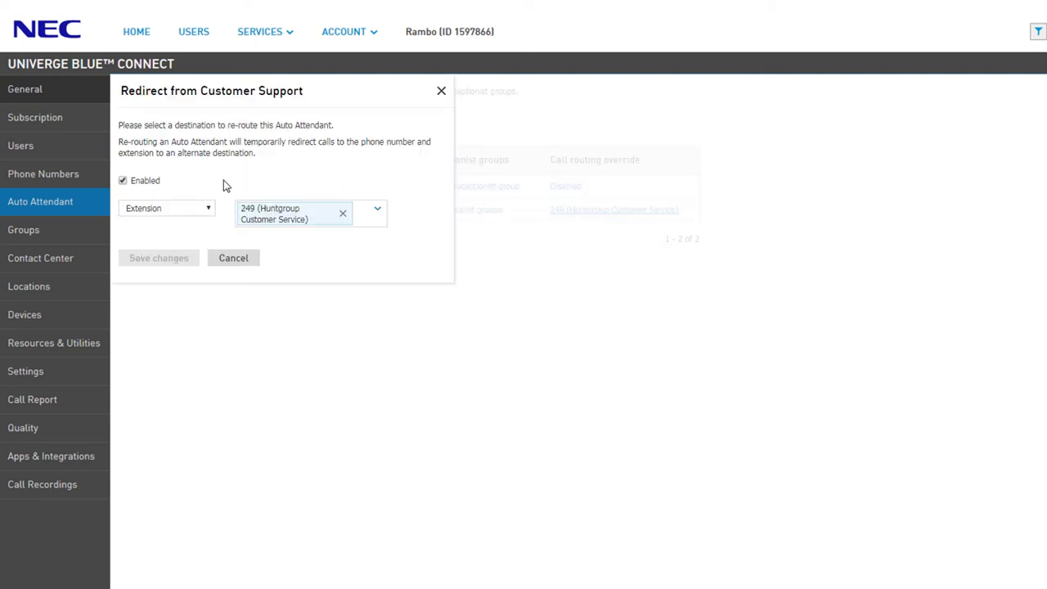
pyautogui.click(155, 182)
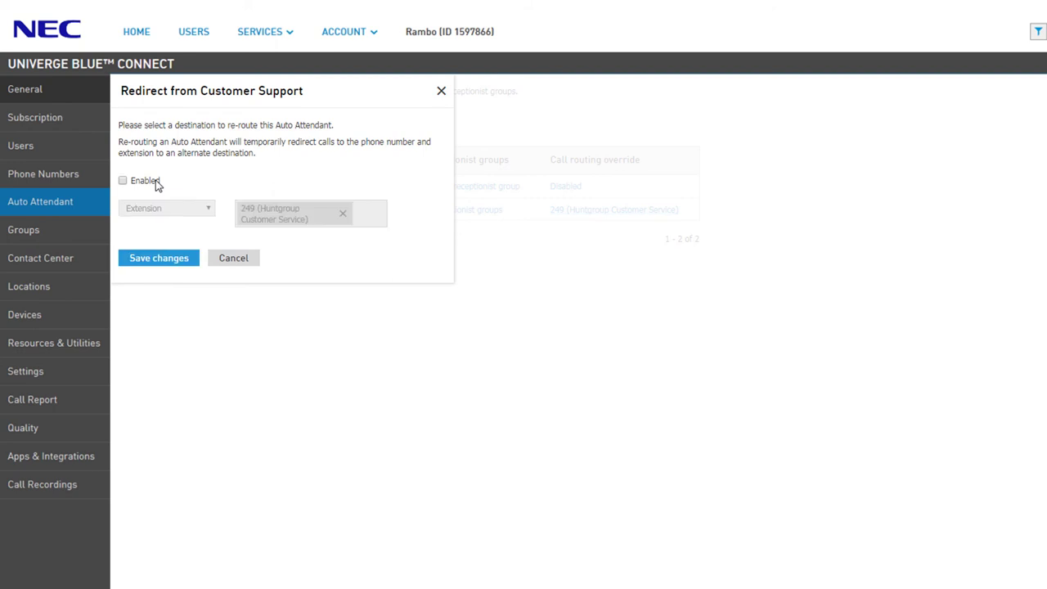